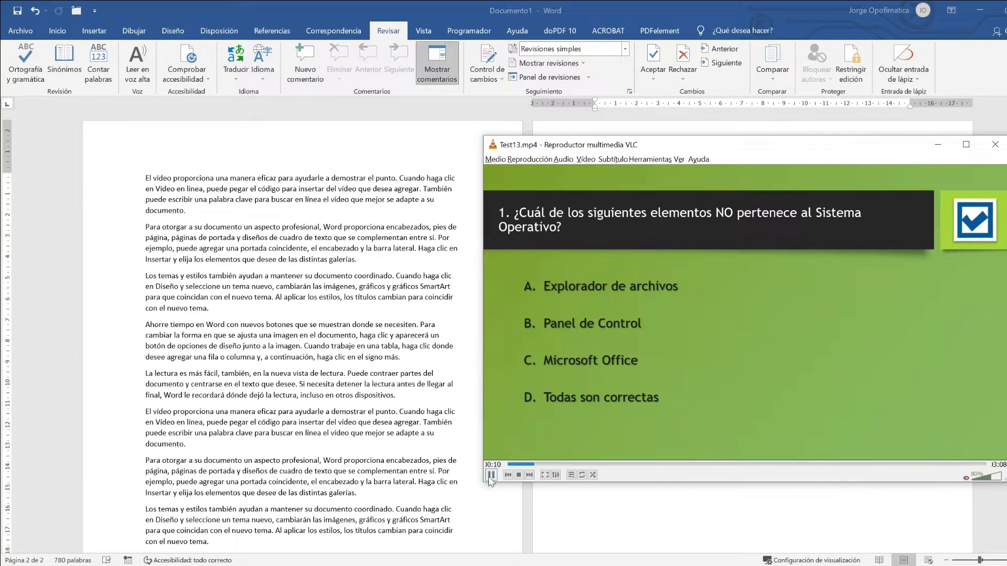
Pause the quiz video, reveal Microsoft Office as question 1's answer, and advance to question 2
click(490, 475)
click(538, 465)
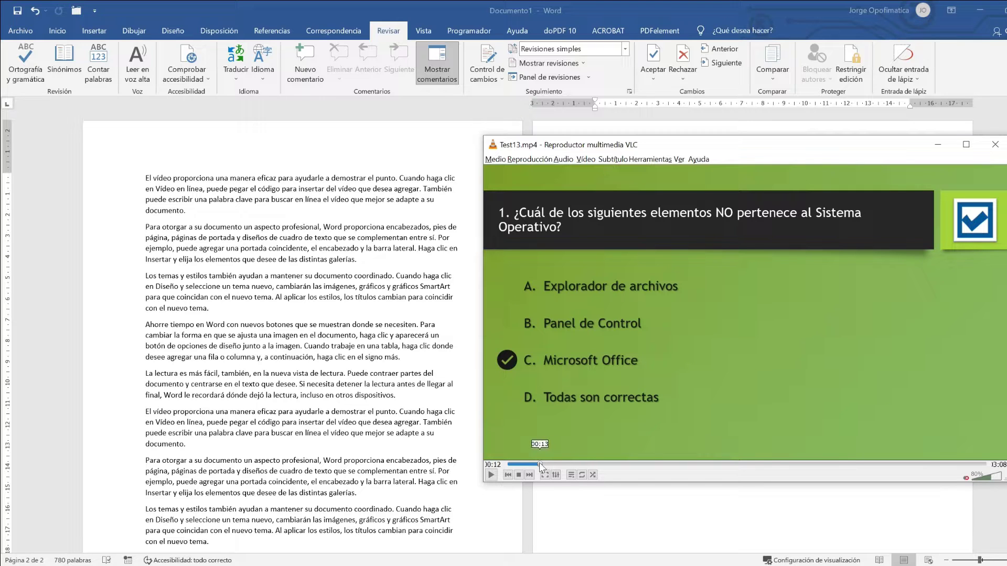
click(552, 464)
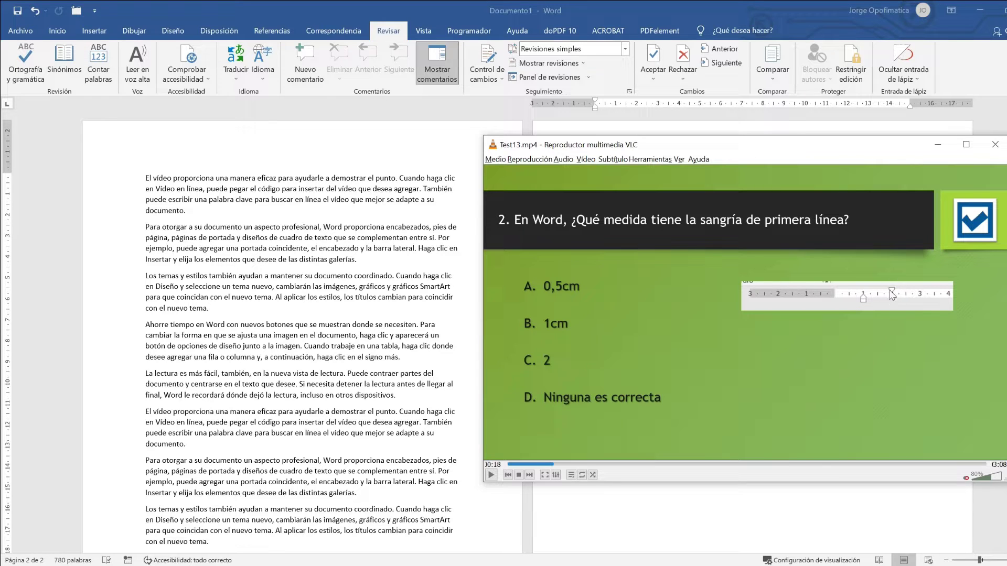
Reveal 1cm (option B) as question 2's answer, then bring the Word document to the front
click(564, 464)
click(145, 178)
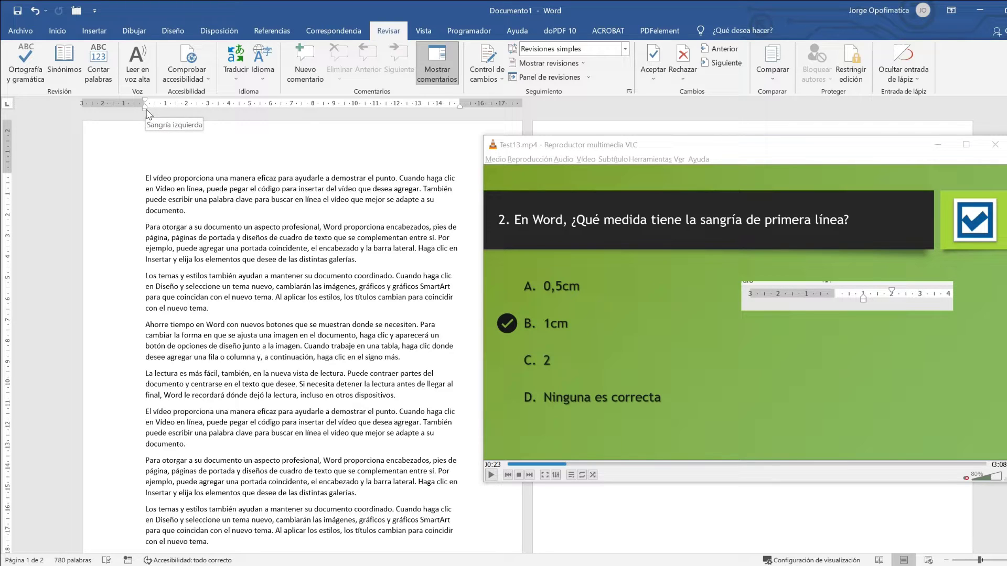
Indent the first paragraph from the left using the ruler markers, with a deeper first-line indent
drag(144, 107, 166, 112)
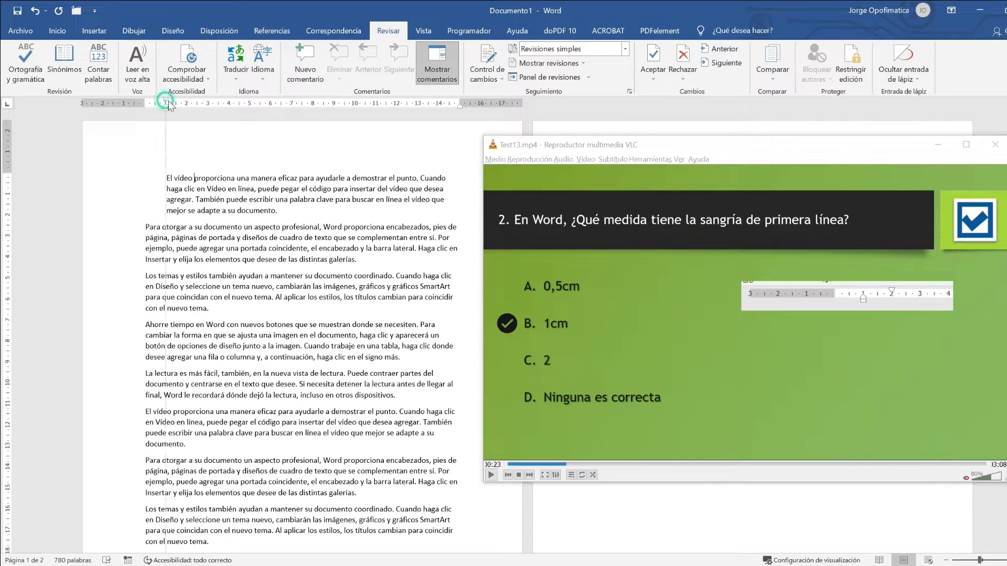
drag(166, 104, 186, 105)
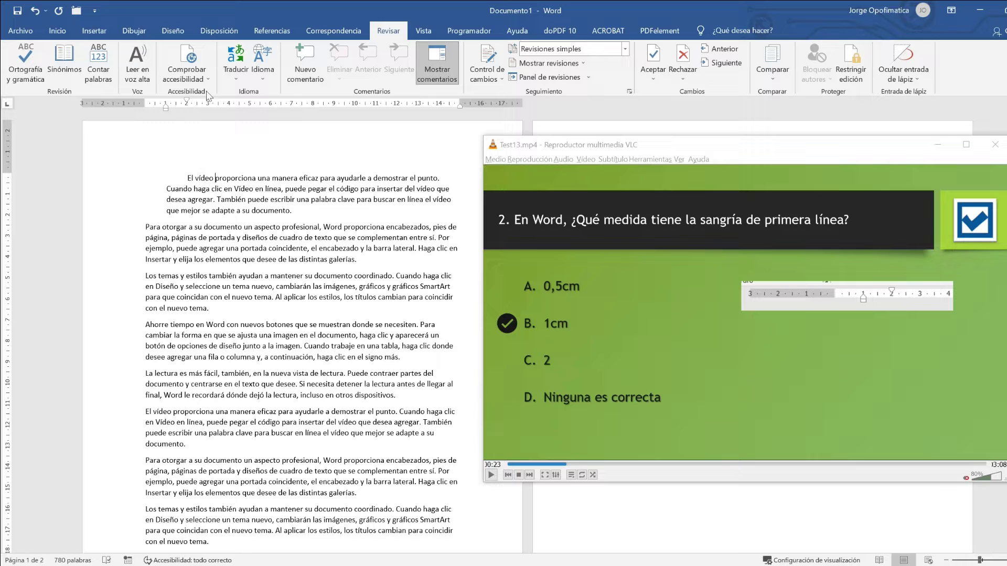
click(57, 31)
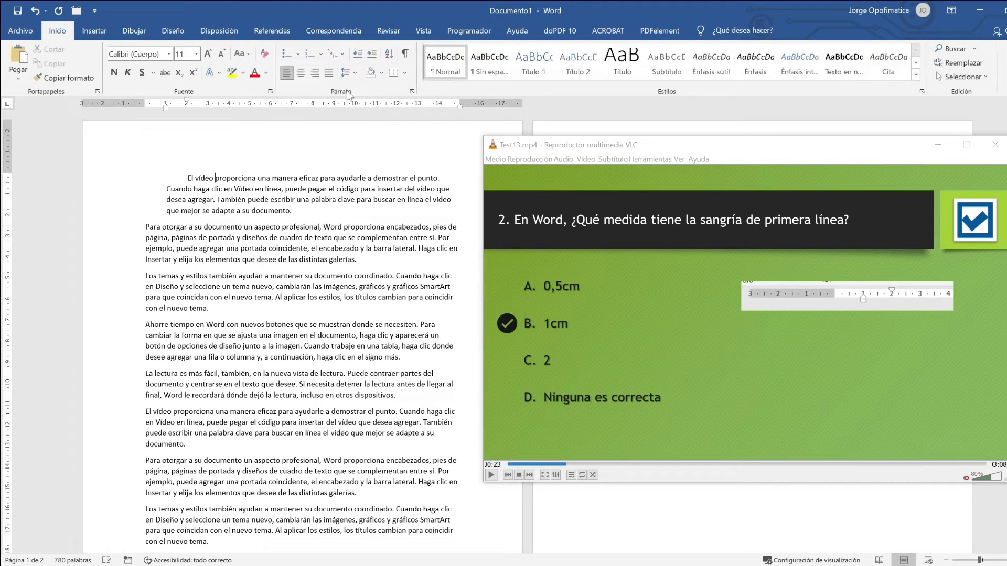
click(413, 91)
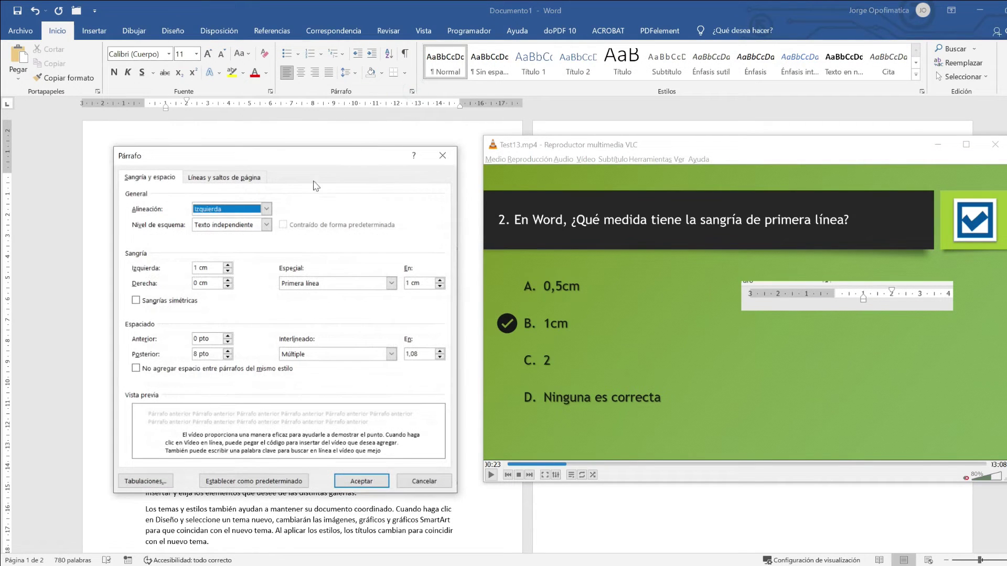
click(207, 267)
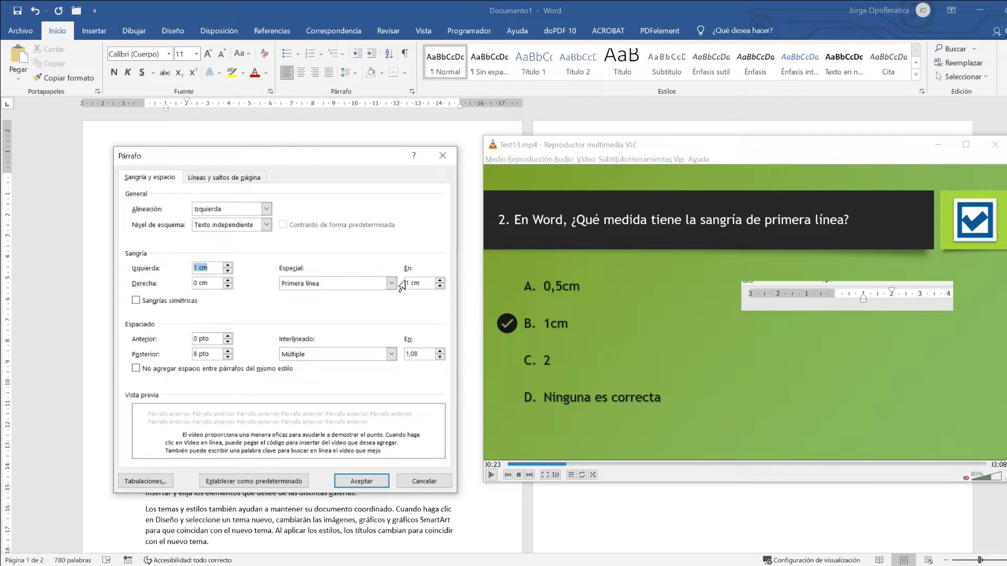
double_click(415, 283)
drag(424, 282, 376, 314)
key(Return)
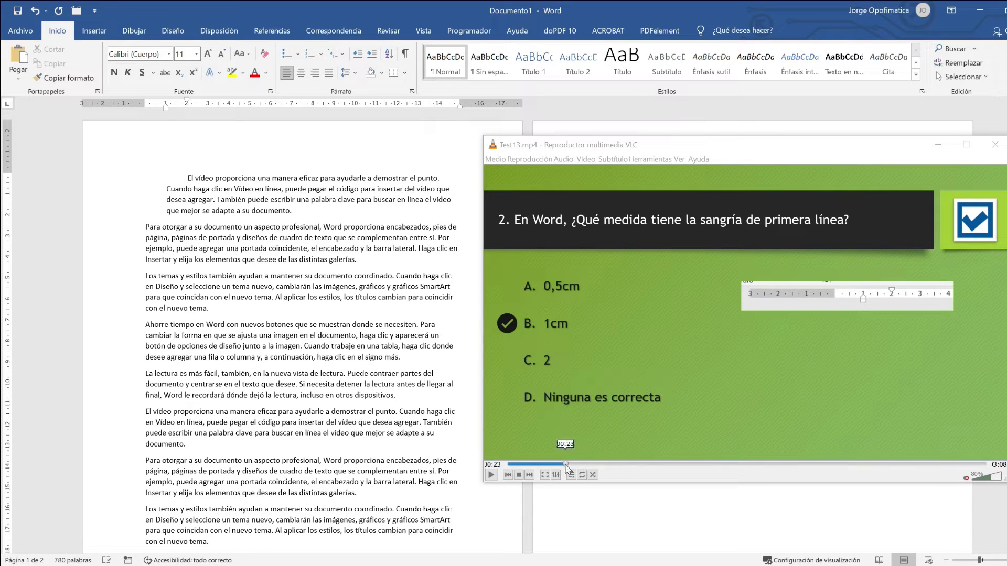
Advance the quiz video to question 3 about Excel's Statistical functions
click(570, 464)
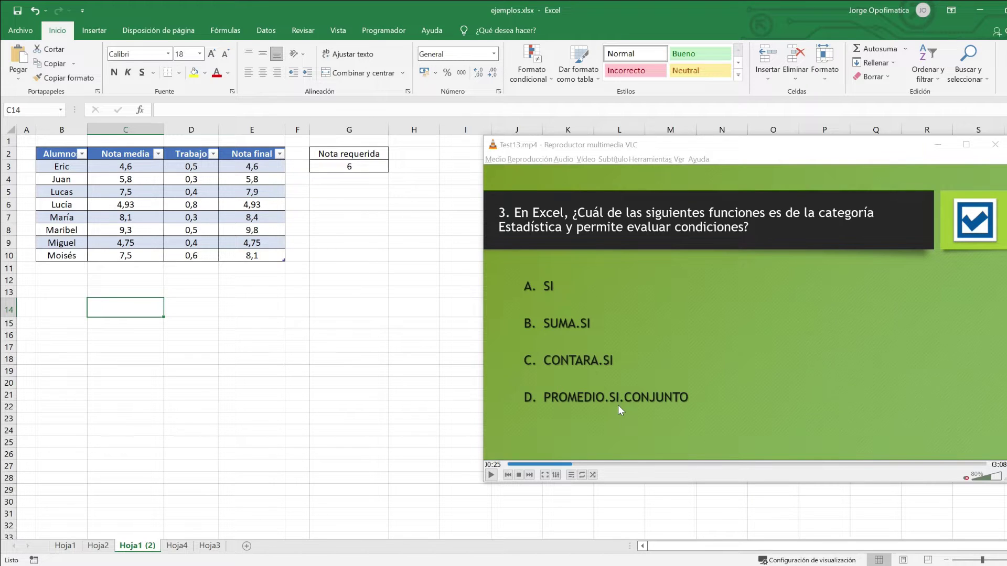
Browse Fórmulas > Más funciones > Estadísticas down to PROMEDIO.SI.CONJUNTO, then close the list
click(215, 35)
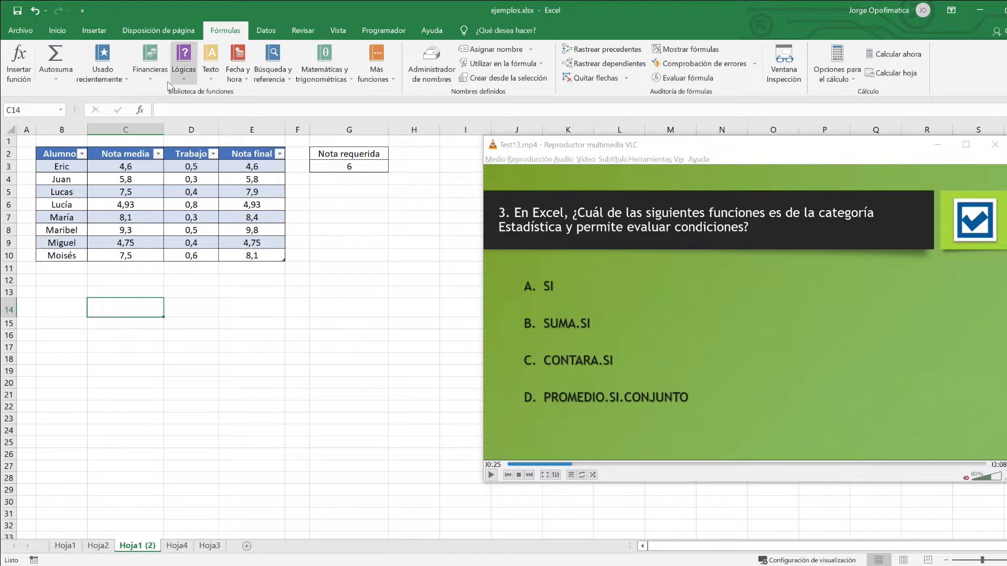
click(385, 79)
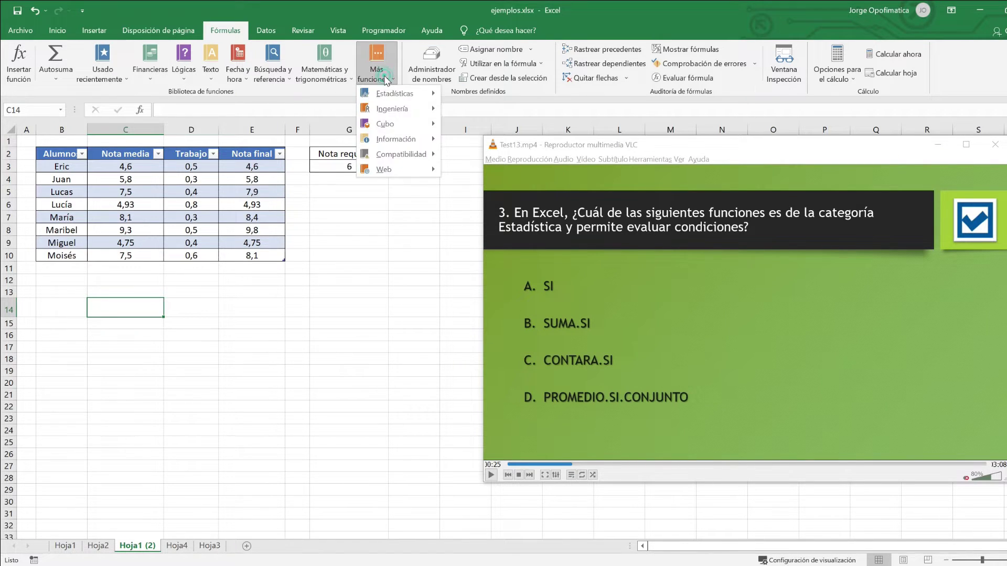
mouse_move(395, 93)
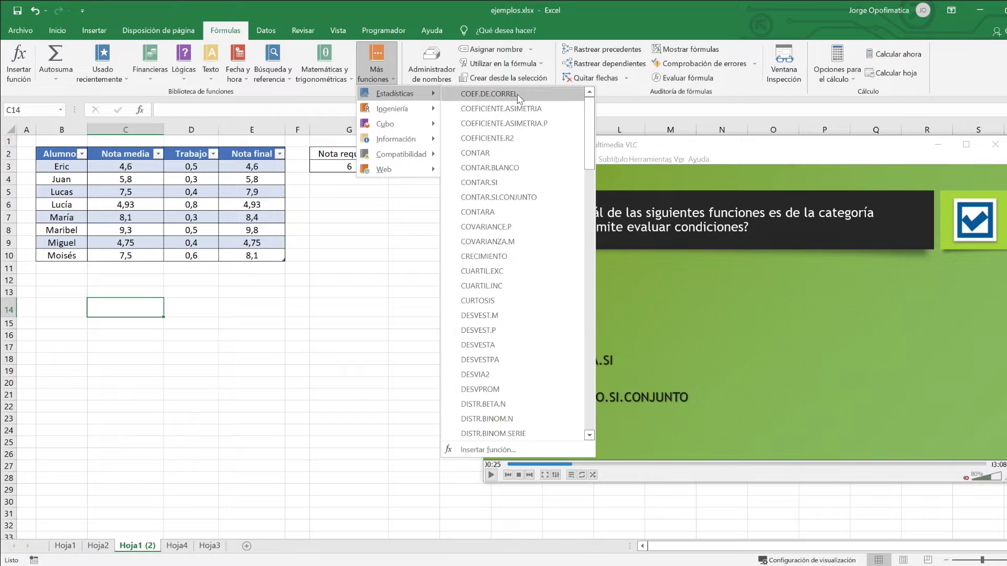
scroll(530, 231, down, 4)
scroll(531, 259, down, 5)
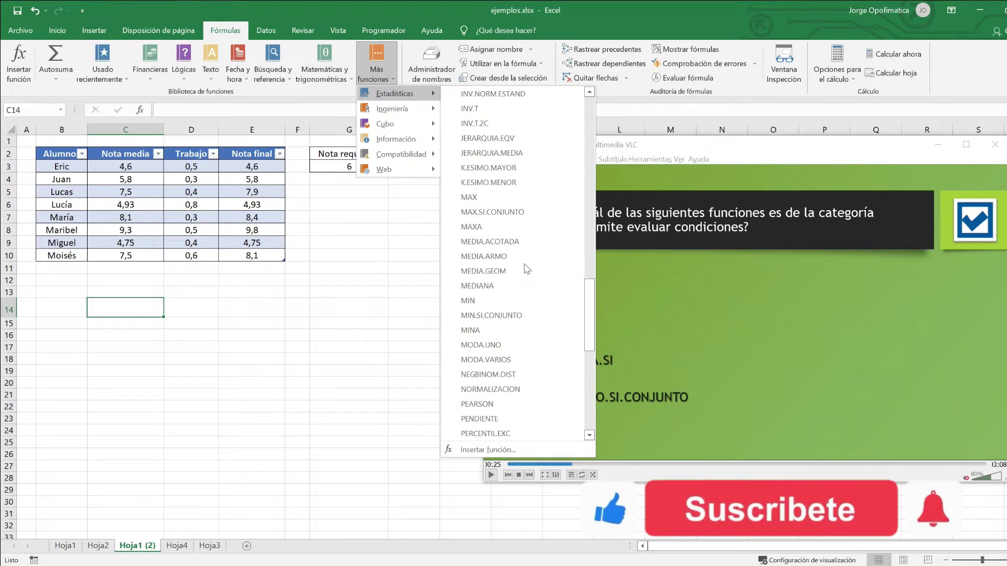
scroll(530, 259, down, 5)
scroll(525, 265, down, 5)
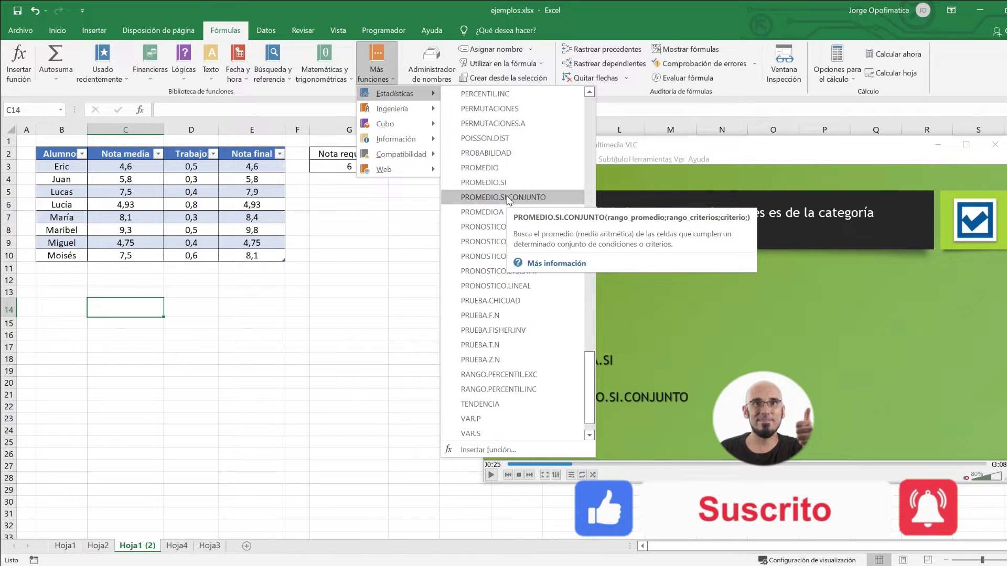
click(548, 430)
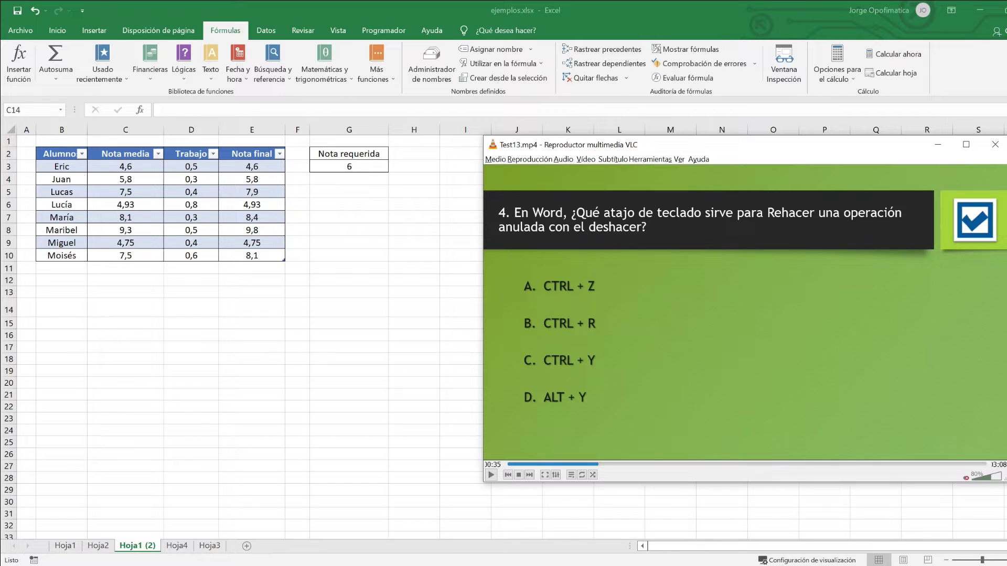
Advance the video to reveal CTRL + Y as the redo answer, then skip to question 5
click(598, 464)
drag(600, 467, 610, 467)
click(619, 464)
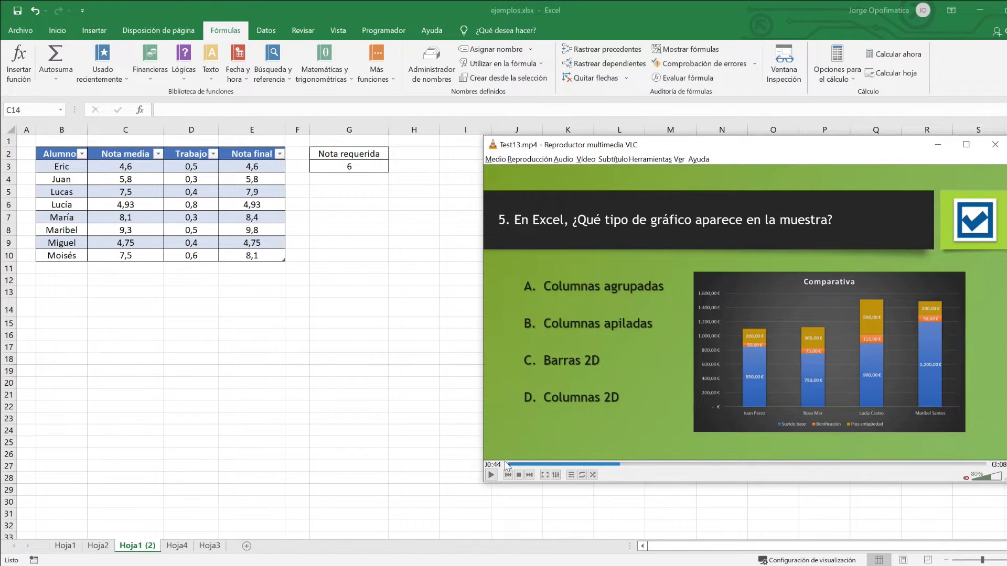
Go to sheet Hoja4 and delete the stacked Comparativa chart
click(208, 546)
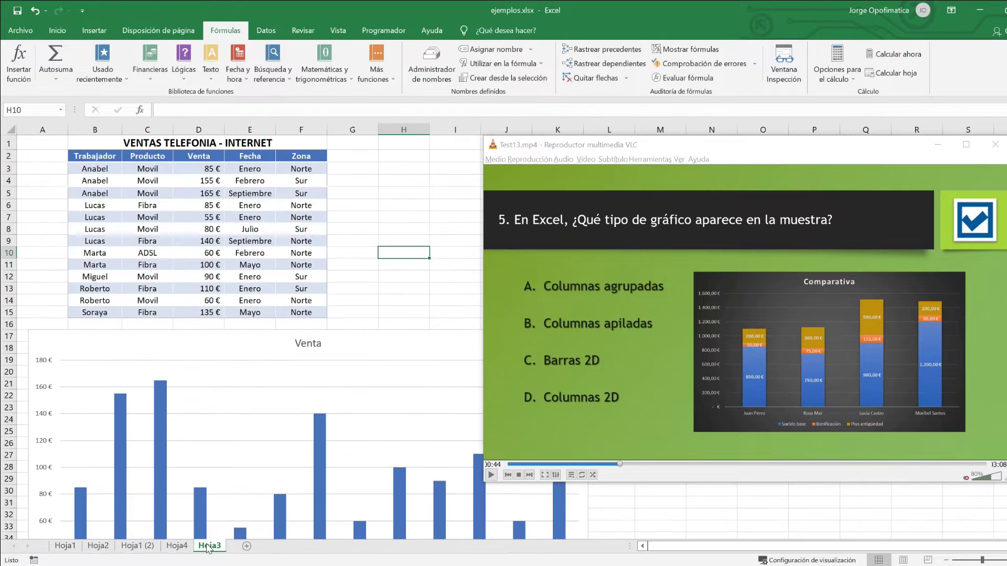
click(177, 546)
click(938, 144)
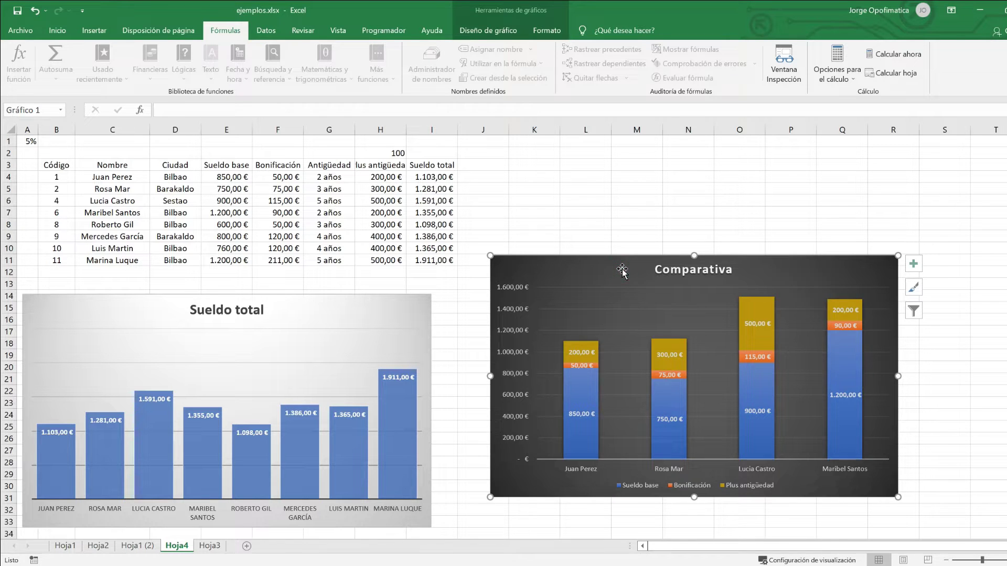
key(Delete)
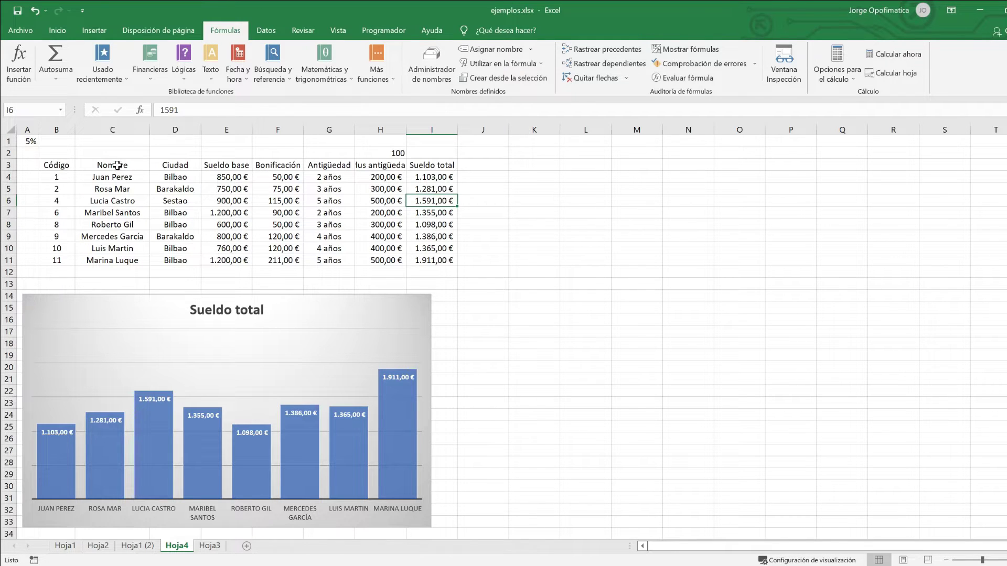
Chart names C3:C11 against Sueldo base, Bonificación and Plus antigüedad as clustered columns
drag(118, 165, 114, 261)
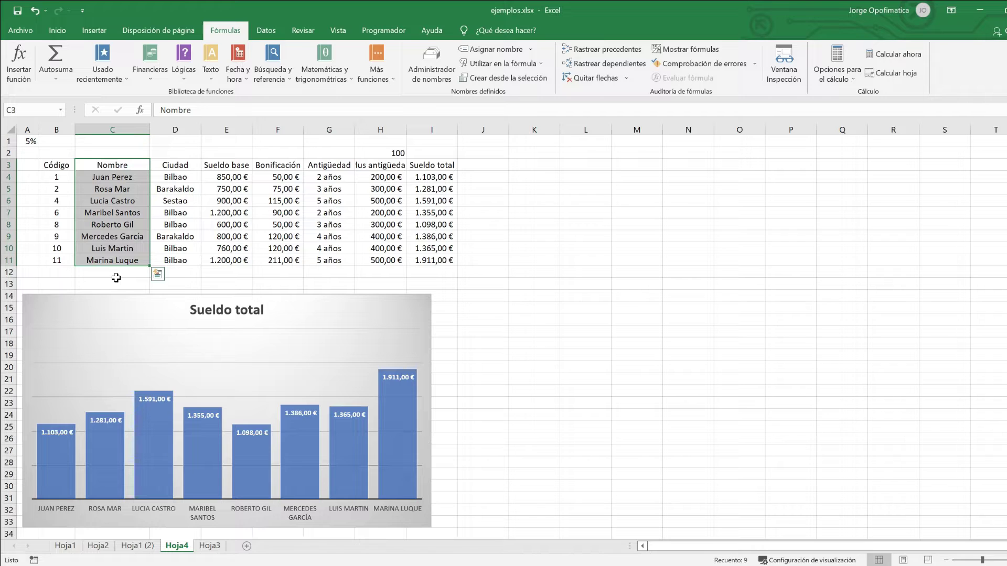
ctrl+drag(228, 166, 238, 259)
ctrl+drag(289, 165, 291, 256)
ctrl+drag(374, 164, 384, 259)
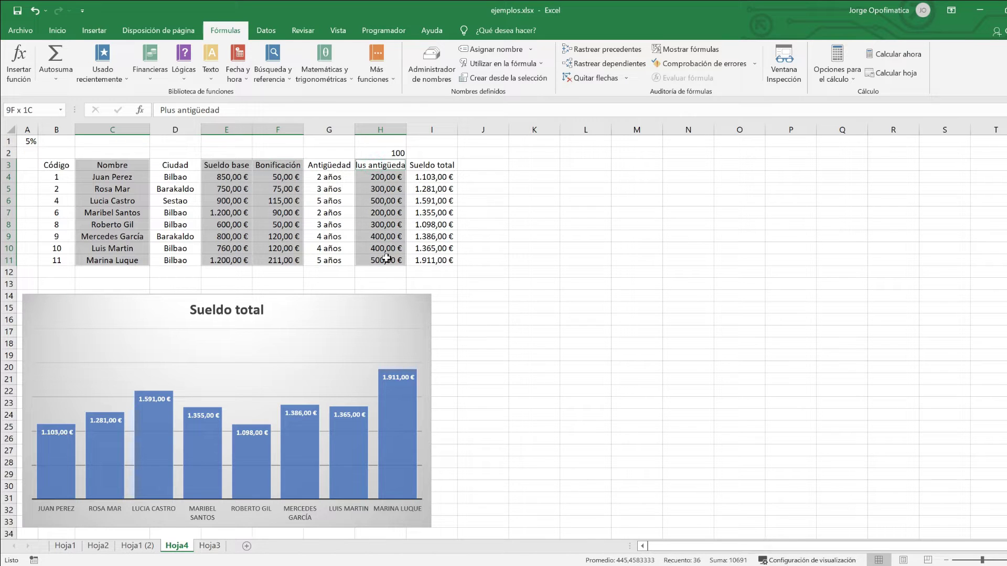
click(105, 35)
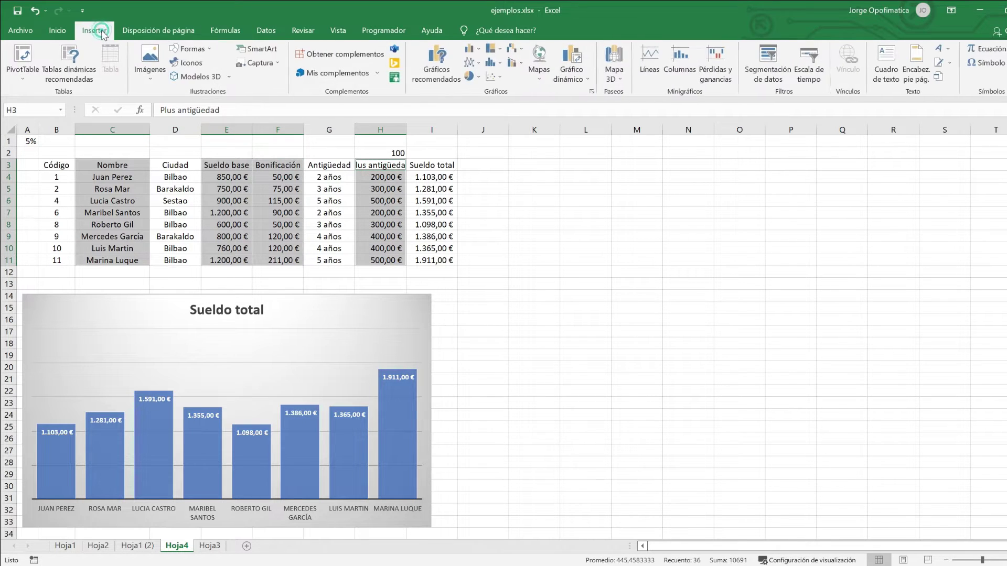
click(479, 51)
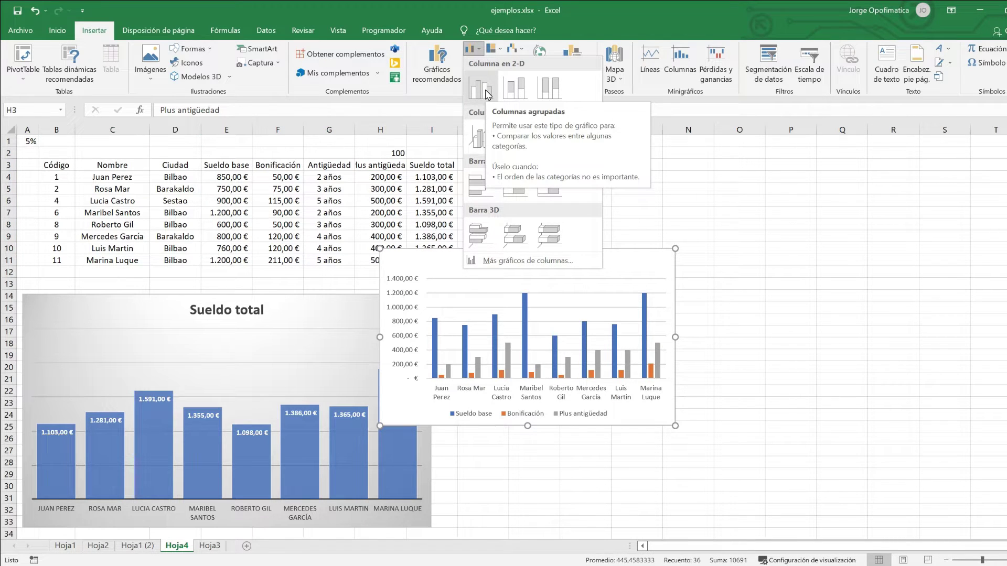
click(487, 93)
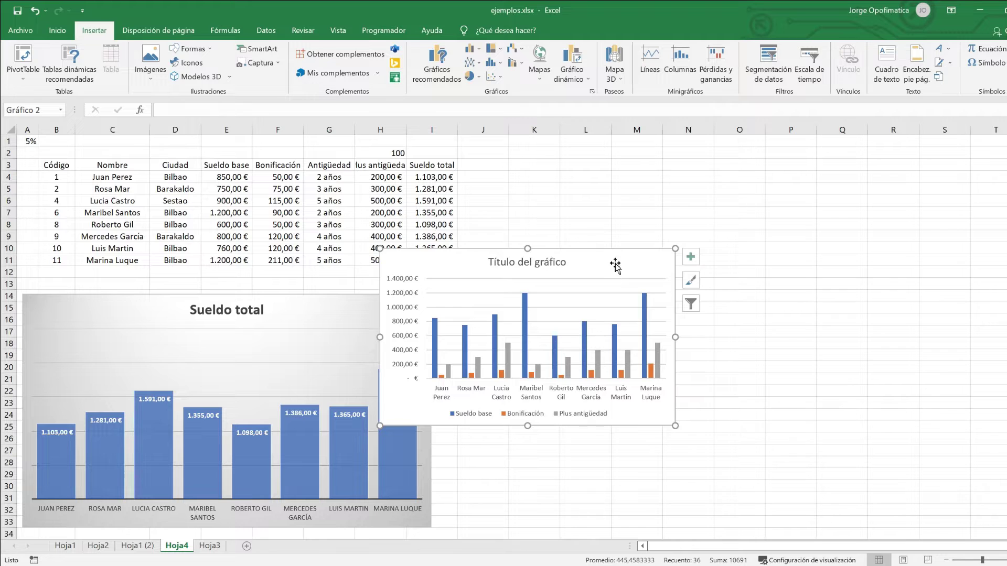
mouse_move(614, 262)
mouse_down()
mouse_move(743, 193)
mouse_move(723, 158)
mouse_up()
Enlarge the new clustered column chart and place it beside the salary table
mouse_move(785, 323)
mouse_down()
mouse_move(941, 357)
mouse_move(924, 366)
mouse_up()
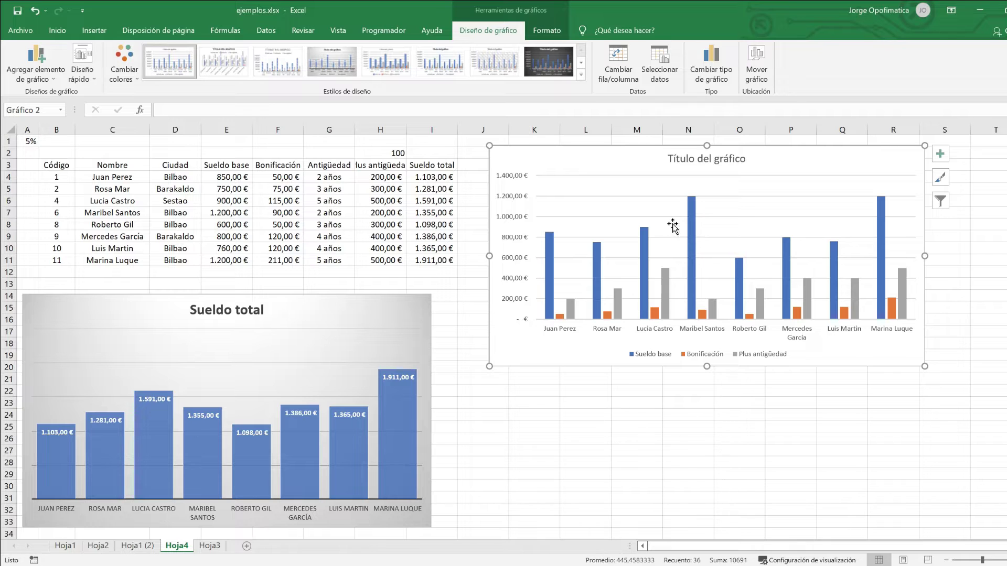
Change the new chart to Columnas apiladas and enlarge it
click(711, 68)
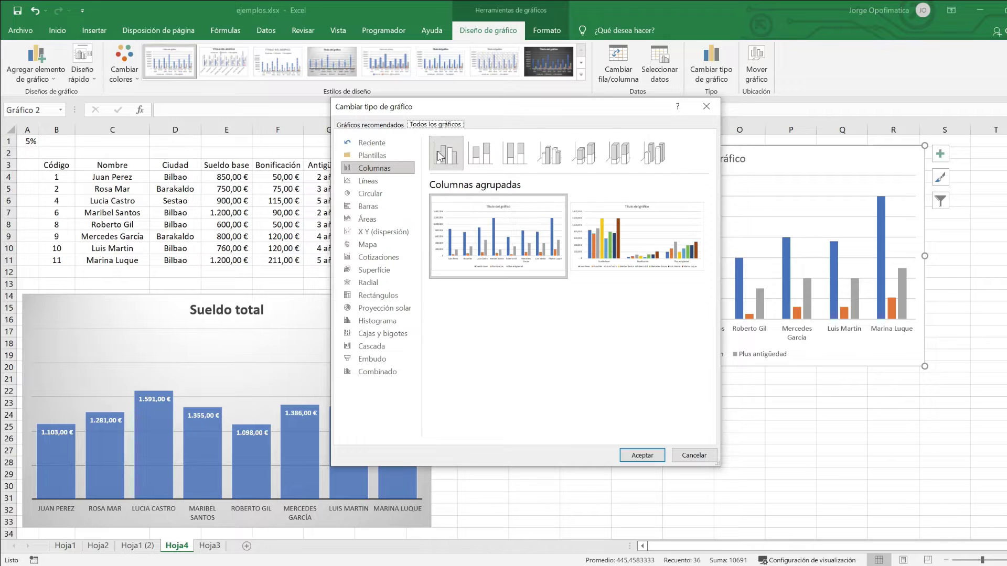
click(485, 151)
mouse_move(474, 236)
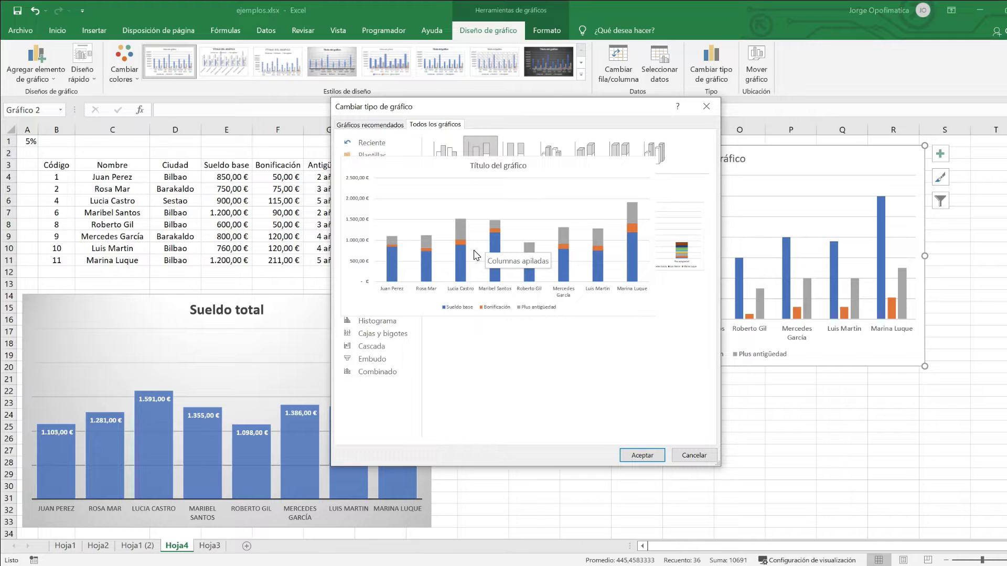
click(641, 455)
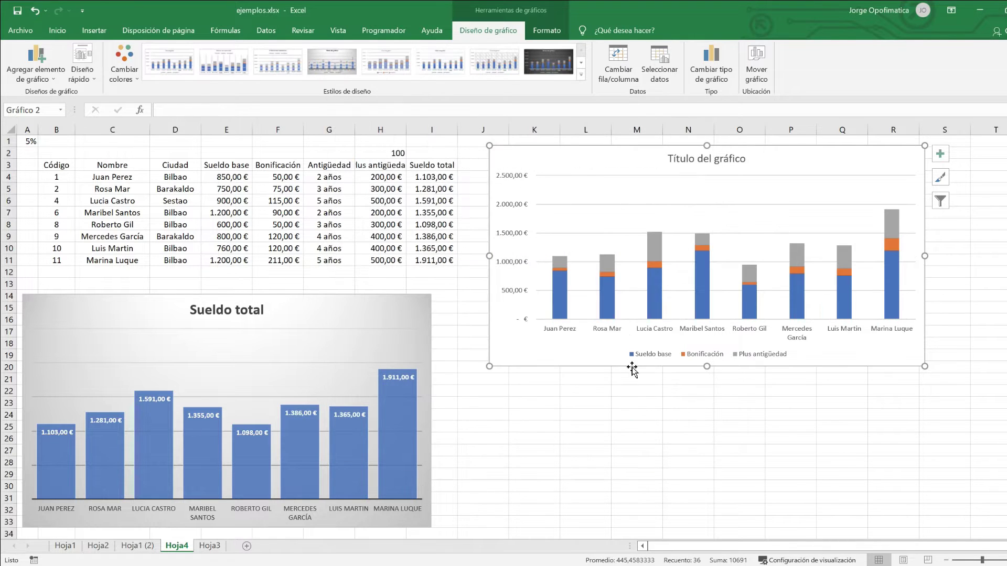
drag(489, 366, 466, 450)
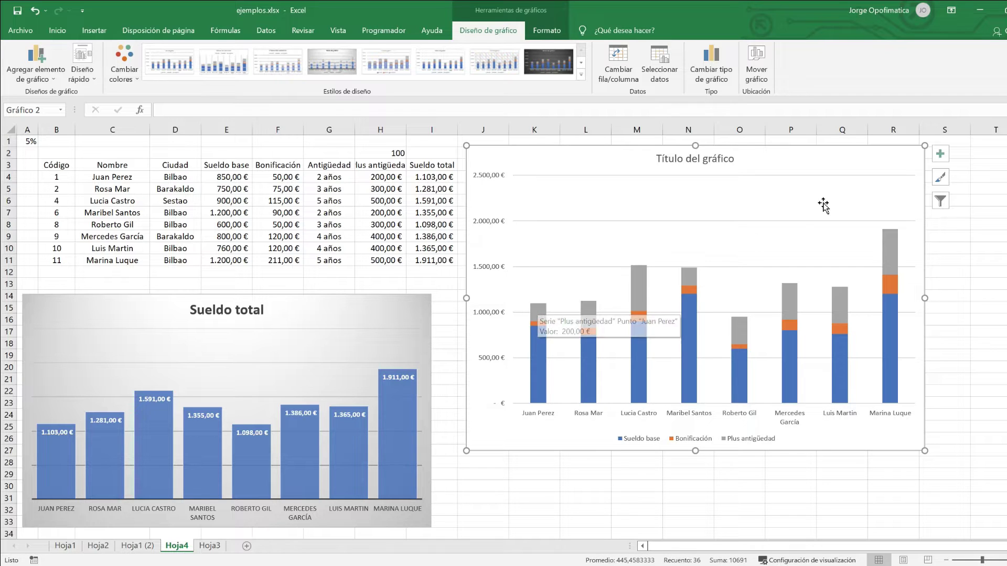
Show data labels on every stacked bar segment and enlarge the chart leftward and downward
click(939, 154)
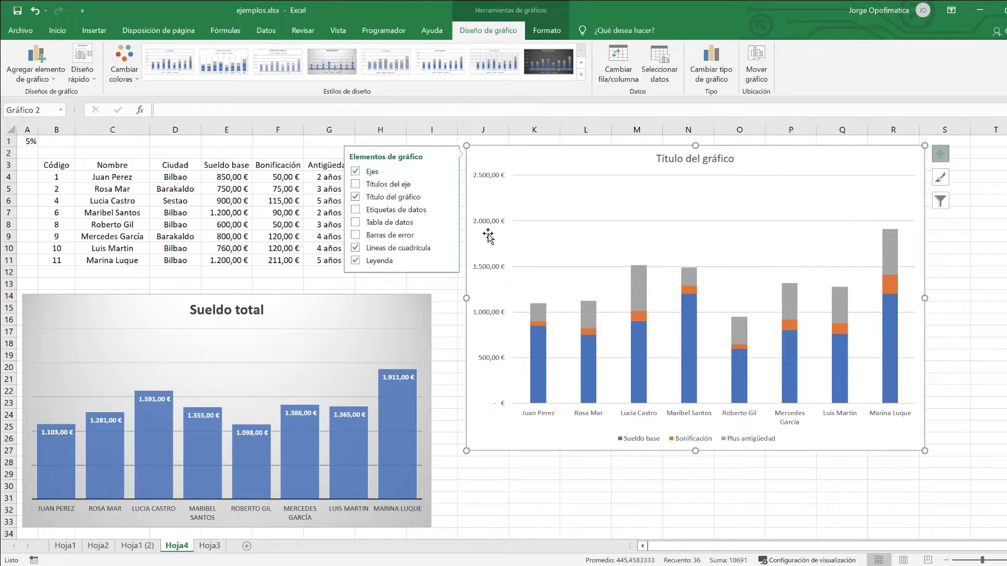
click(423, 213)
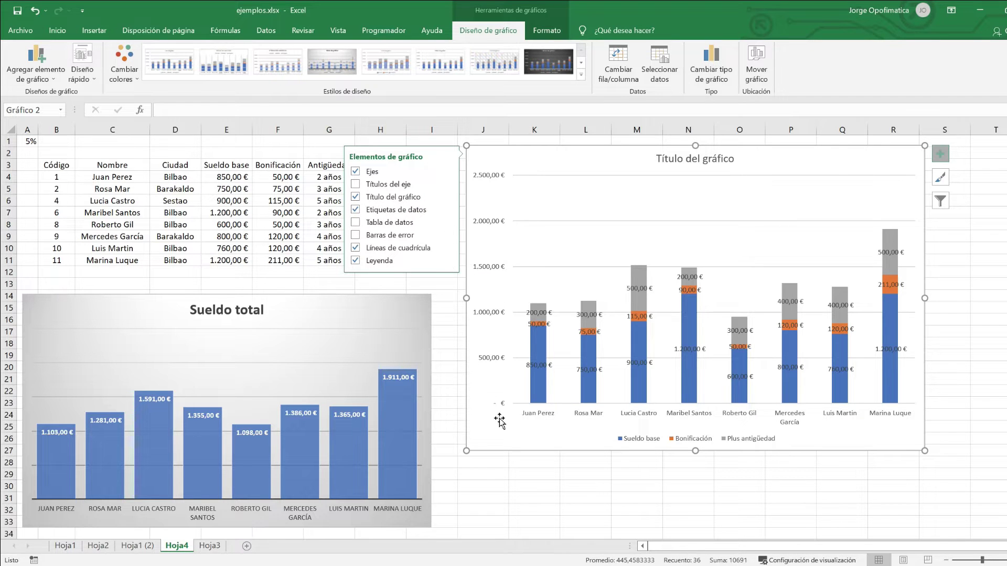
drag(466, 450, 249, 500)
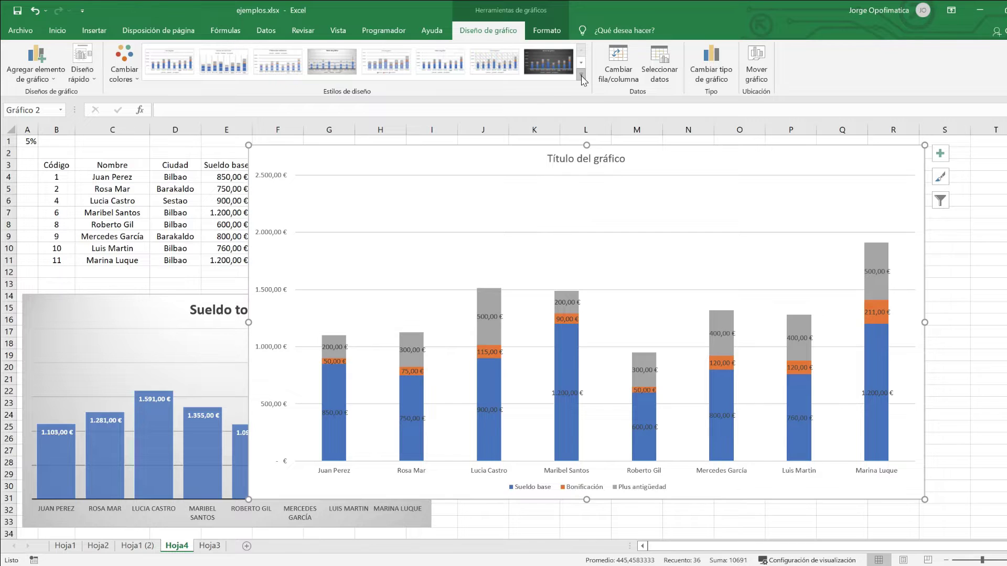
Apply the dark chart style, then delete the demo chart
click(549, 62)
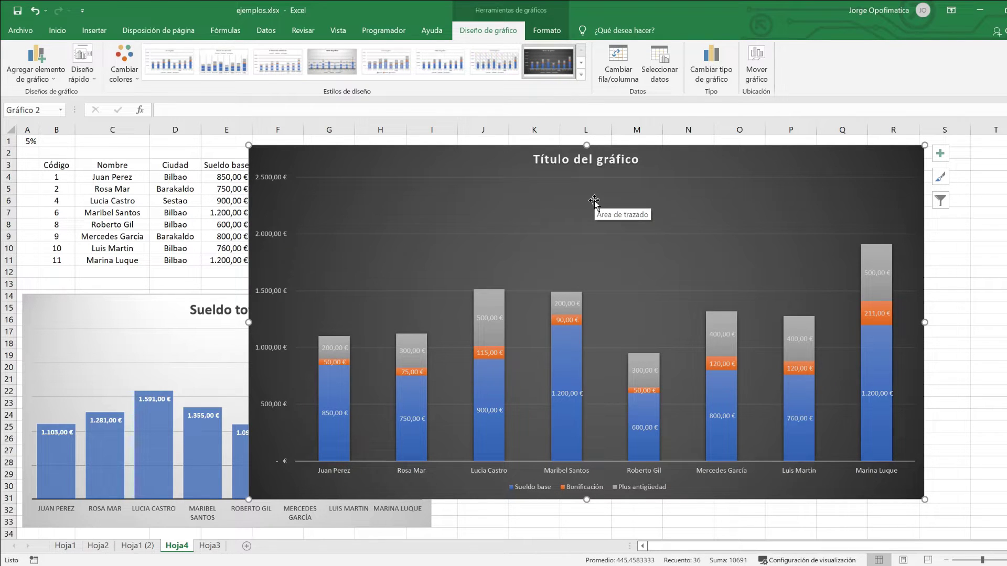
key(Delete)
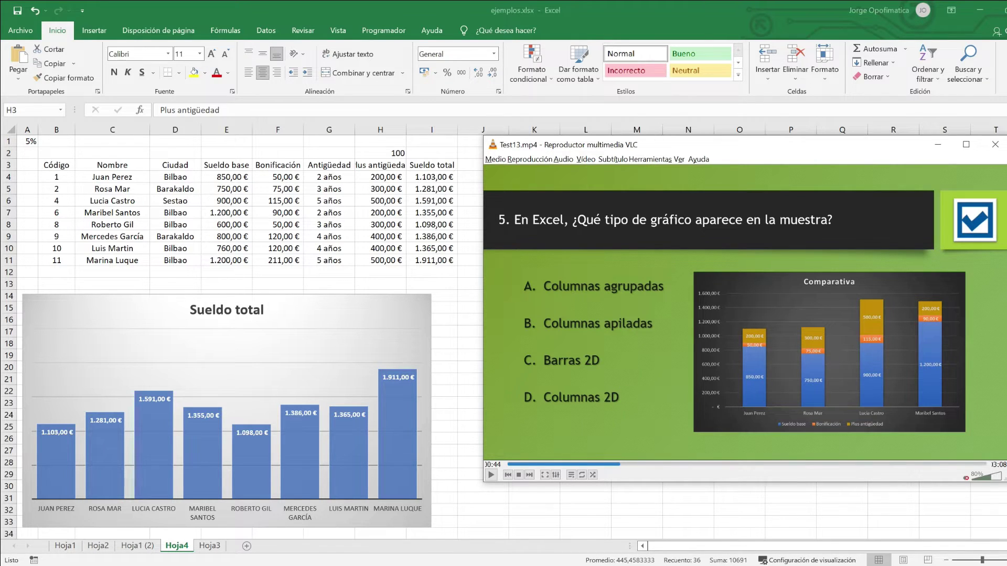
Select the Sueldo total chart and view its Diseño de gráfico options, then advance the quiz video
click(417, 312)
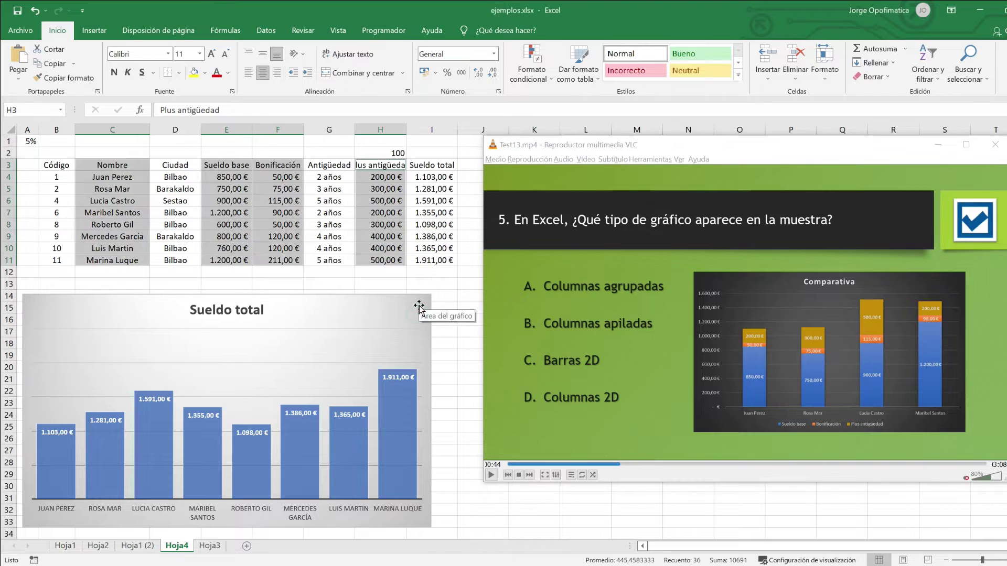
click(416, 313)
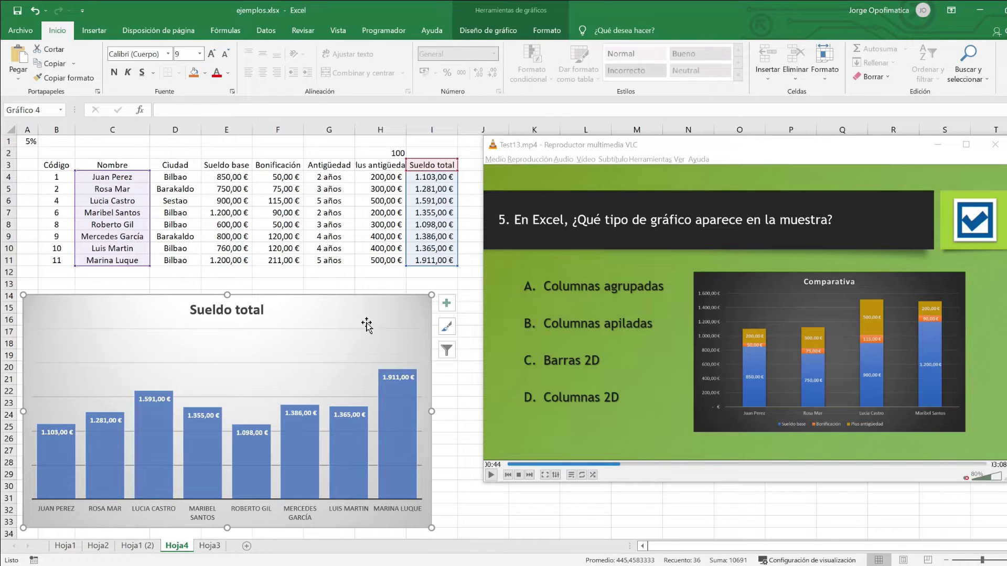
click(471, 30)
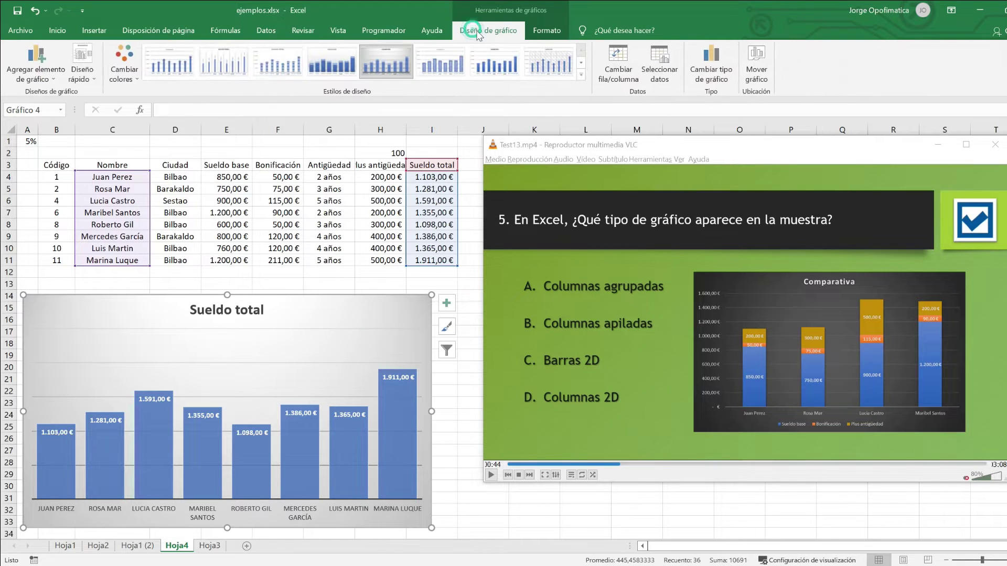
click(703, 62)
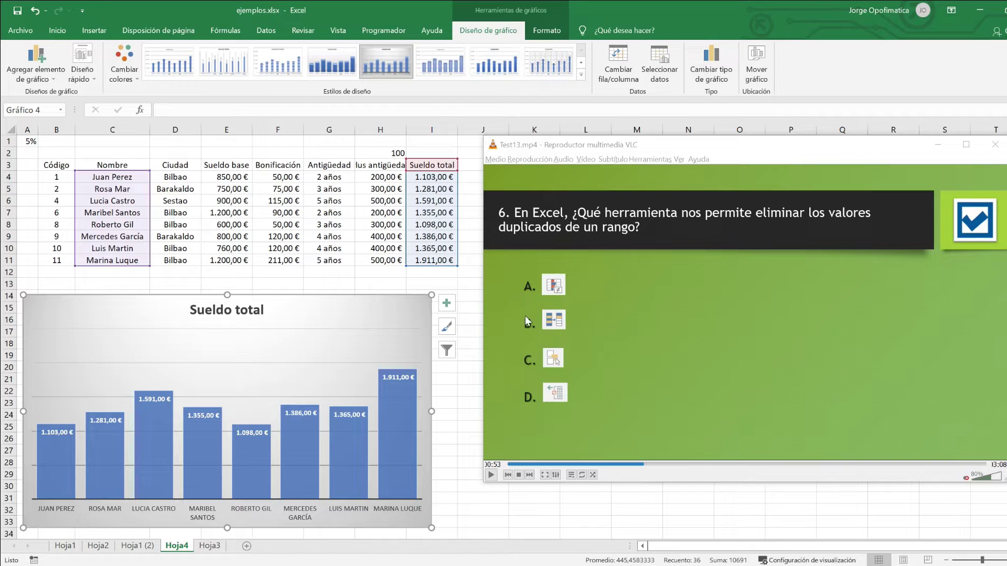
click(650, 465)
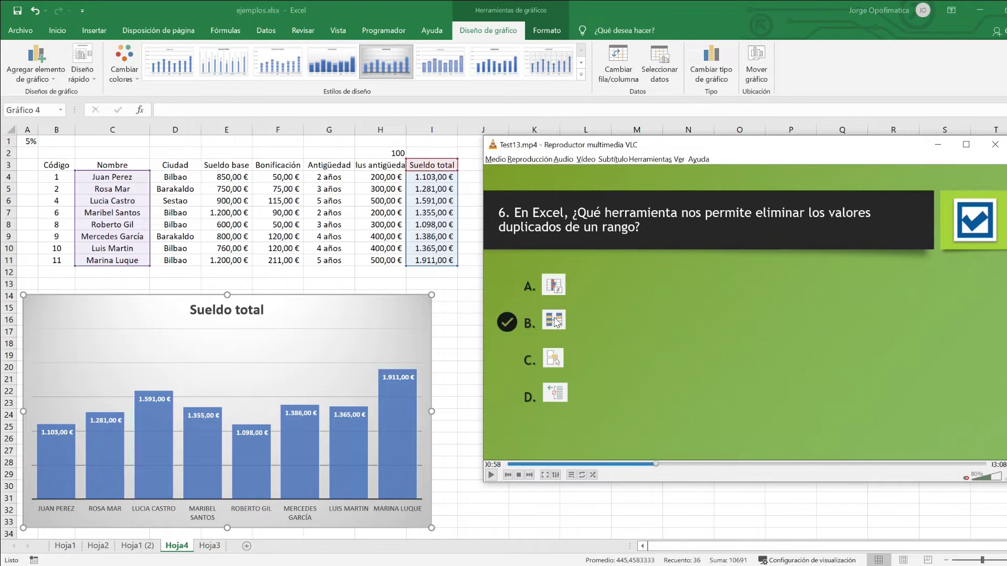
Copy the Ciudad values D4:D11 into cell B3 of a new sheet
click(265, 32)
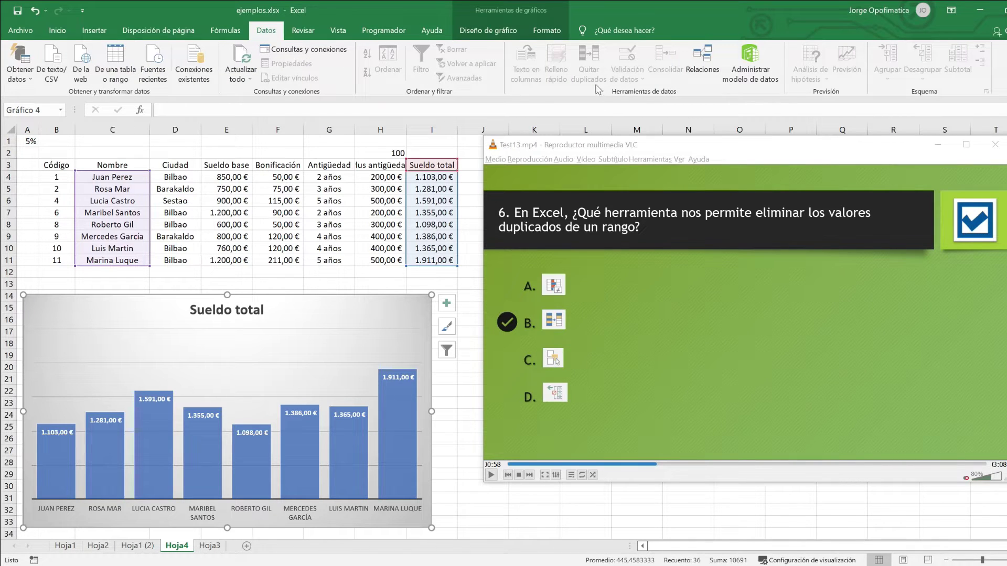
click(390, 261)
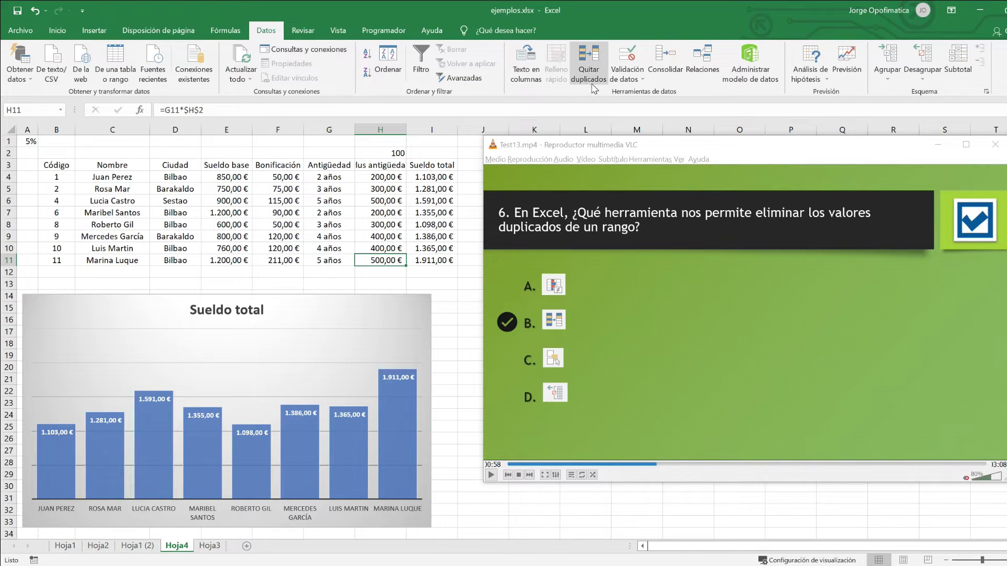
drag(175, 177, 175, 260)
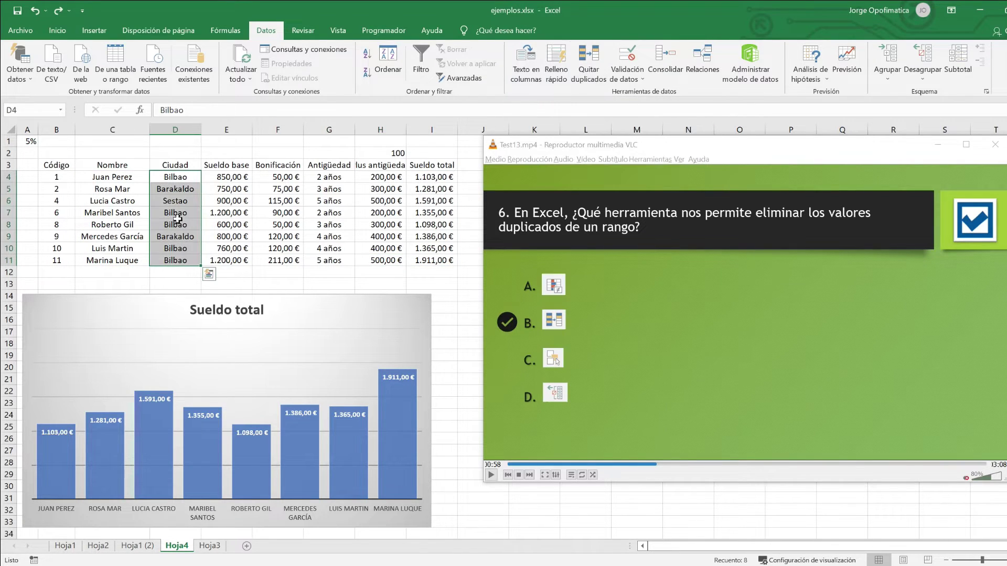
key(ctrl+c)
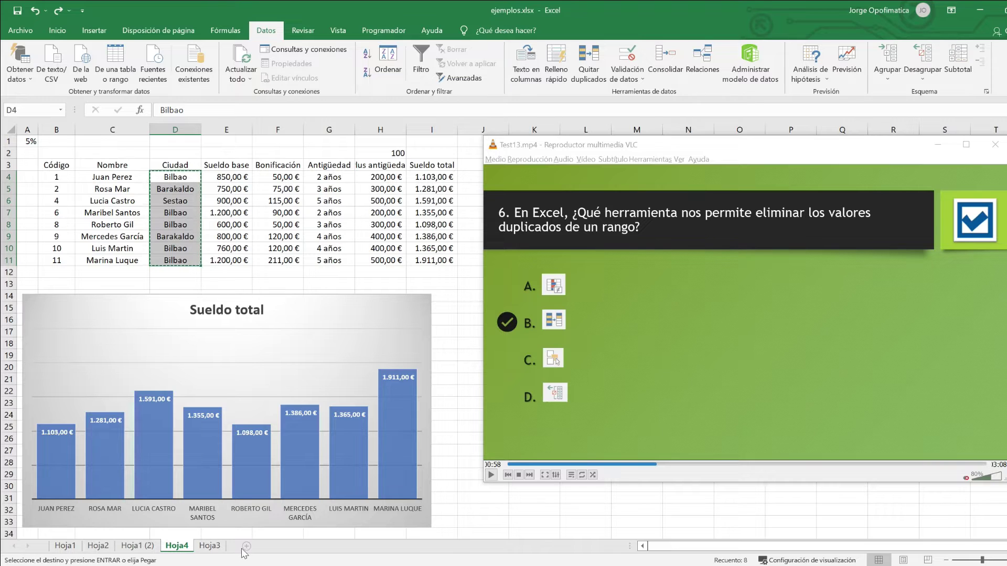
click(246, 545)
click(87, 162)
key(ctrl+v)
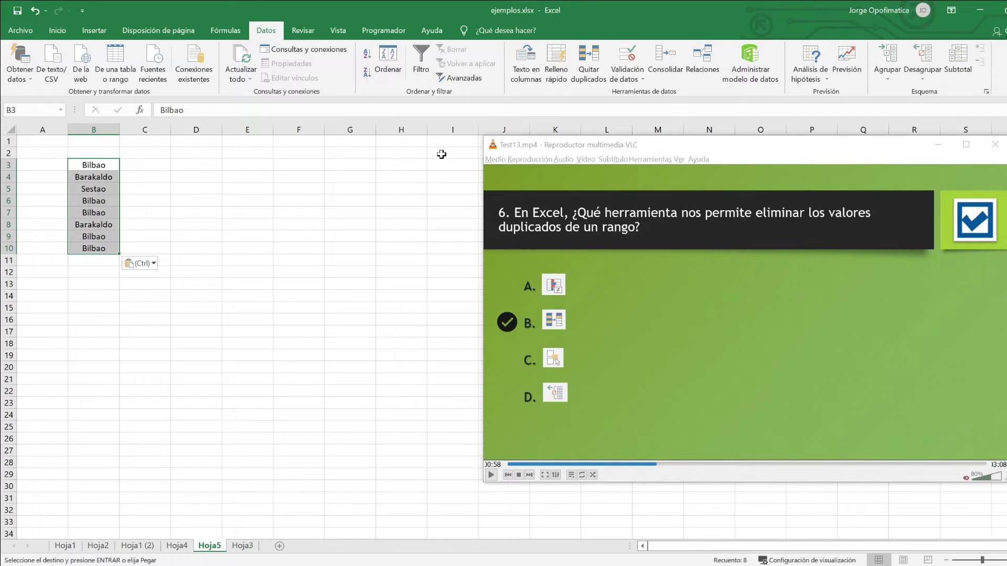
Remove duplicates from column B, leaving Bilbao, Barakaldo and Sestao
click(588, 61)
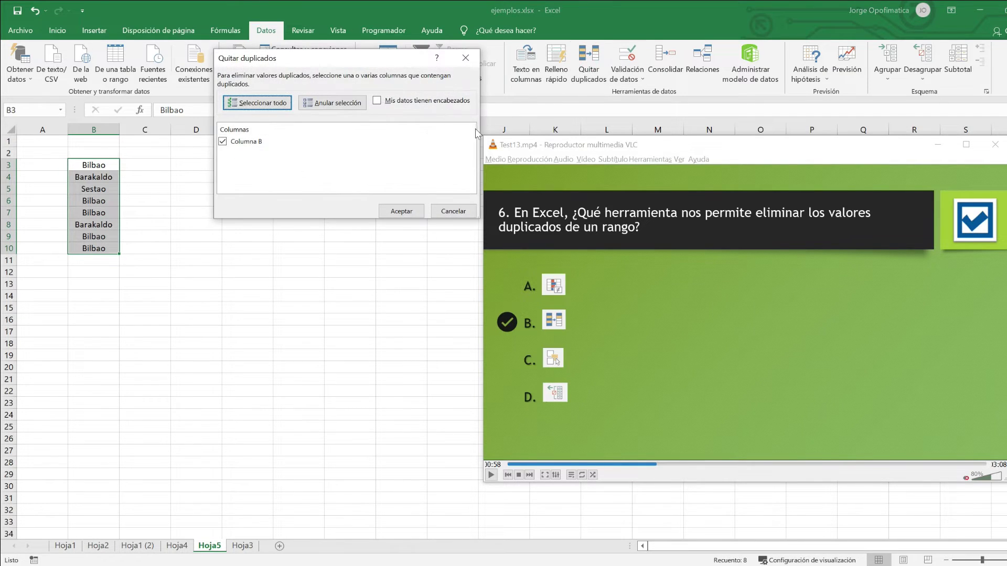
click(401, 211)
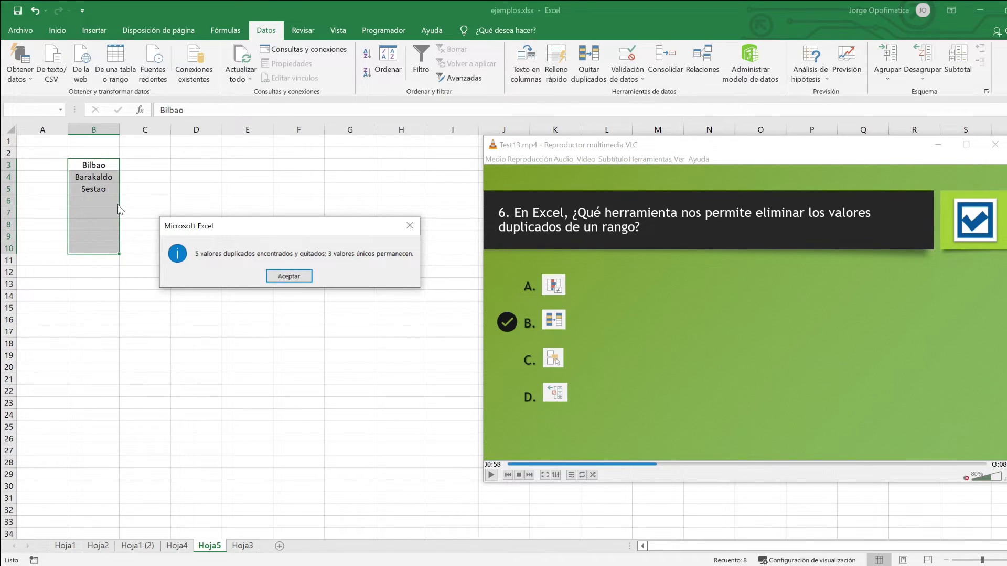
click(284, 273)
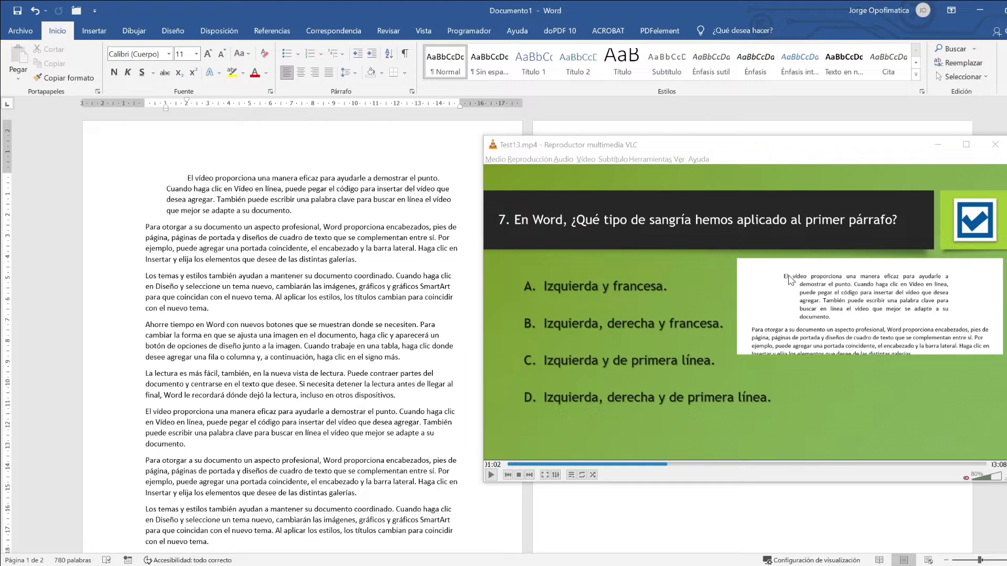
Advance the quiz video to reveal the indentation answer and question 8
click(674, 464)
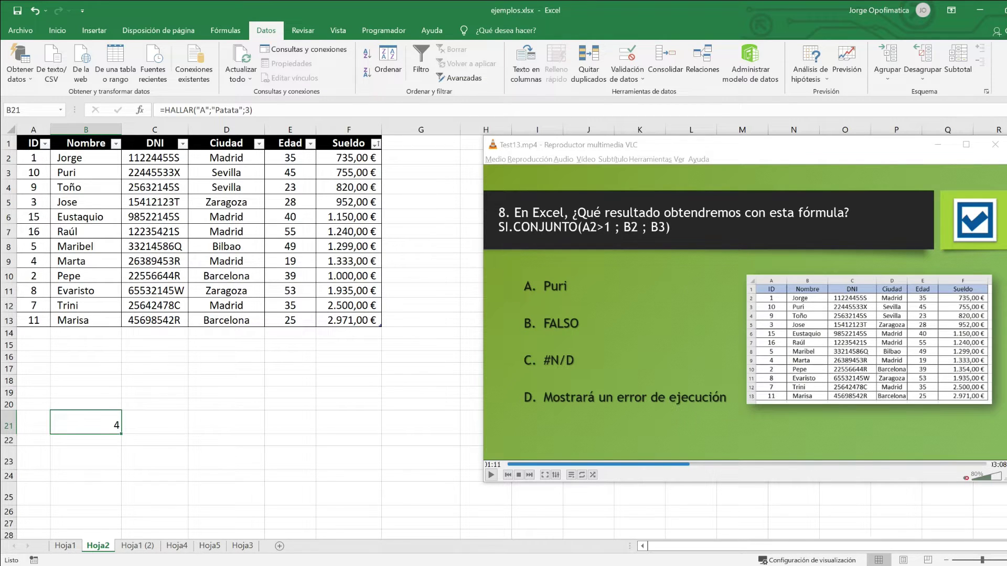
Start a SI.CONJUNTO formula in B17 with the condition A2>1
click(578, 241)
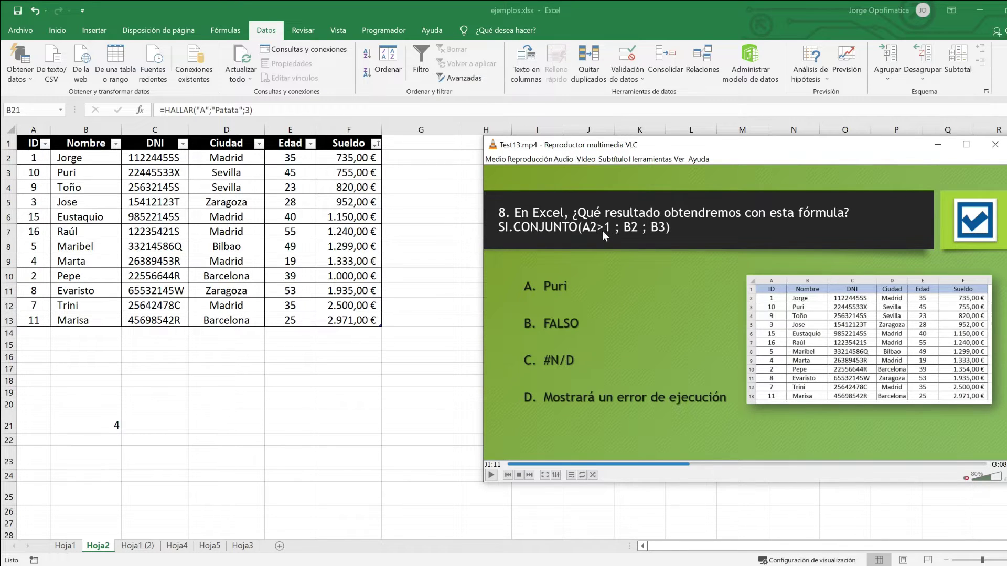
click(99, 367)
text(=)
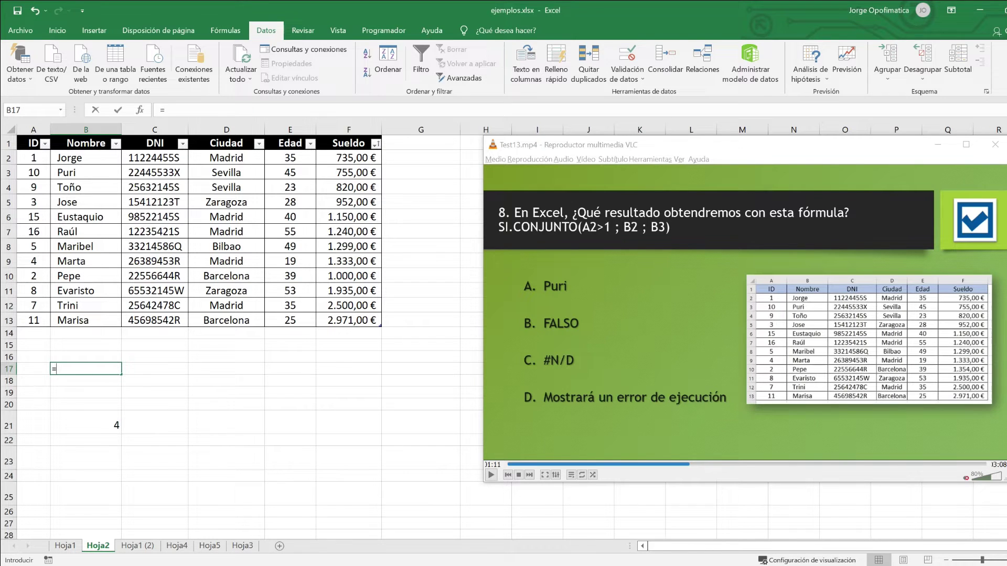
text(si.con)
key(Tab)
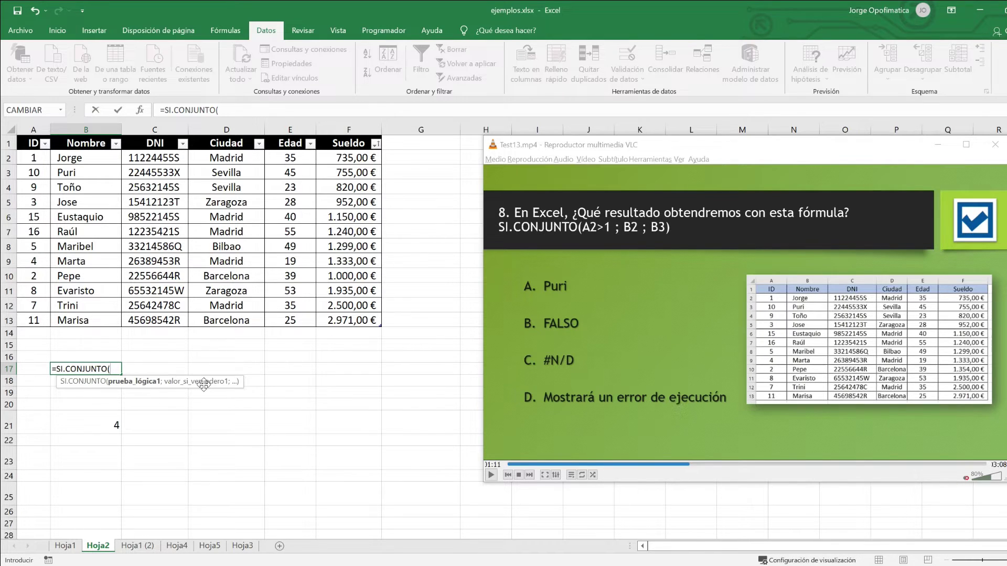
text(A2>1)
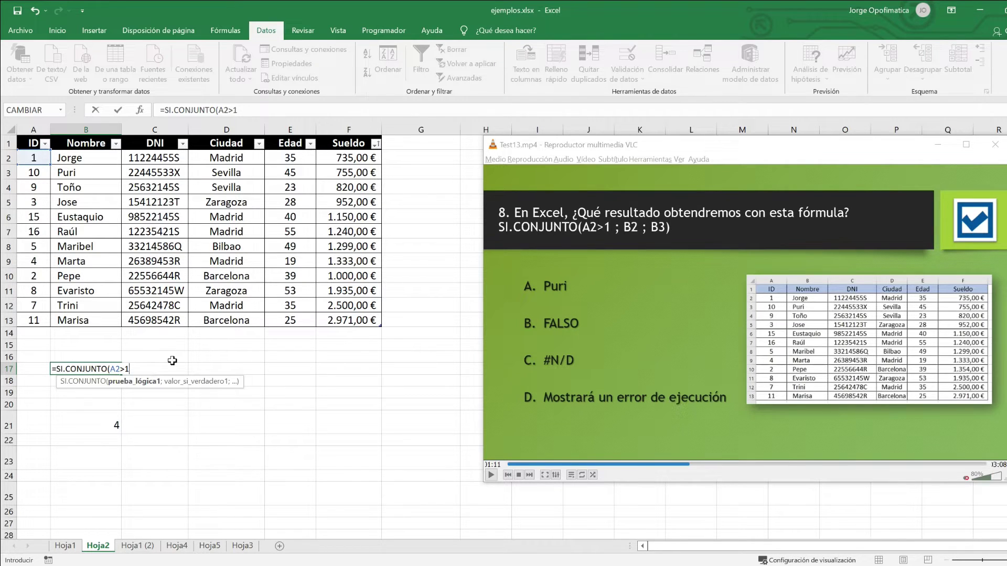
text(;)
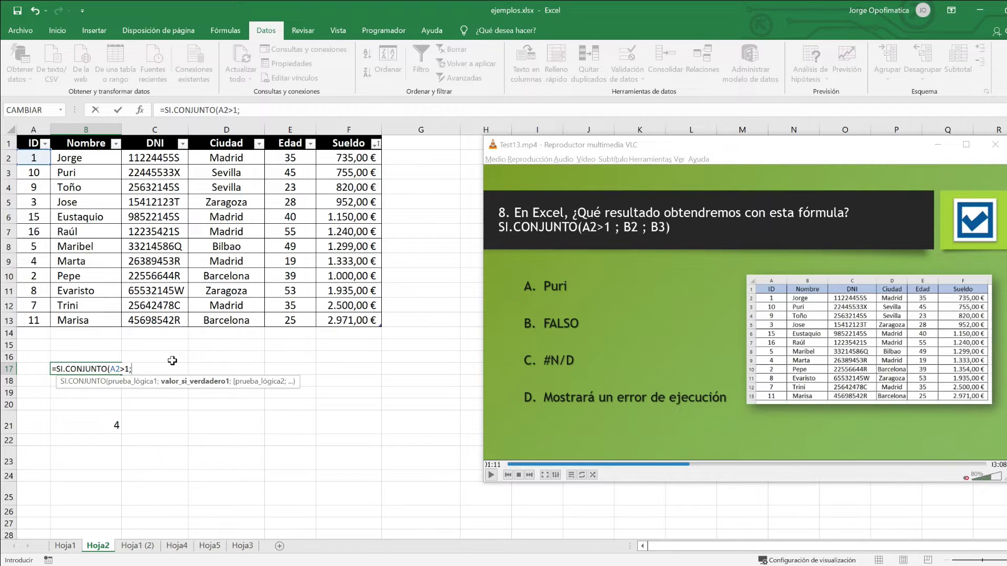
Add B2 and B3 as arguments and commit the SI.CONJUNTO formula
click(78, 160)
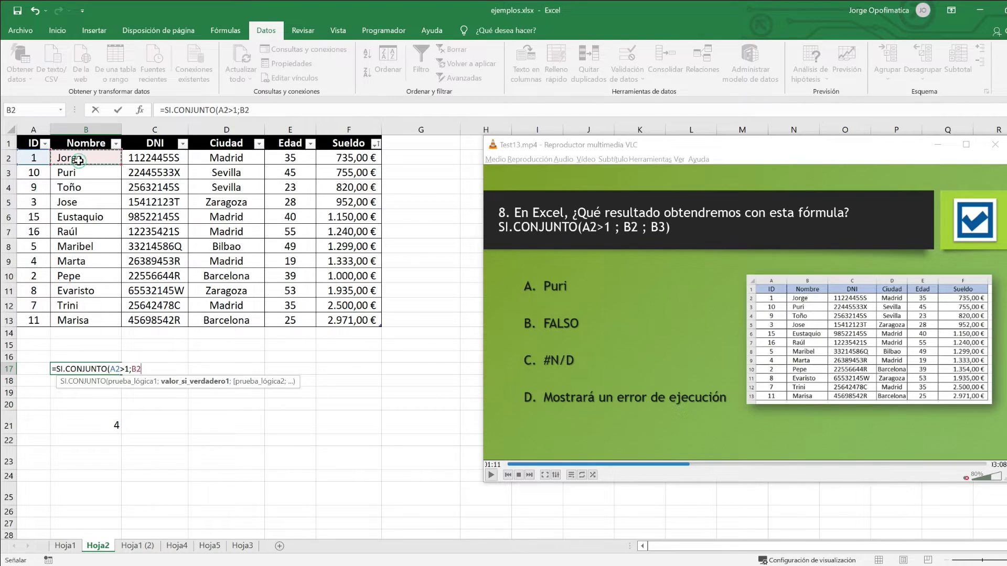
text(;)
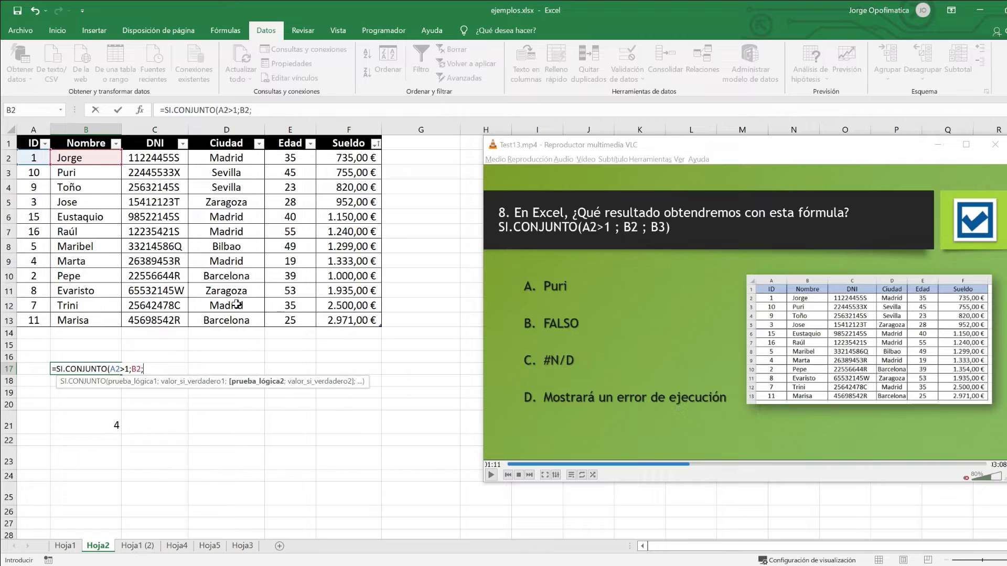
click(66, 173)
text())
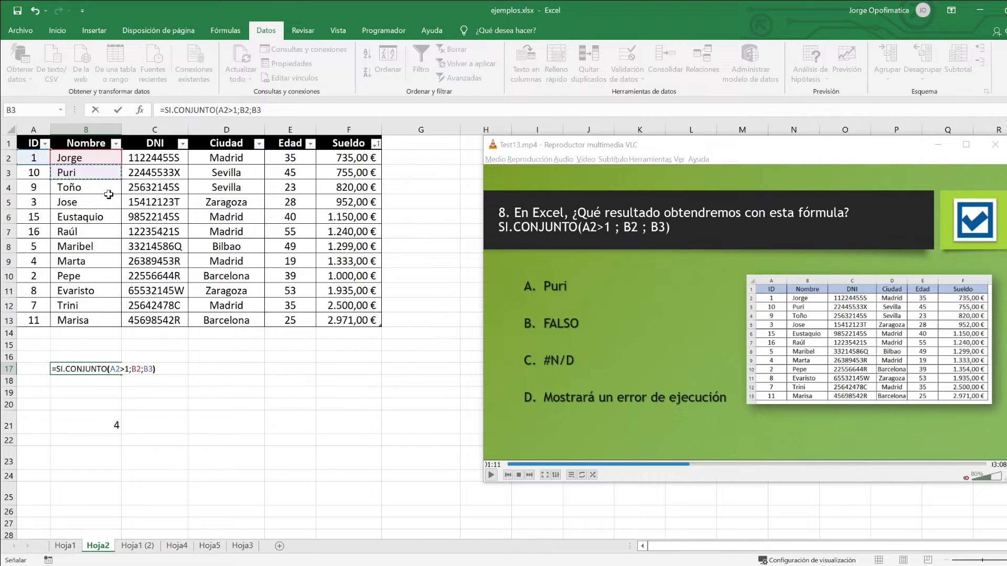
key(BackSpace)
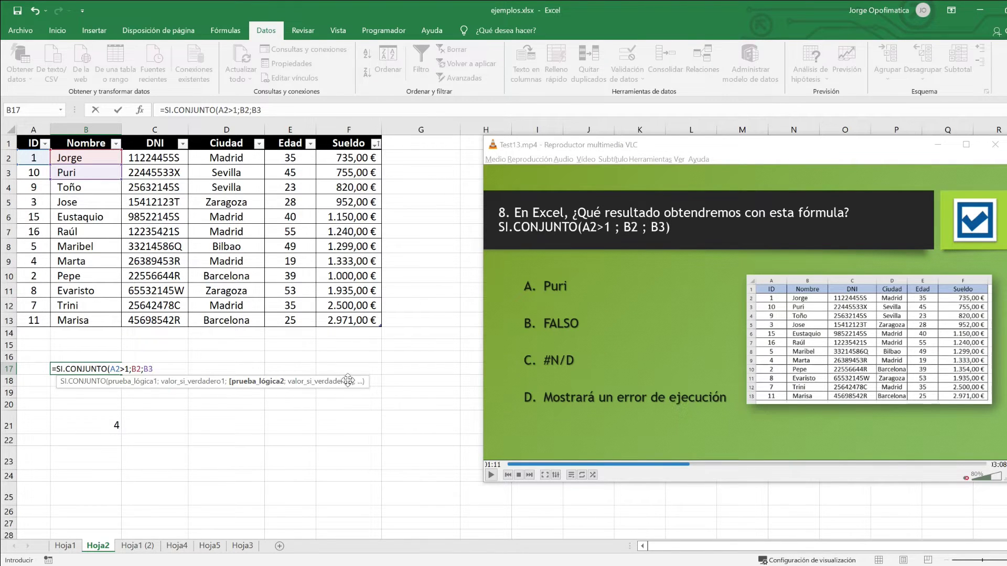
click(166, 369)
text())
key(Return)
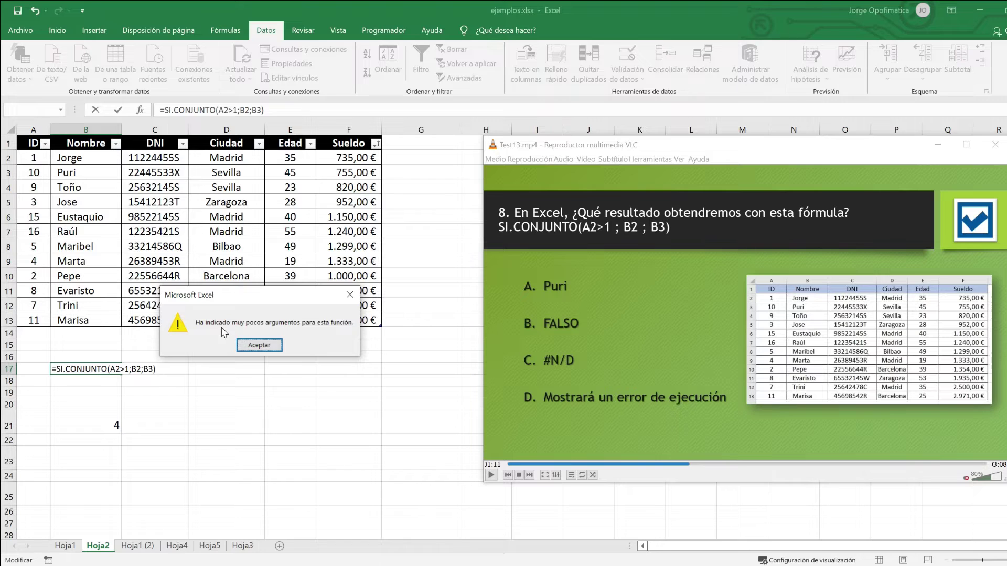
Fix the too-few-arguments error by adding the A2<=1 condition so B17 returns Puri
click(276, 346)
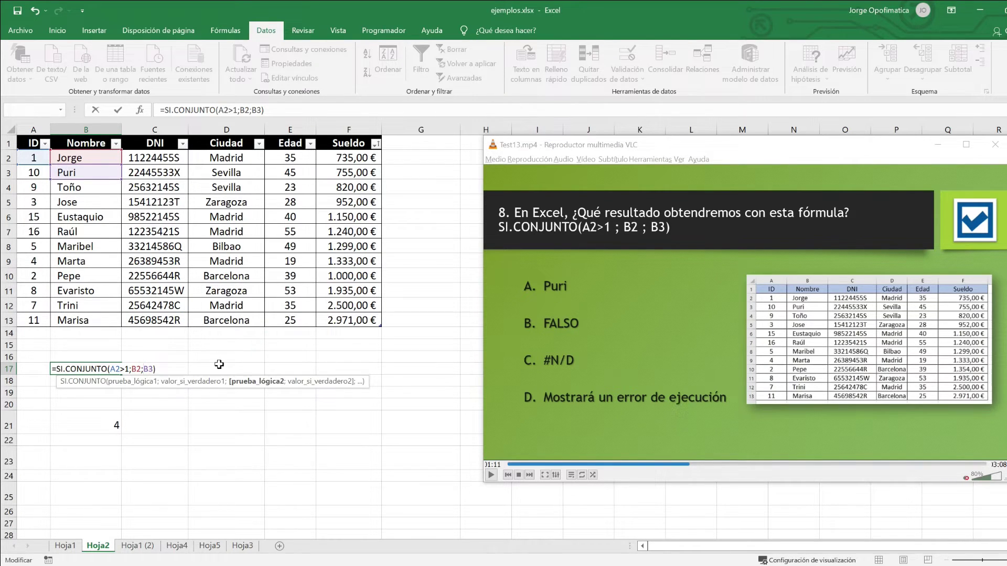
text(A2<)
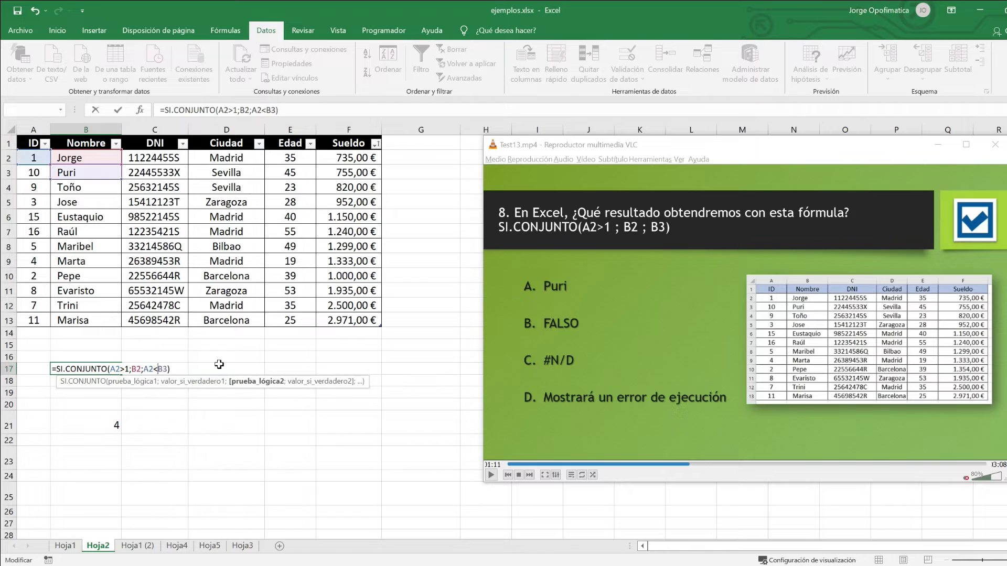
text(=1;)
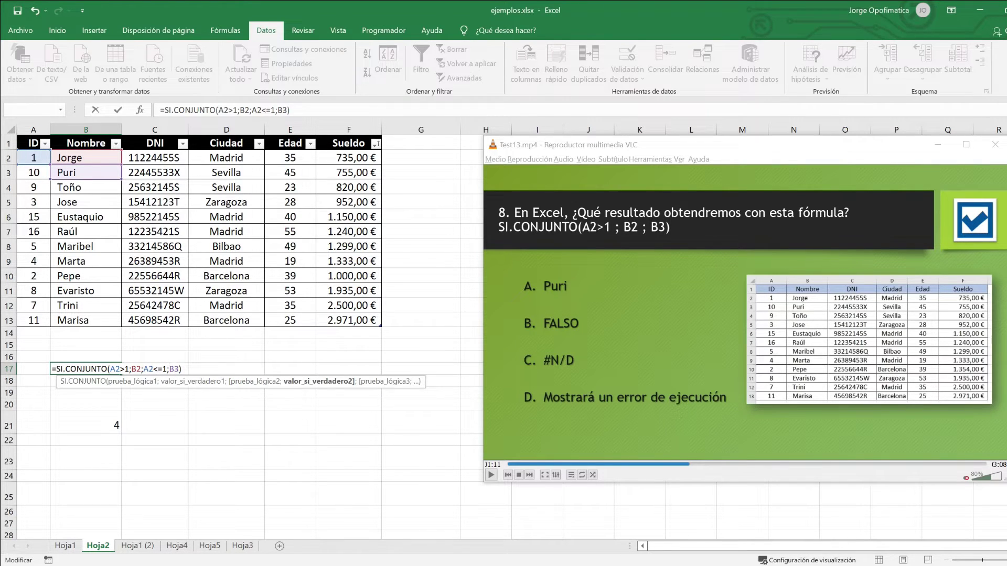
key(Return)
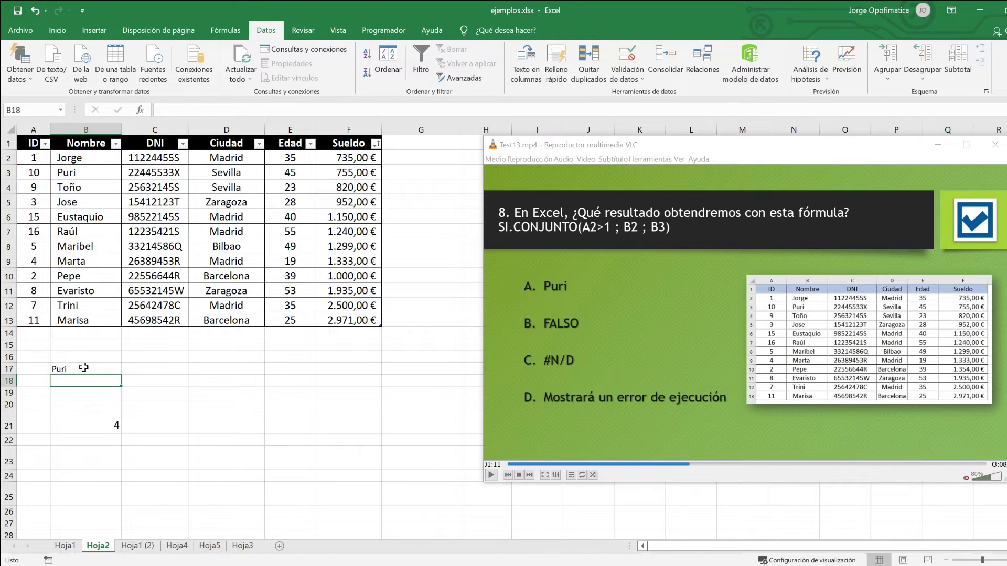
click(84, 367)
key(Return)
Advance the quiz video to question 9 and select cell D21
drag(691, 461, 704, 465)
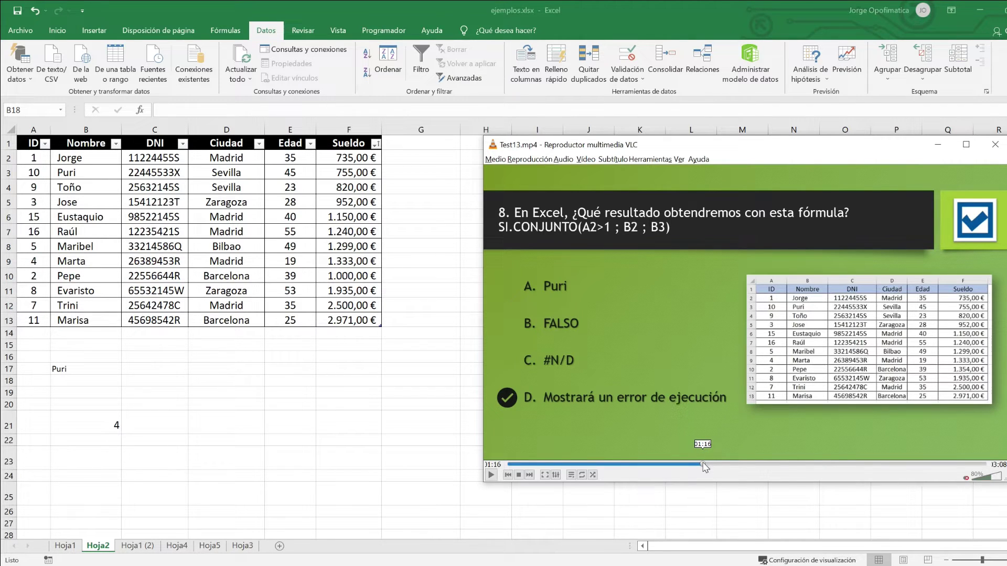
drag(704, 467, 709, 464)
click(226, 422)
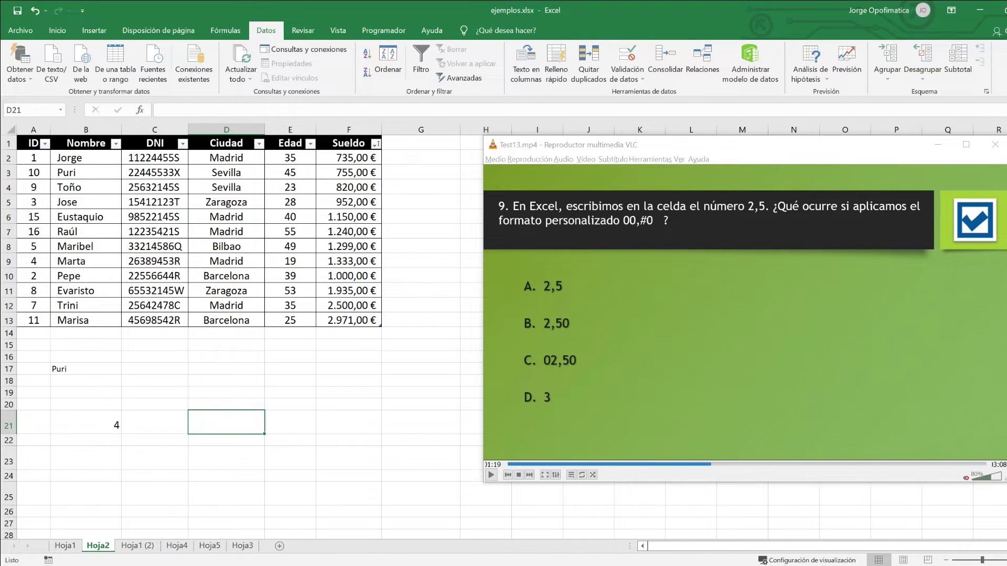
Enter the number 2,5 in cell D21
text(2,5)
key(Return)
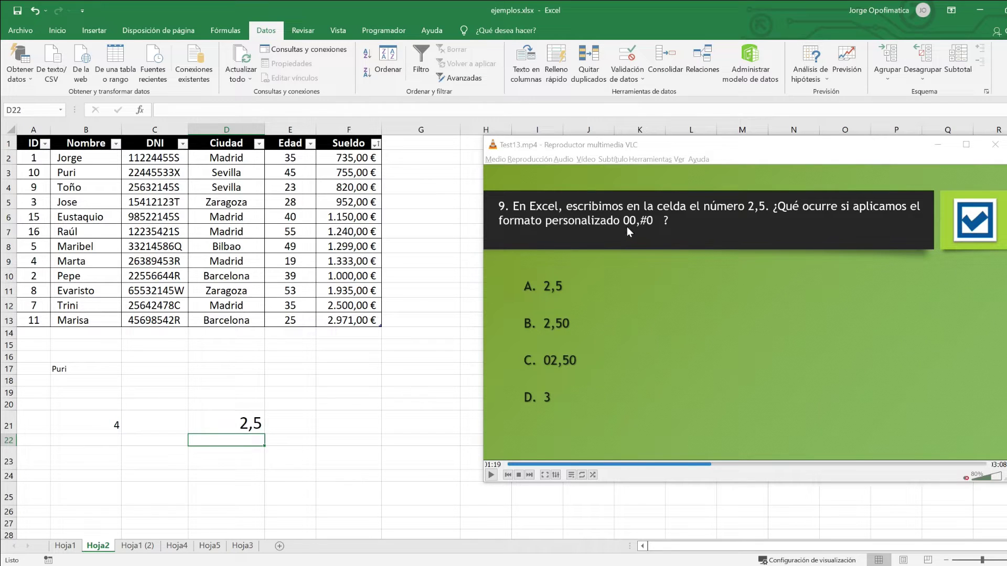
click(245, 426)
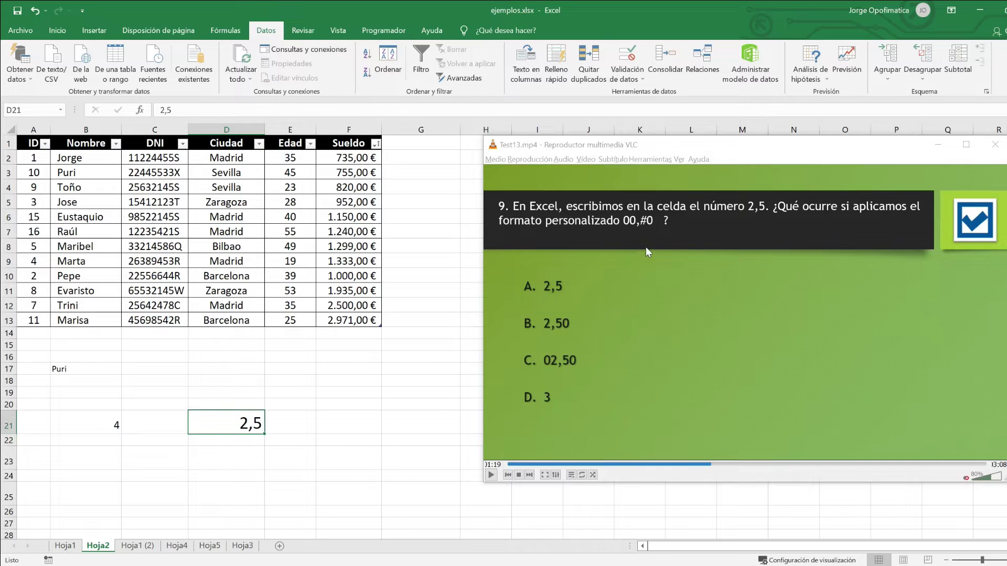
double_click(248, 421)
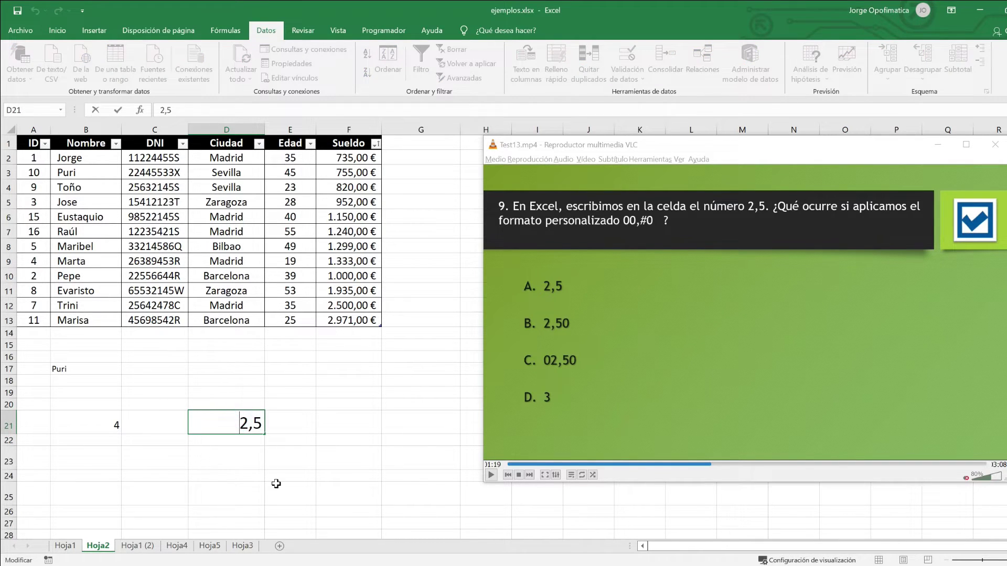
text(0)
key(BackSpace)
text(1)
key(BackSpace)
text(0)
key(BackSpace)
text(0)
key(BackSpace)
Advance the quiz video to reveal answer C and return to cell D21
click(712, 464)
drag(722, 468, 727, 469)
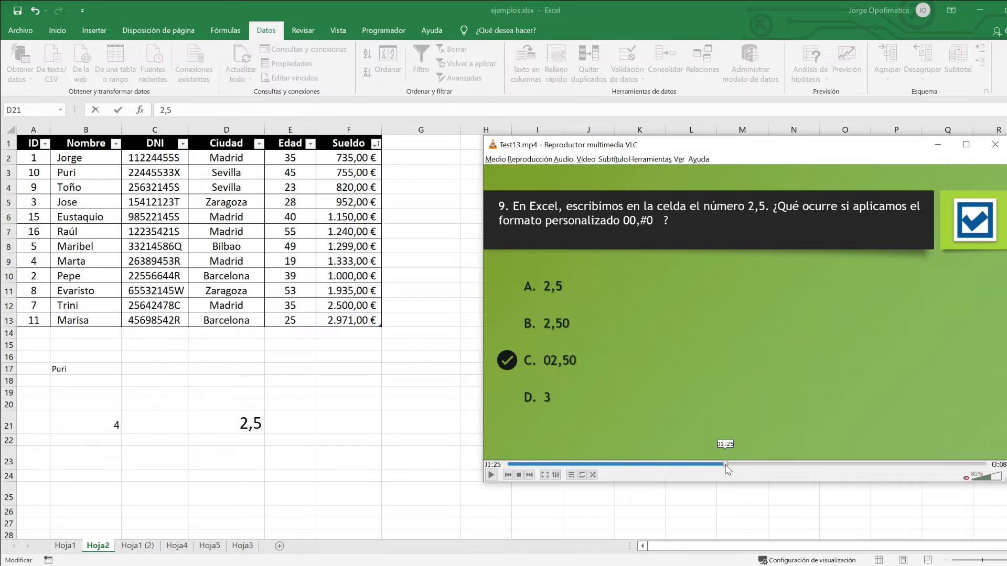
click(221, 420)
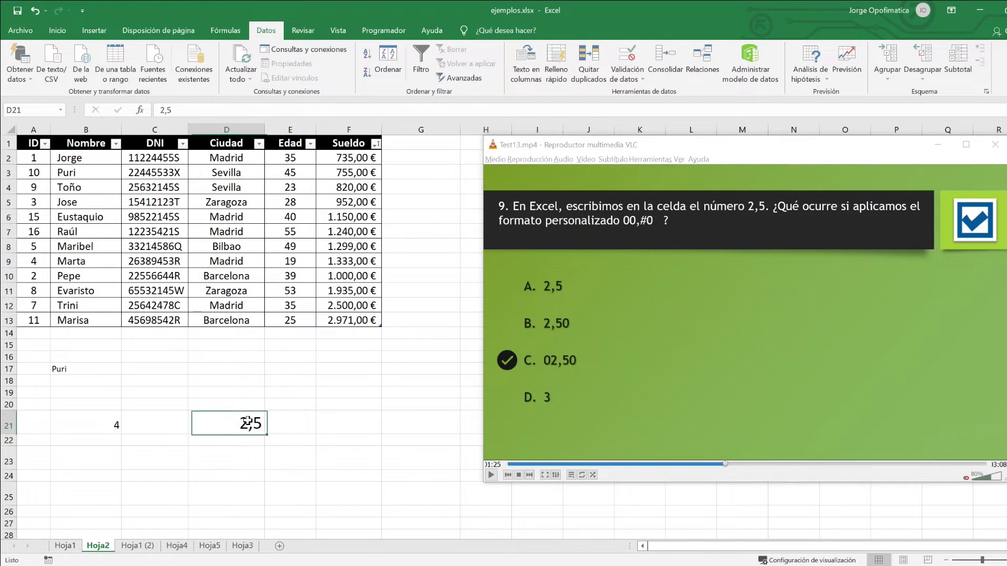
Open the Formato de celdas dialog for D21 from the Número group
click(57, 30)
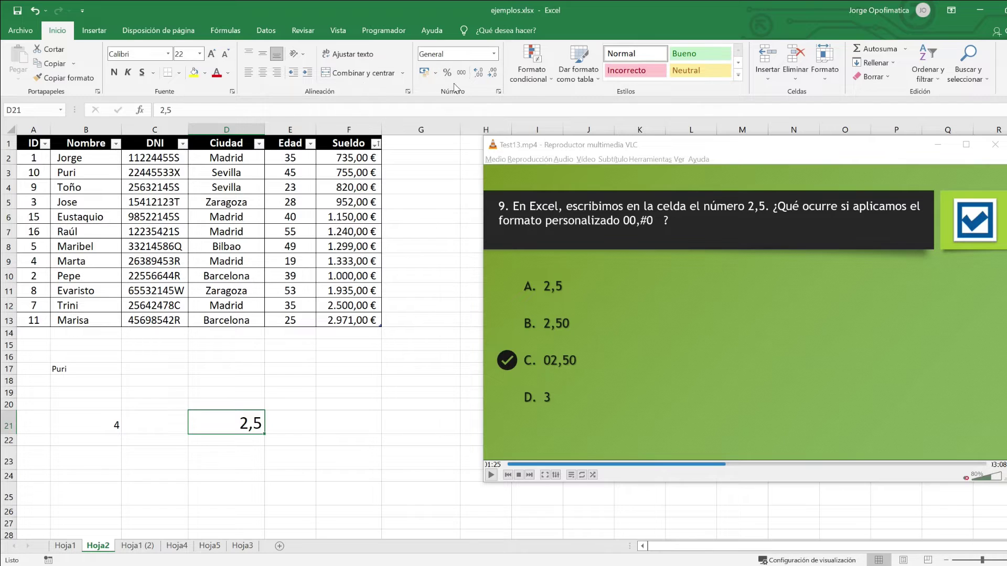
click(493, 53)
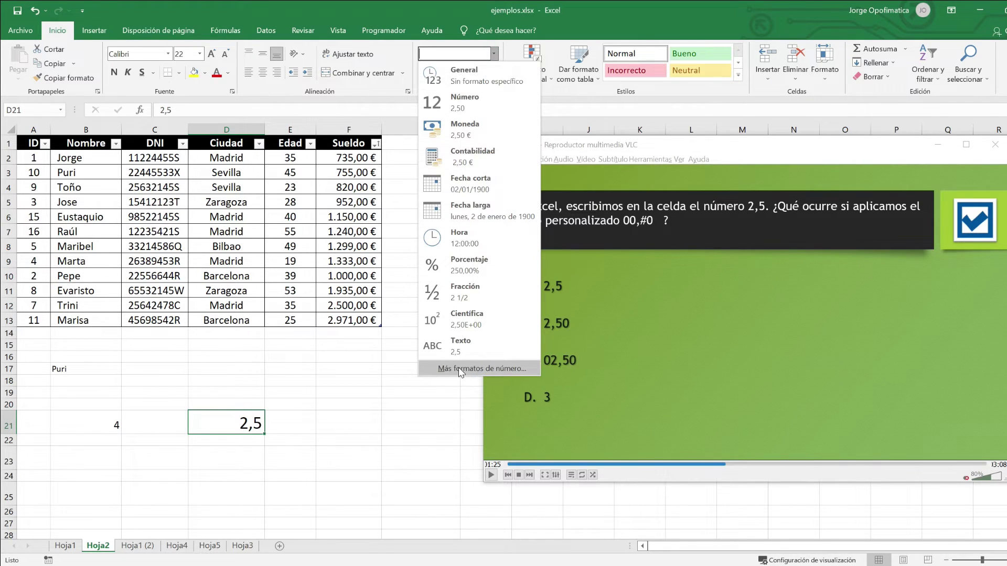
click(500, 39)
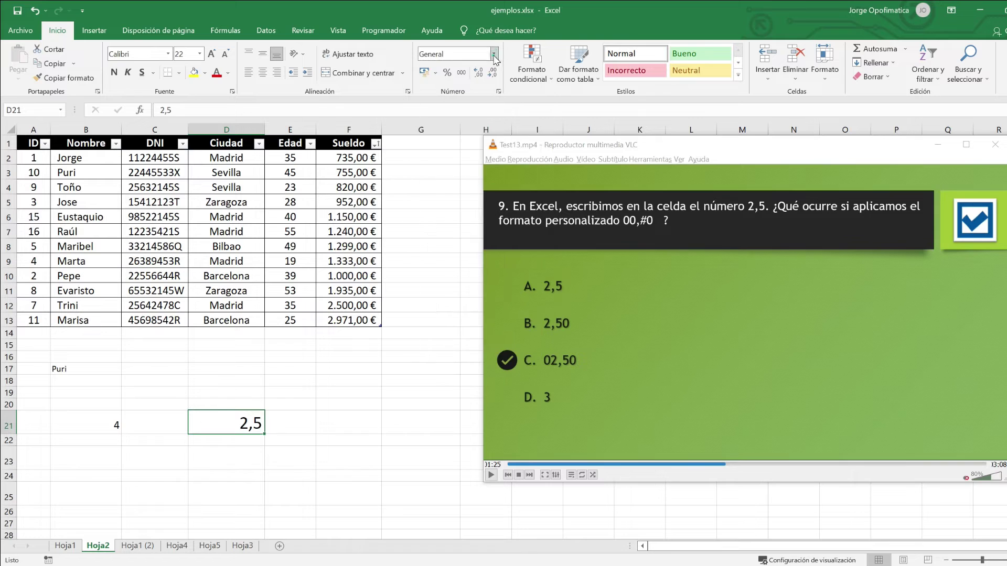
click(499, 93)
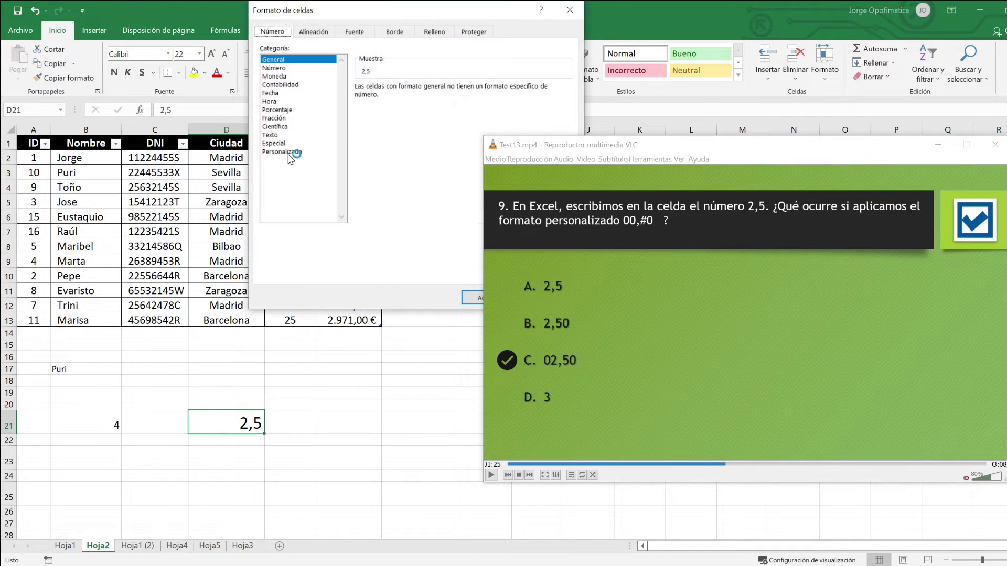
Choose Personalizada and try format codes toward 00,#0 in the Tipo box
click(288, 153)
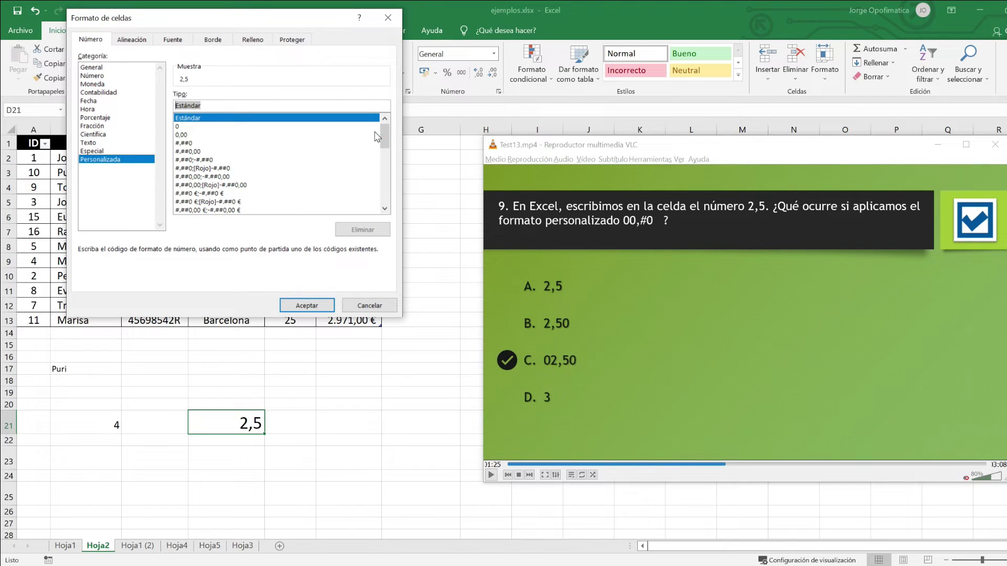
text(00,#0)
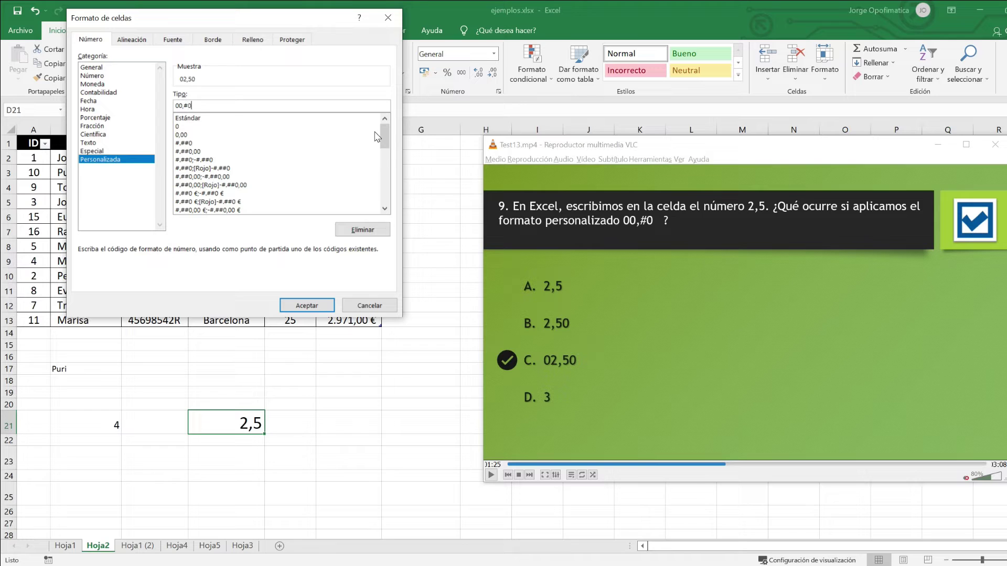
key(BackSpace)
key(BackSpace)
key(BackSpace)
key(BackSpace)
text(0)
text(0)
key(BackSpace)
key(BackSpace)
text(##)
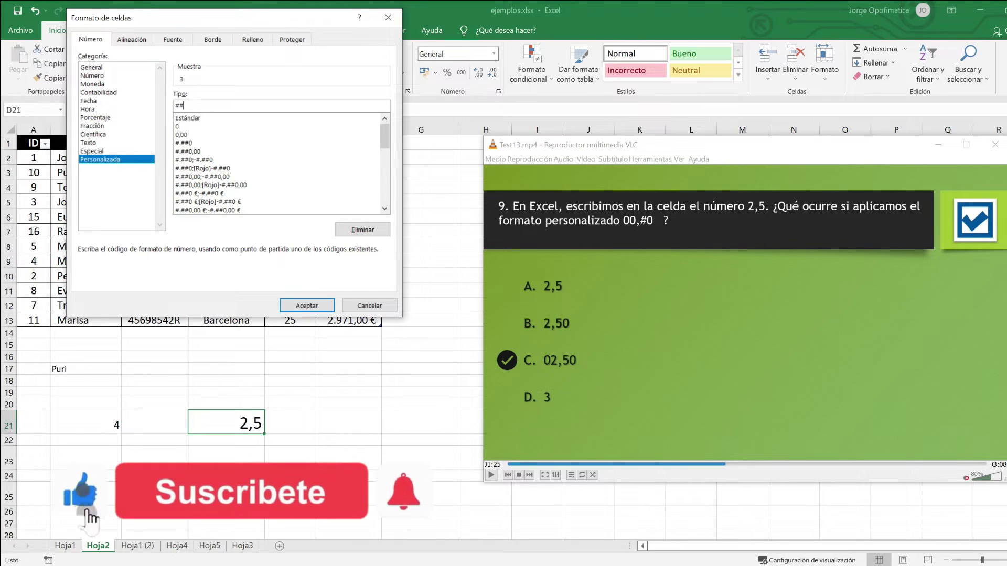
key(BackSpace)
key(BackSpace)
text(0)
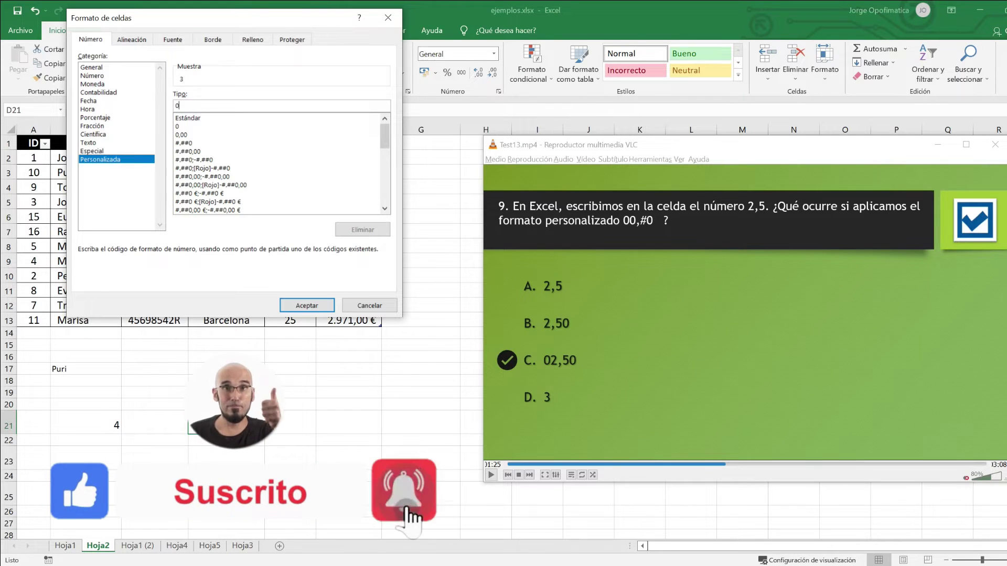
text(0,#0)
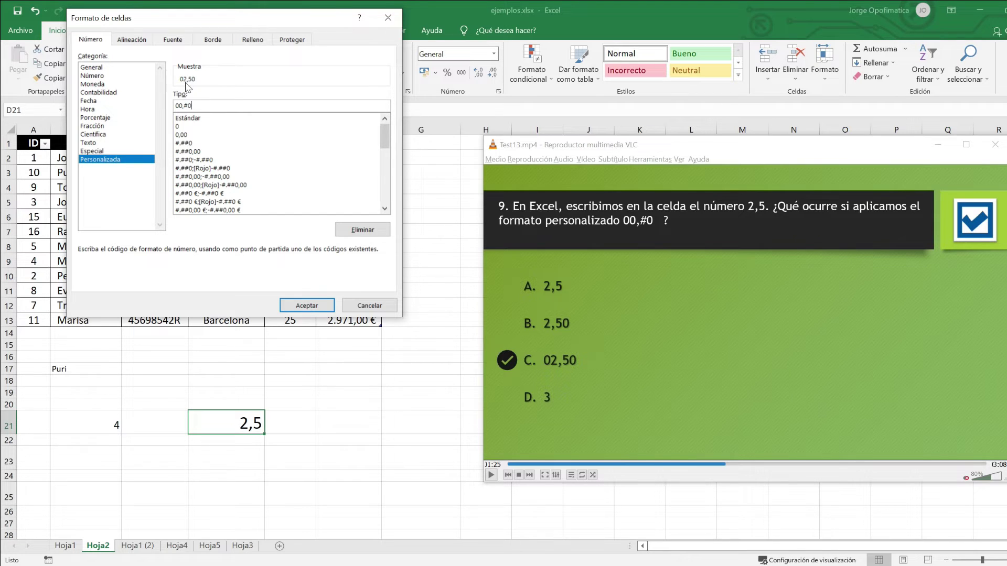
Apply the 00,#0 format so D21 shows 02,50, then skip the quiz to question 11
click(306, 305)
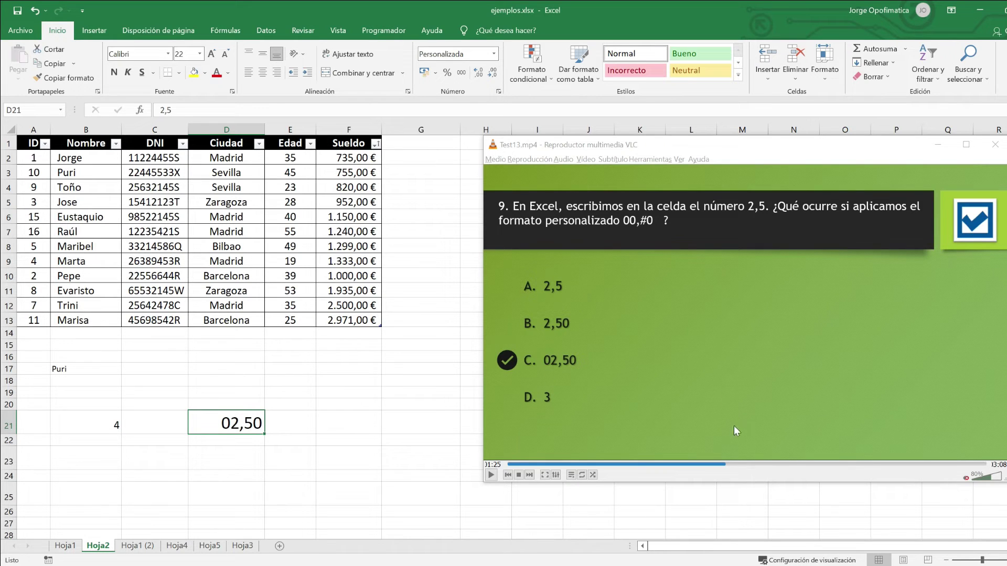
click(726, 468)
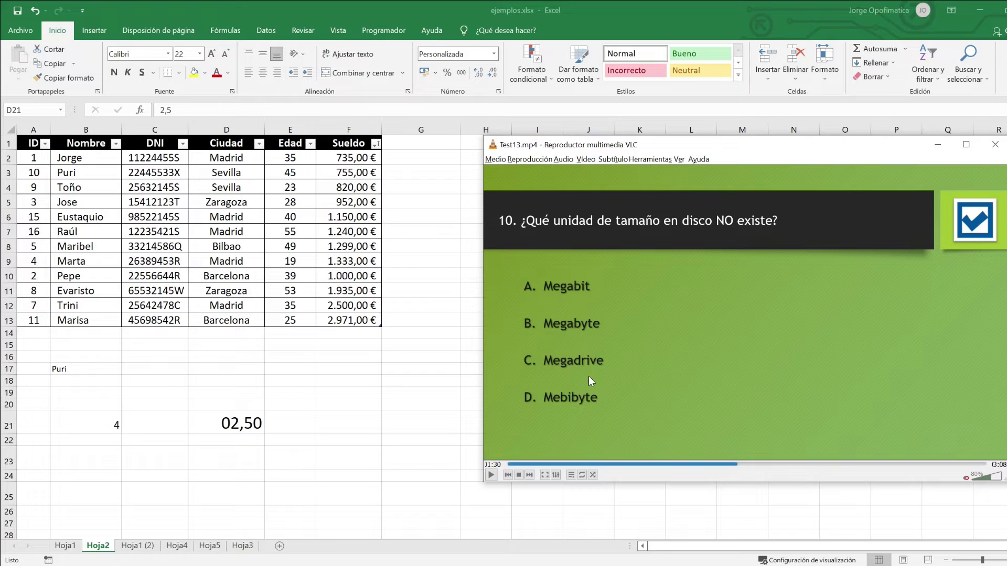
click(739, 464)
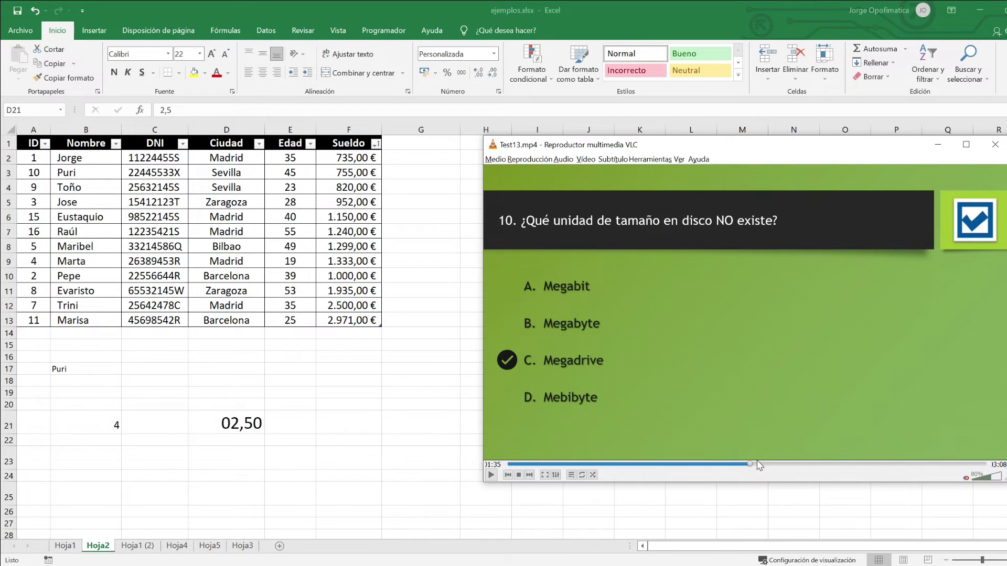
click(765, 464)
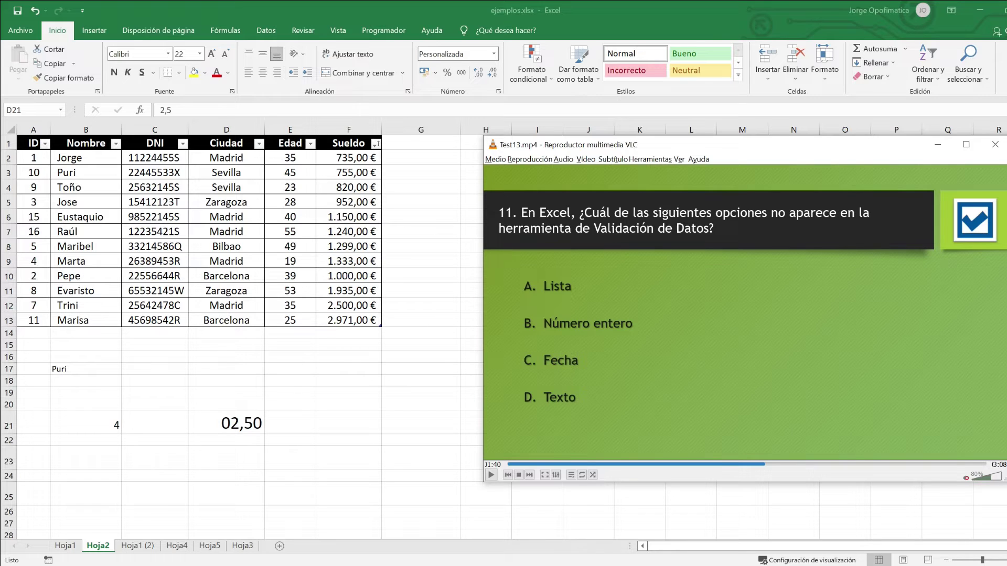
click(267, 34)
click(268, 33)
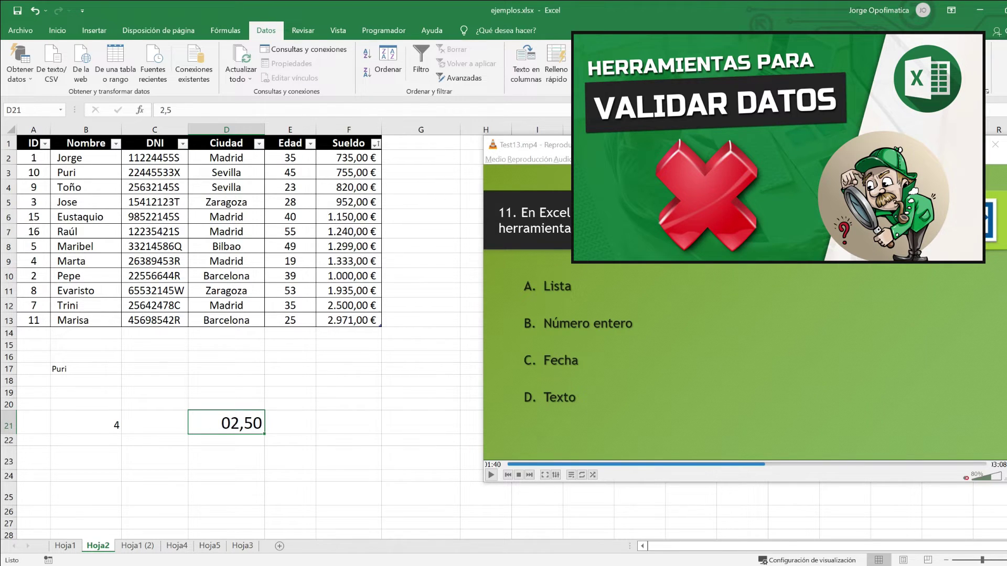
click(627, 56)
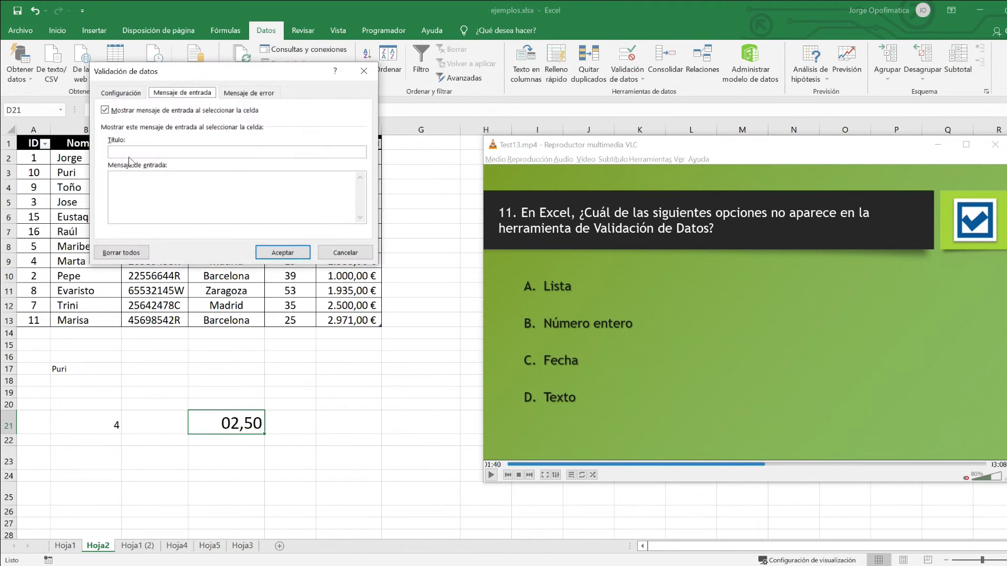
click(131, 93)
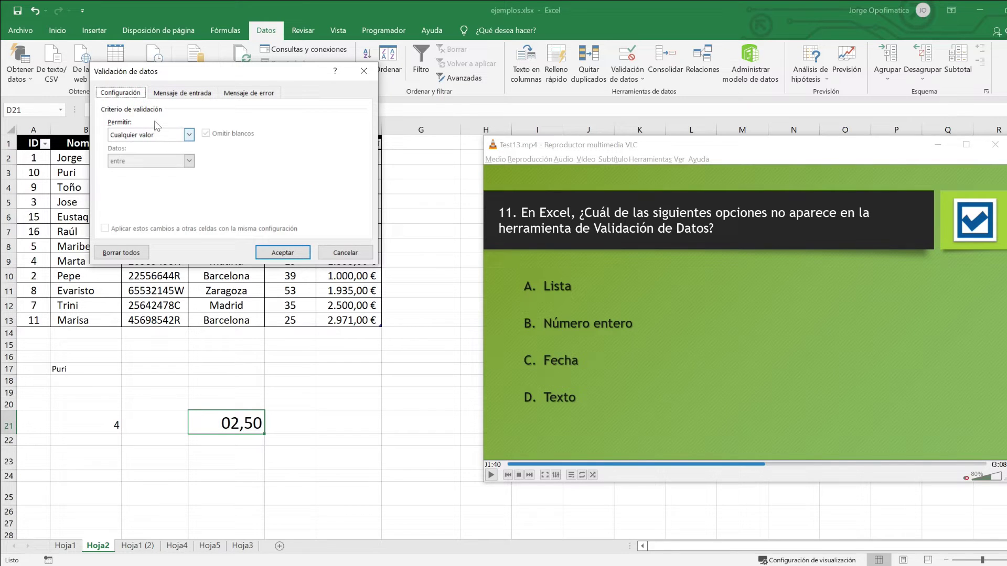
click(188, 135)
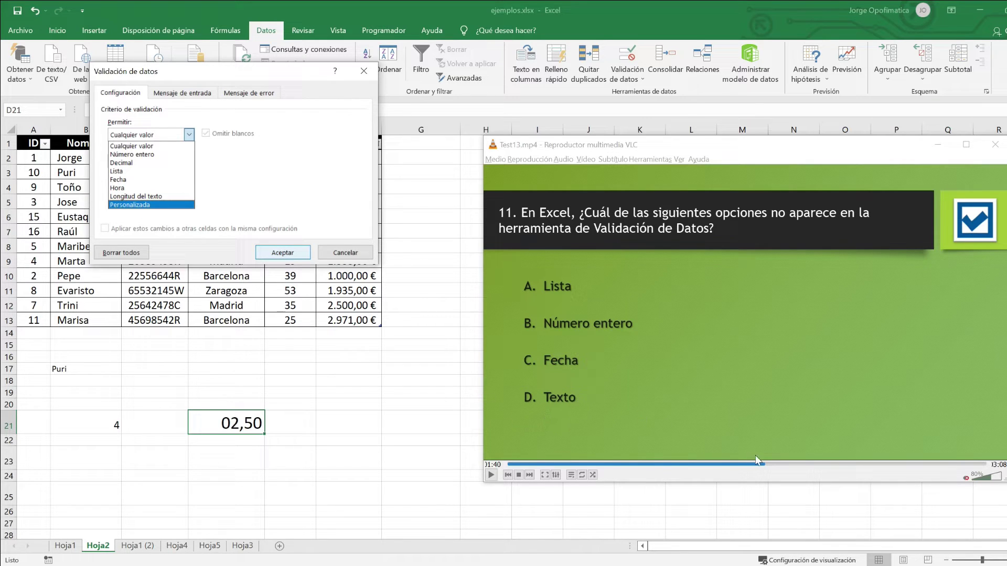
click(766, 465)
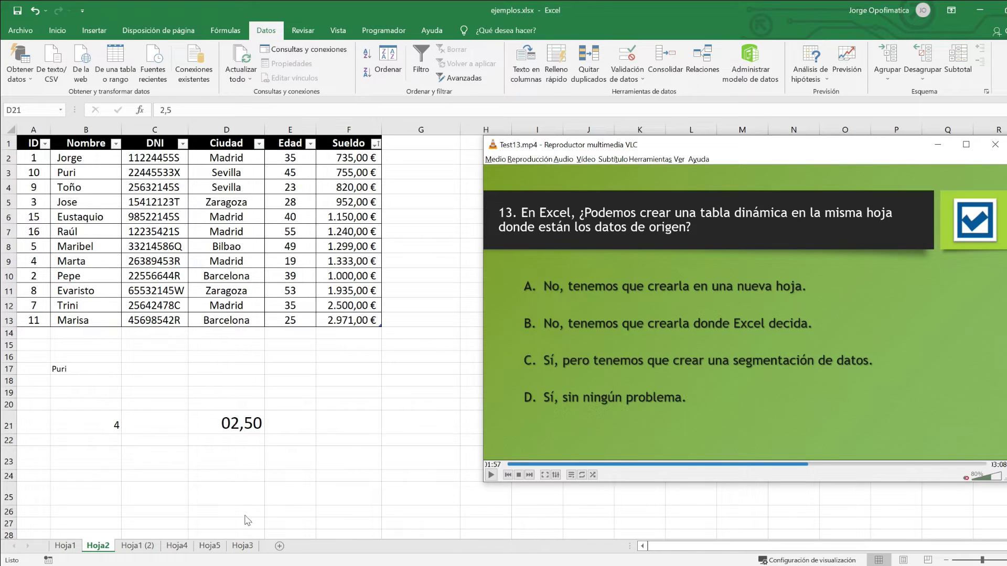
Switch to Hoja3 and delete the Venta chart
click(242, 546)
click(243, 545)
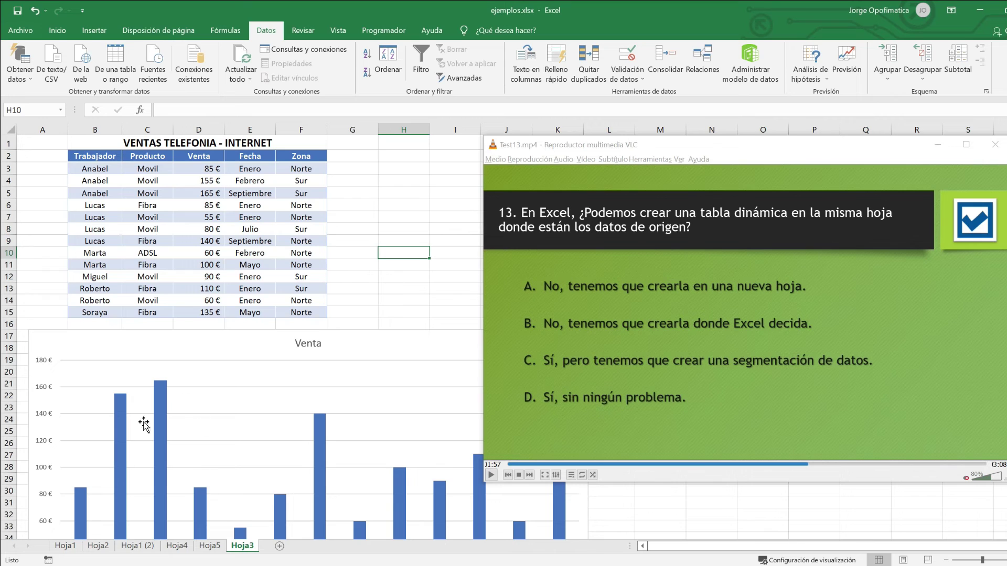
click(175, 350)
key(Delete)
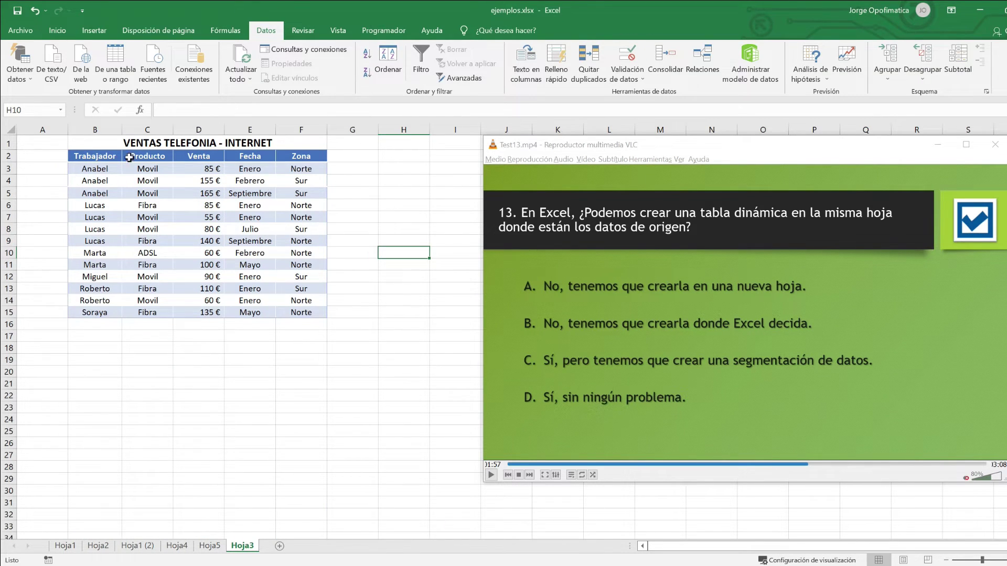
Convert the sales range B2:F15 into a formatted table
click(95, 171)
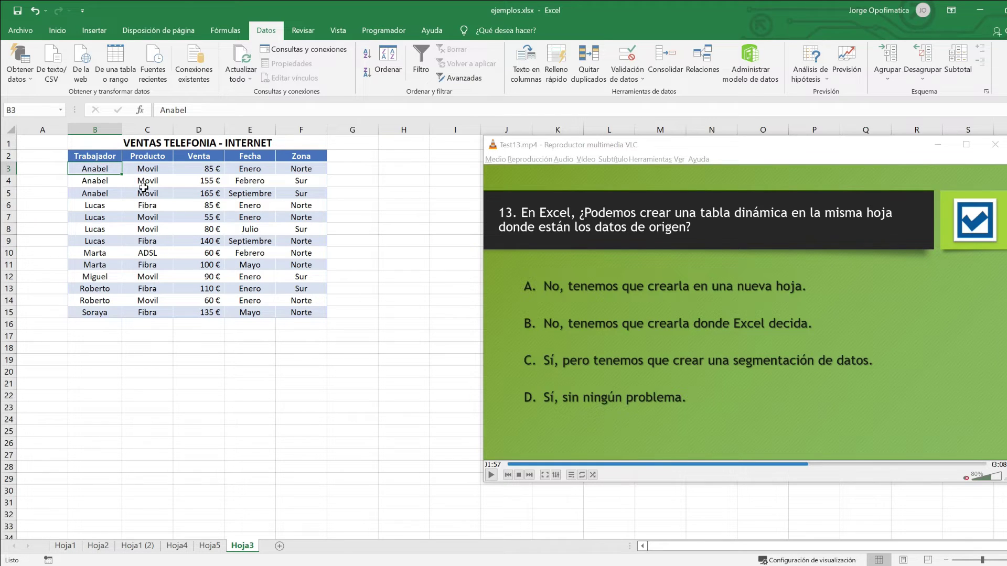
drag(95, 156, 288, 313)
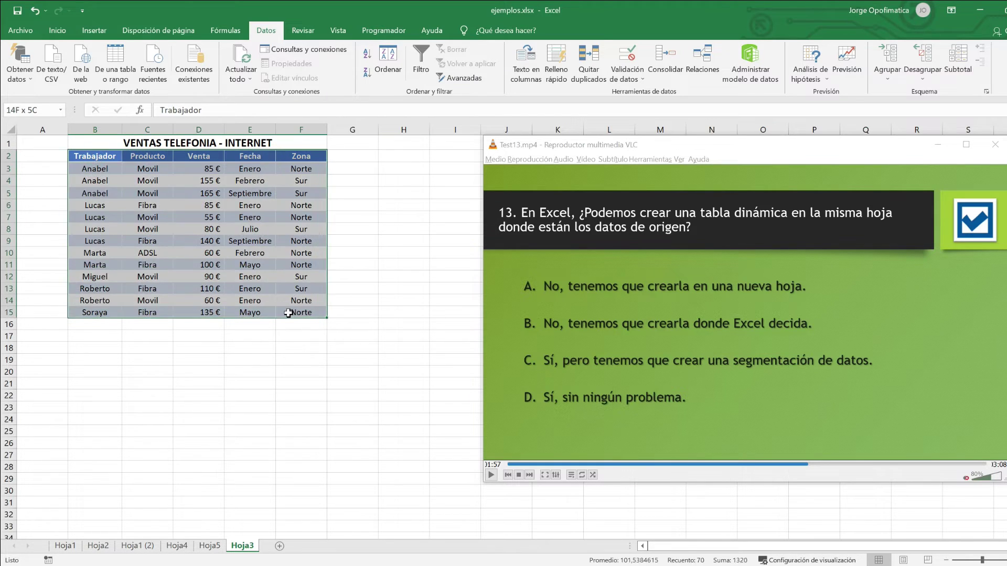
click(93, 30)
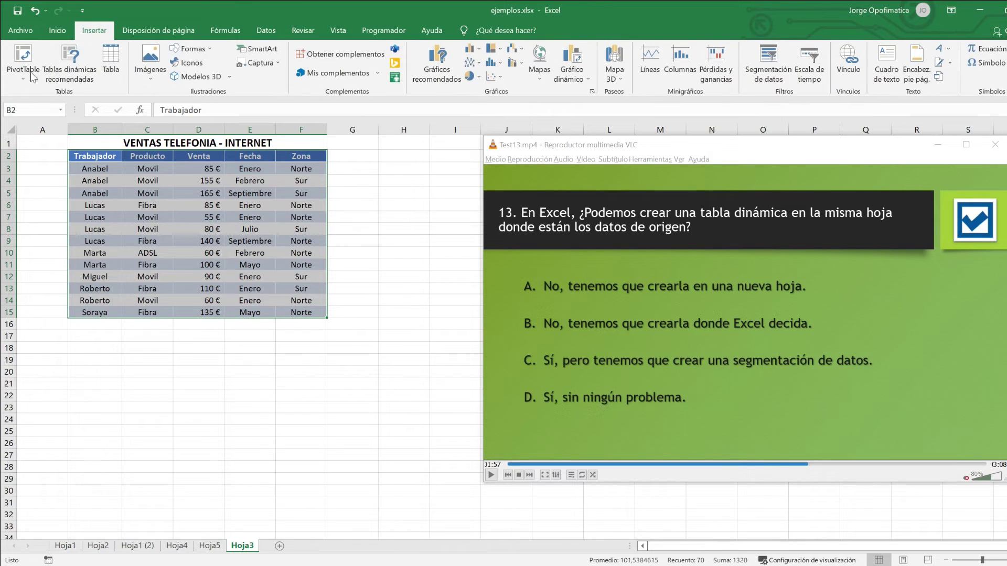
click(110, 60)
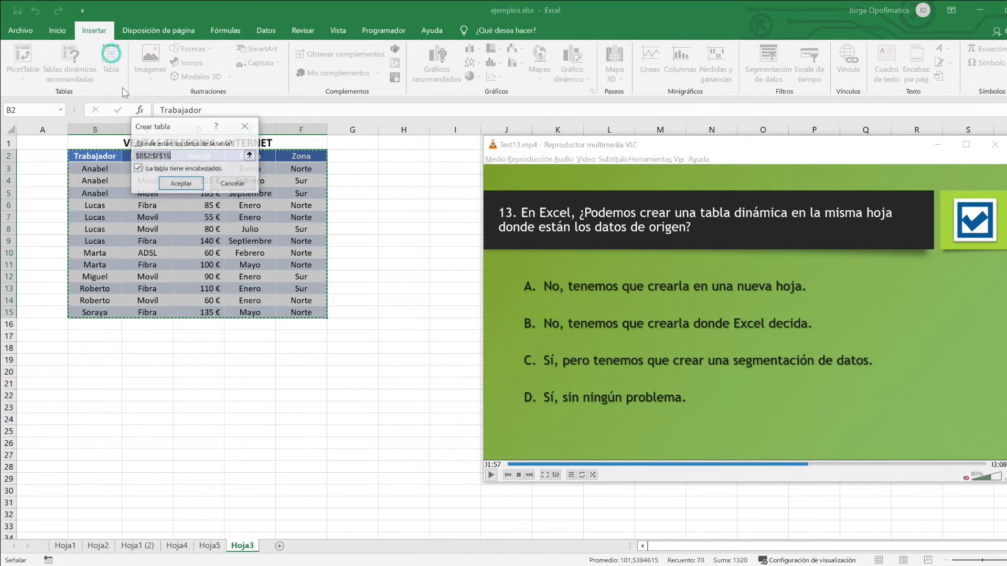
click(164, 182)
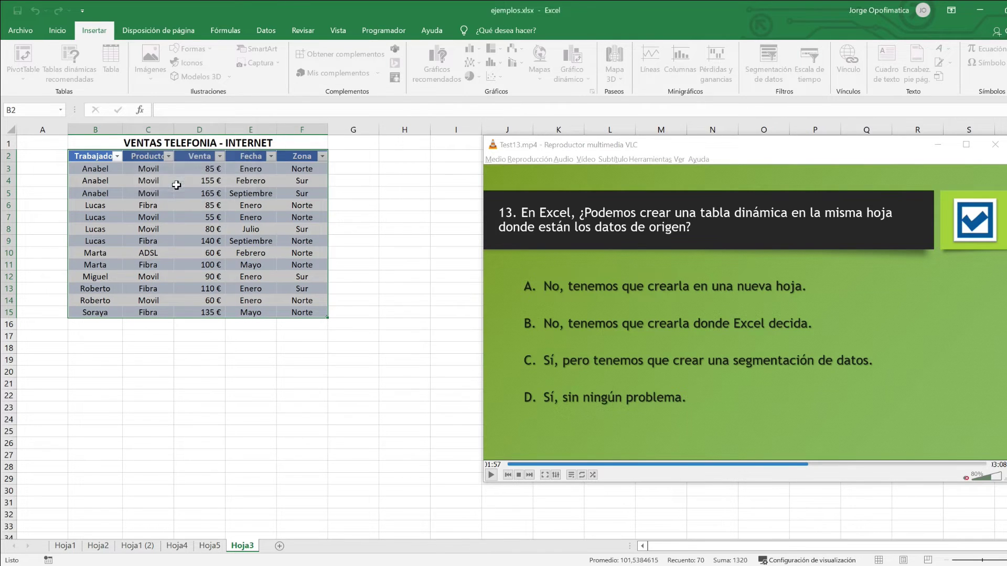
Select a single cell inside the new table, Tabla1
click(173, 229)
click(131, 239)
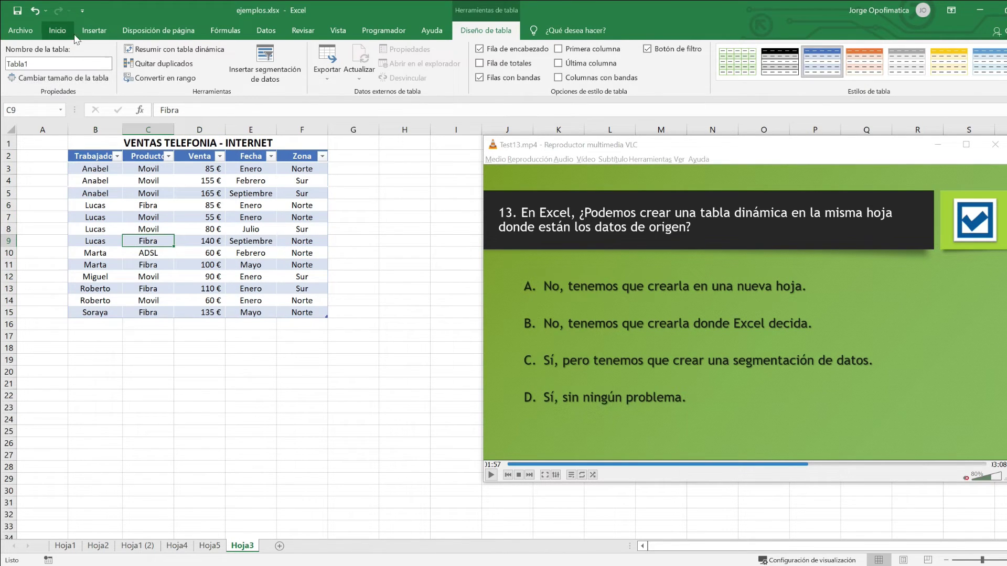
click(90, 30)
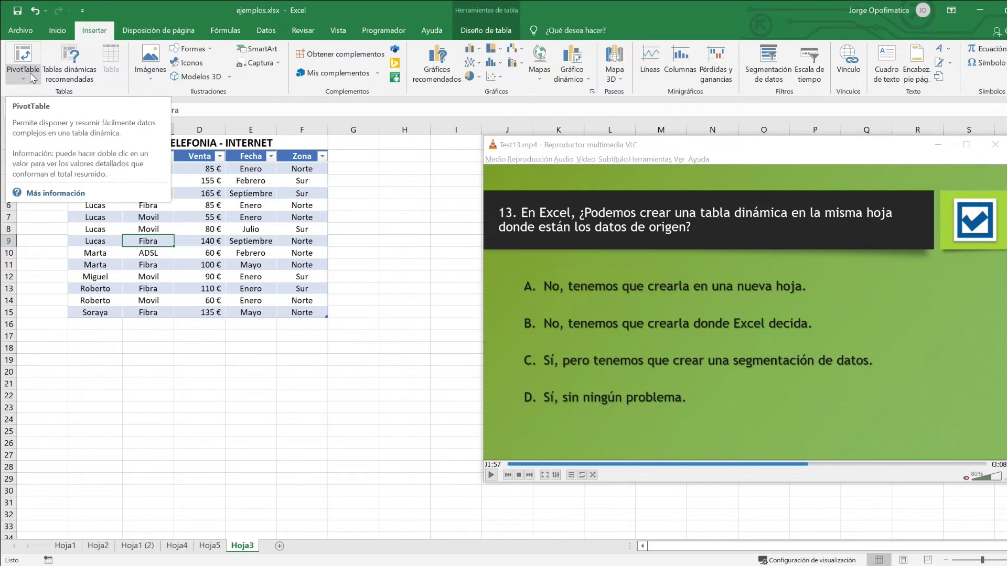
click(198, 229)
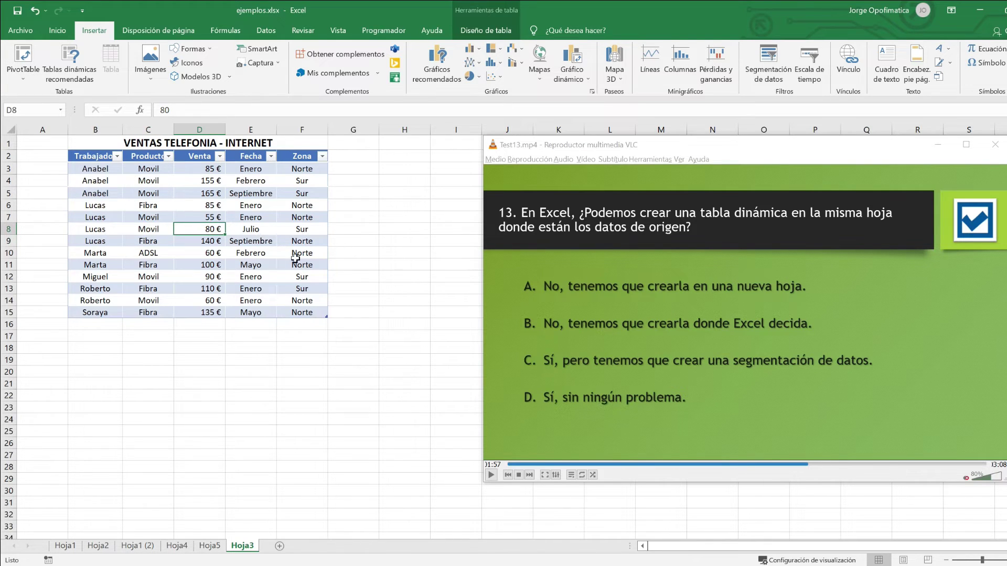
Create an empty pivot table from Tabla1 at cell B20 on the existing sheet
click(25, 57)
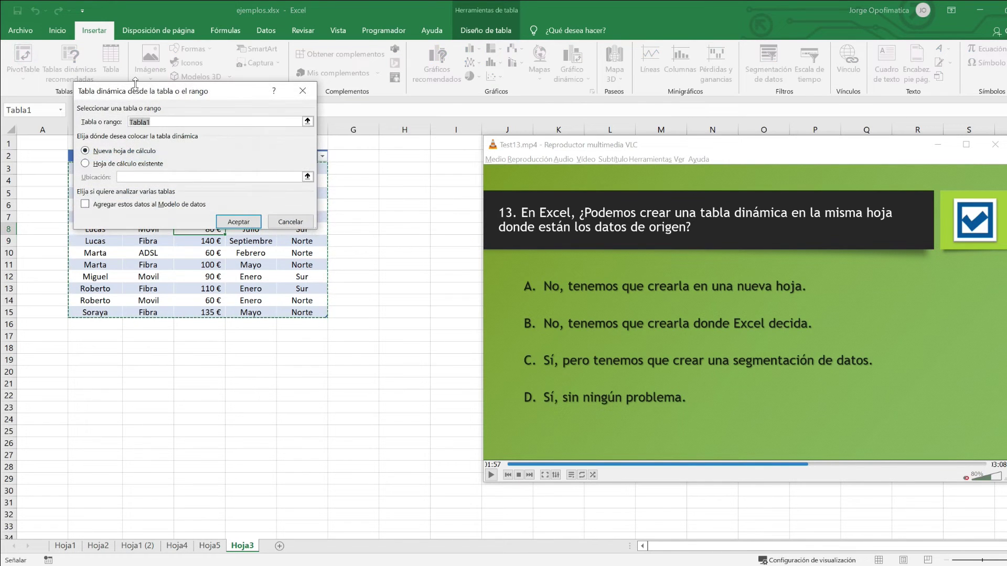
drag(289, 105, 293, 105)
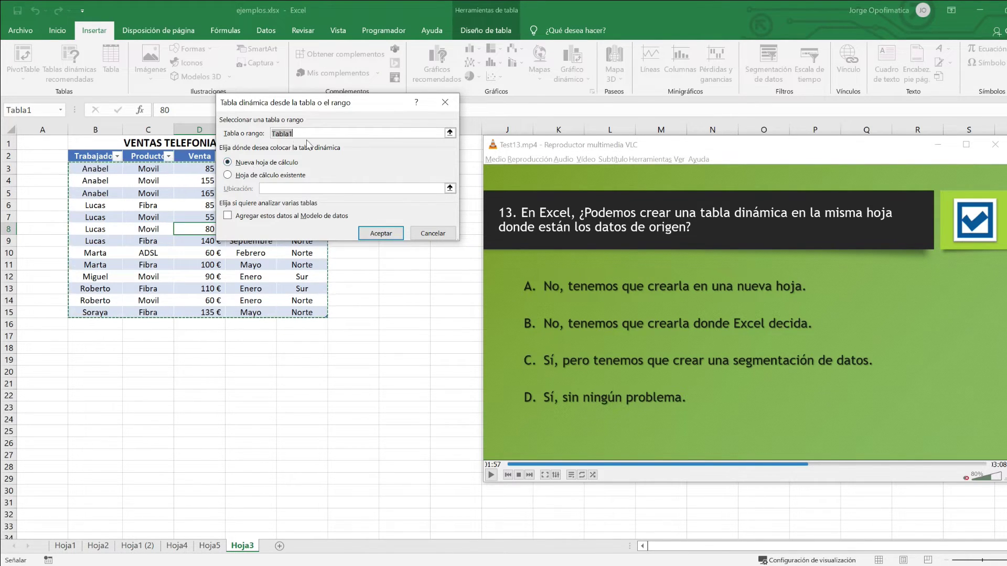
click(241, 164)
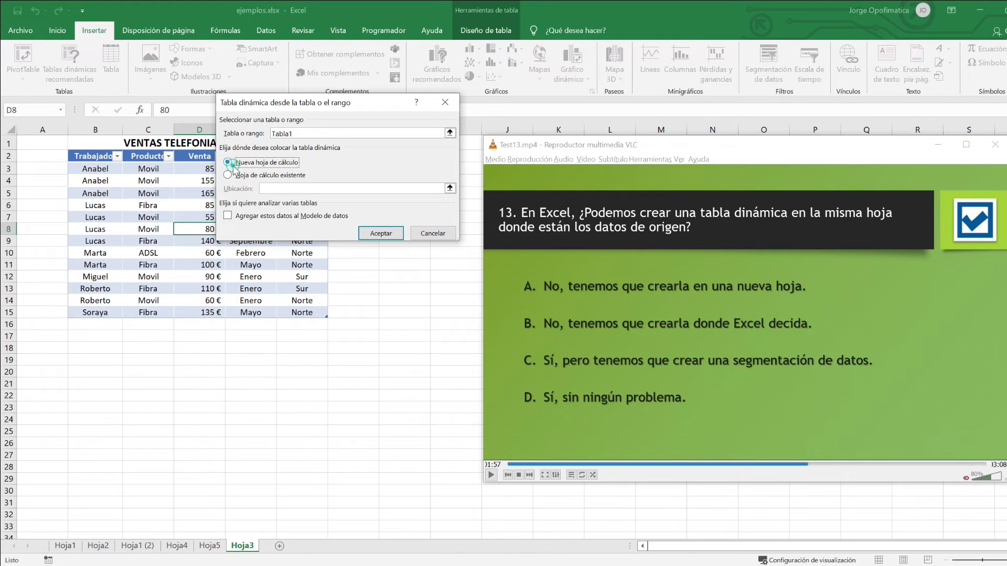
click(268, 175)
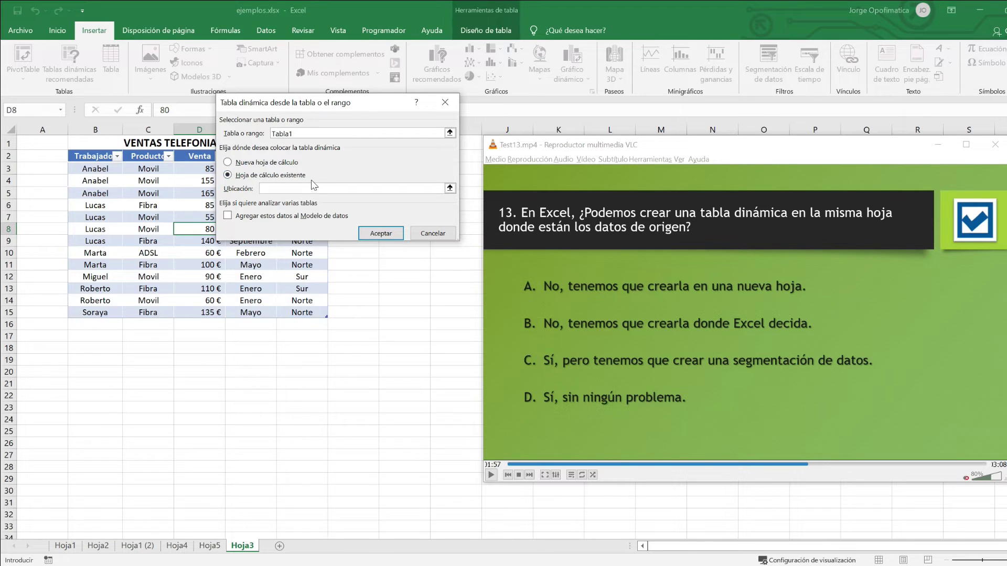
click(97, 371)
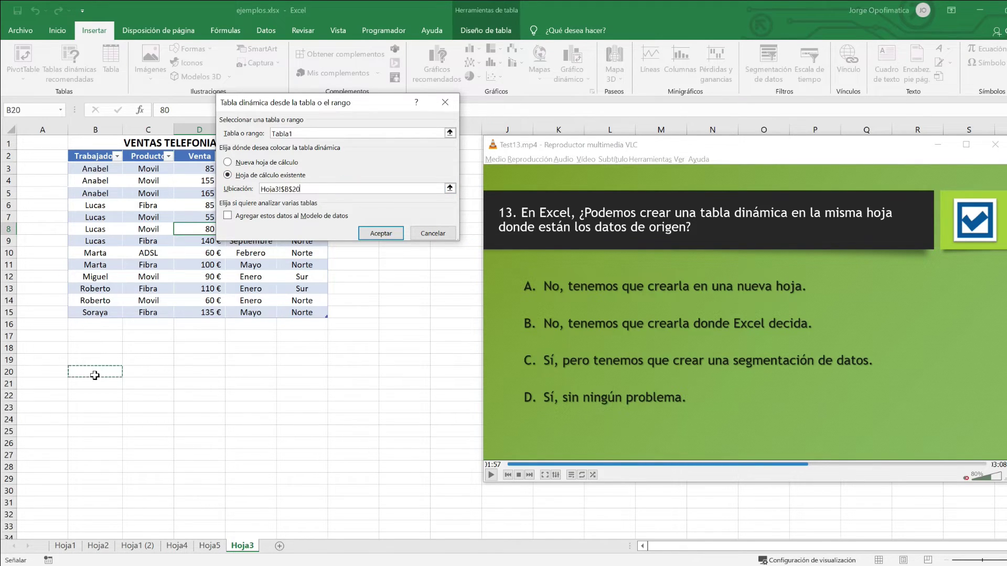
click(381, 233)
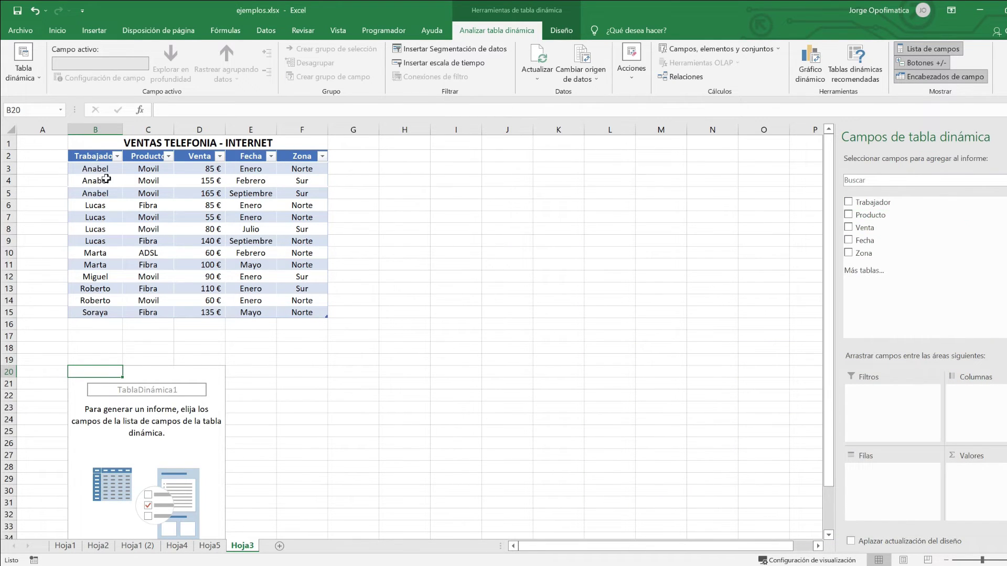
Sum Venta by Trabajador in the pivot table and format the sums as euro accounting (1.320,00 €)
drag(873, 203, 885, 474)
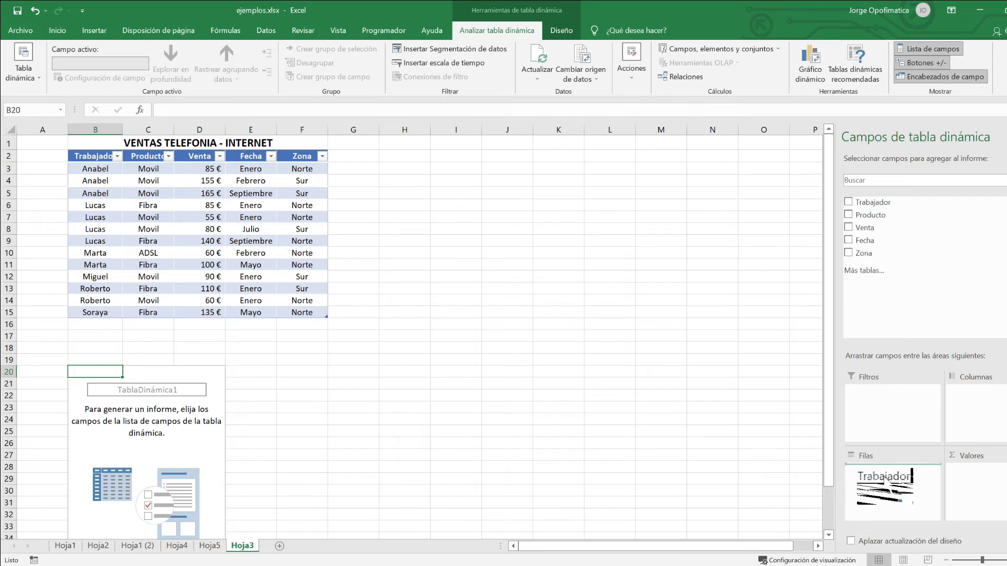
drag(864, 228, 975, 472)
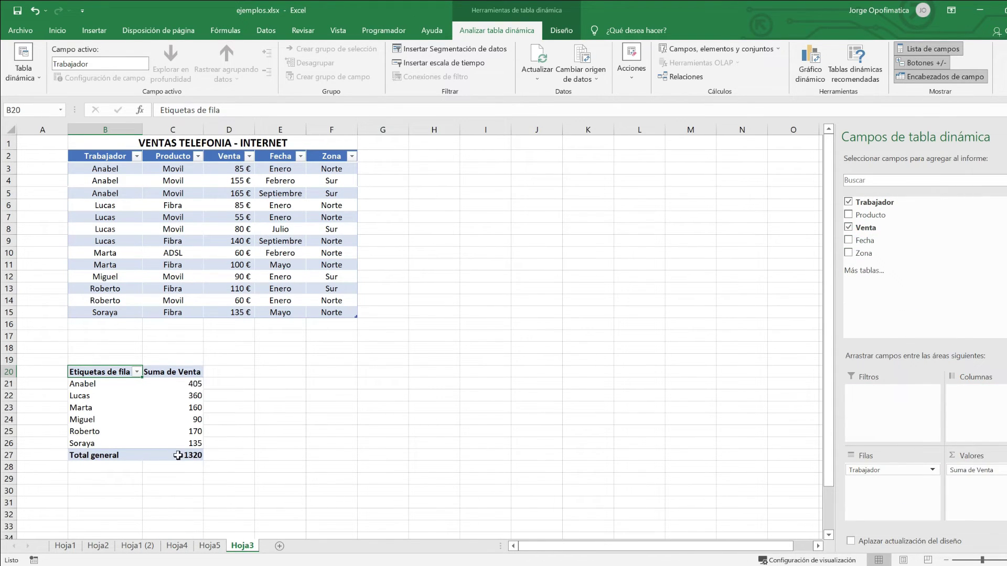
drag(178, 455, 185, 380)
click(58, 31)
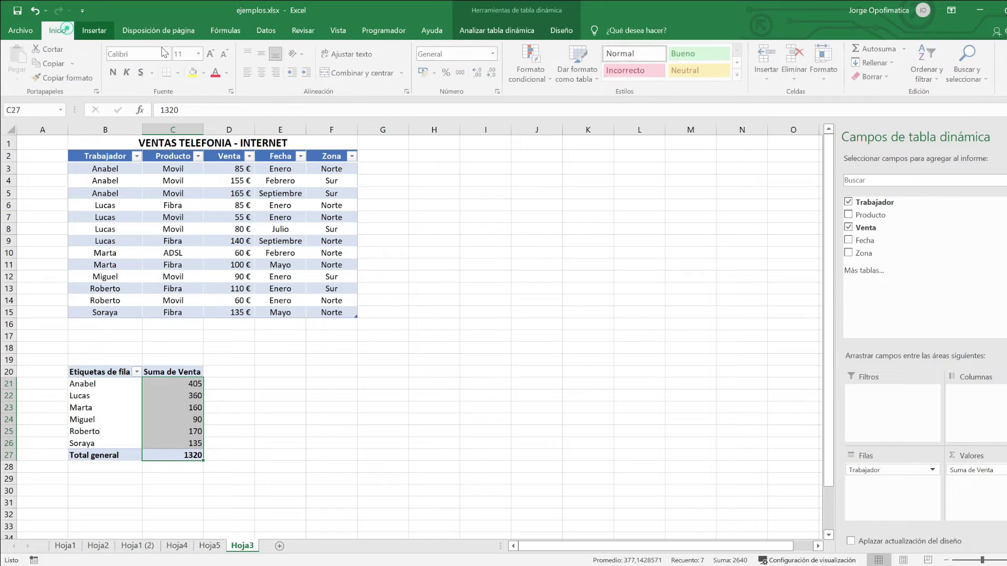
click(425, 73)
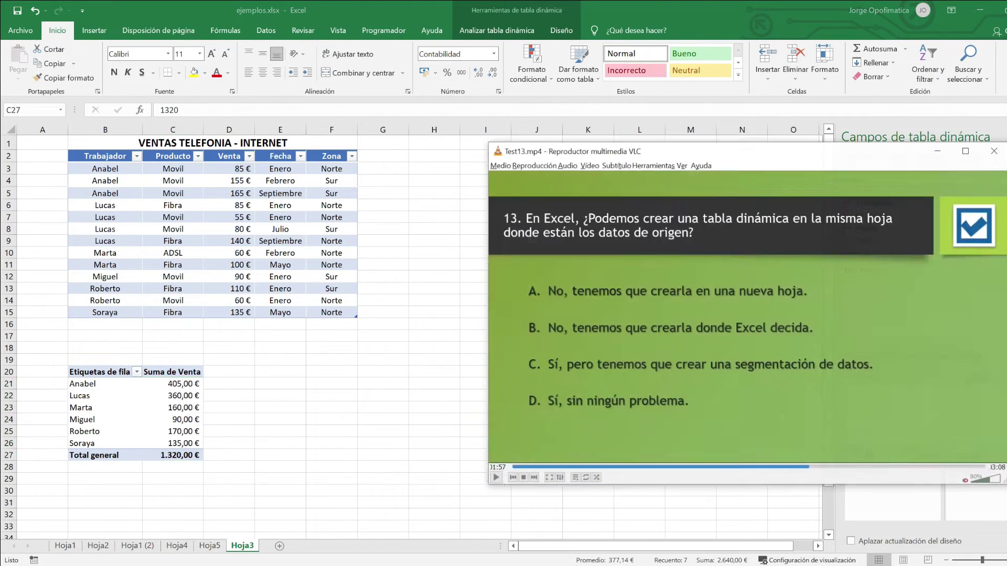
key(alt+Tab)
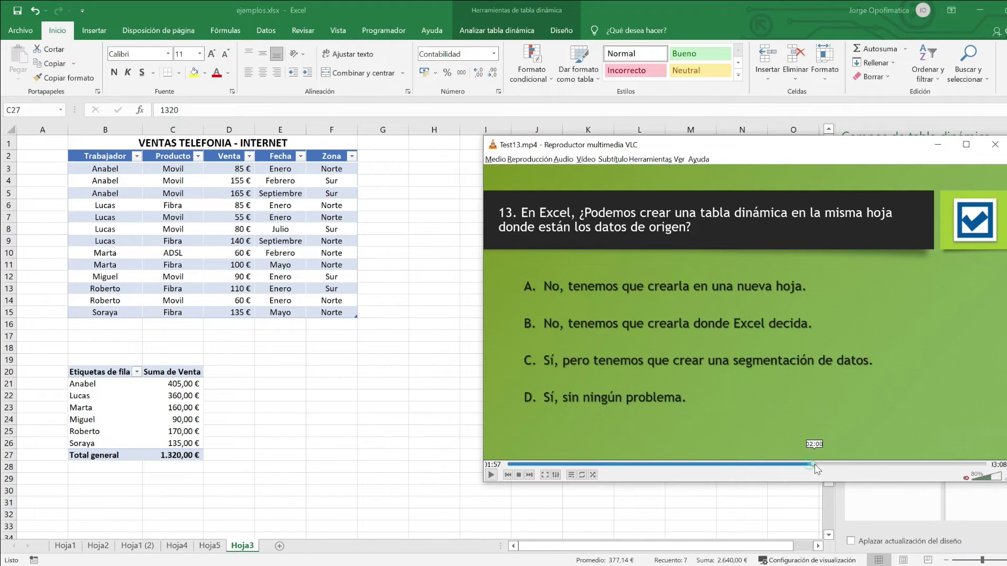
Skip the quiz video ahead past question 14 to question 15
drag(813, 464, 835, 464)
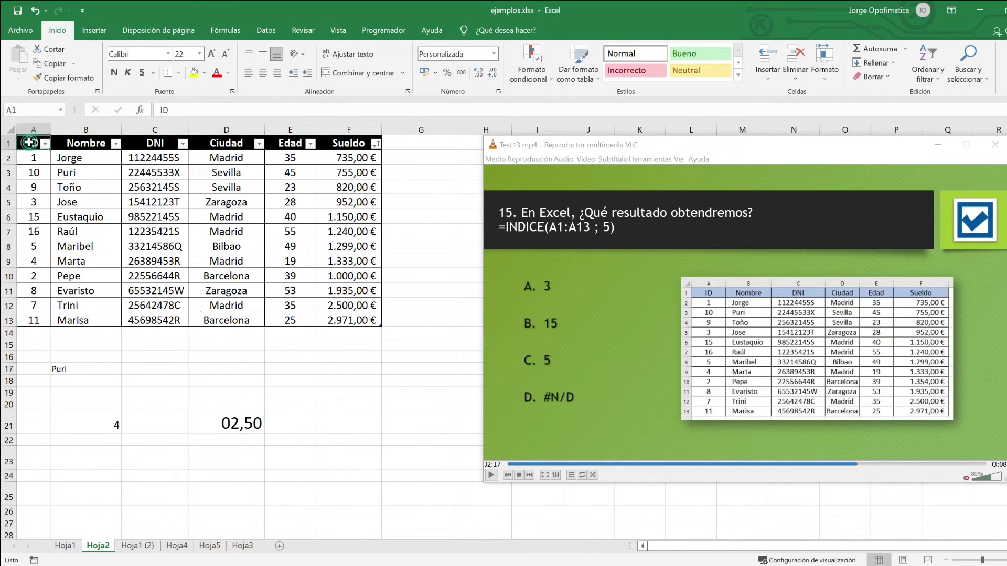
In C21, enter =INDICE over the ID column A1:A13 with row 5, returning 3
drag(33, 144, 34, 317)
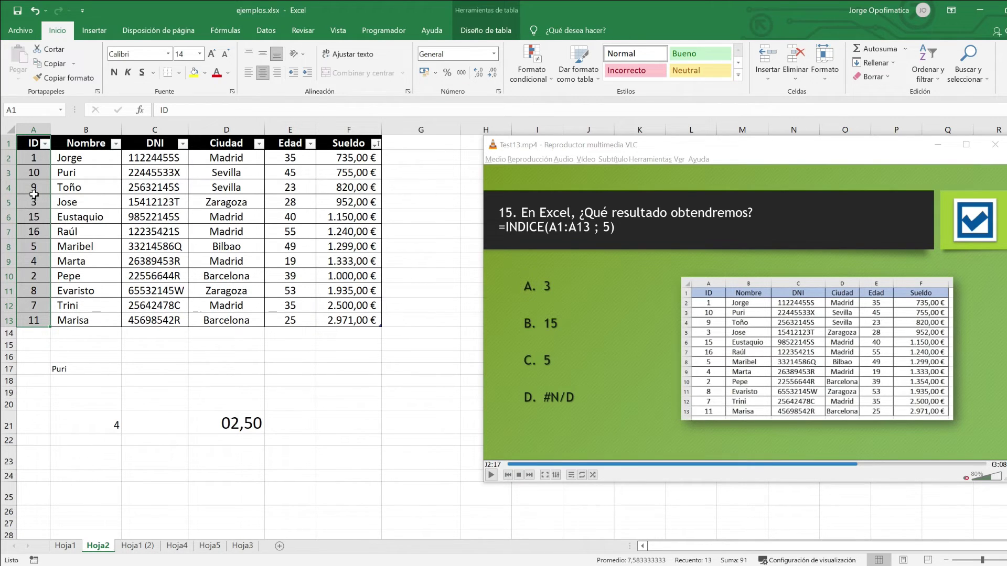
click(854, 445)
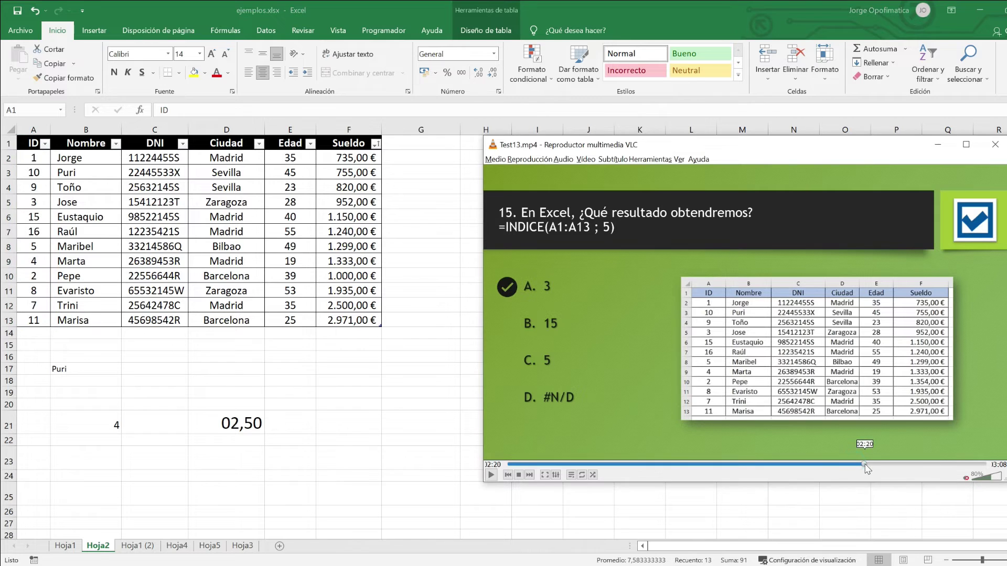
click(155, 422)
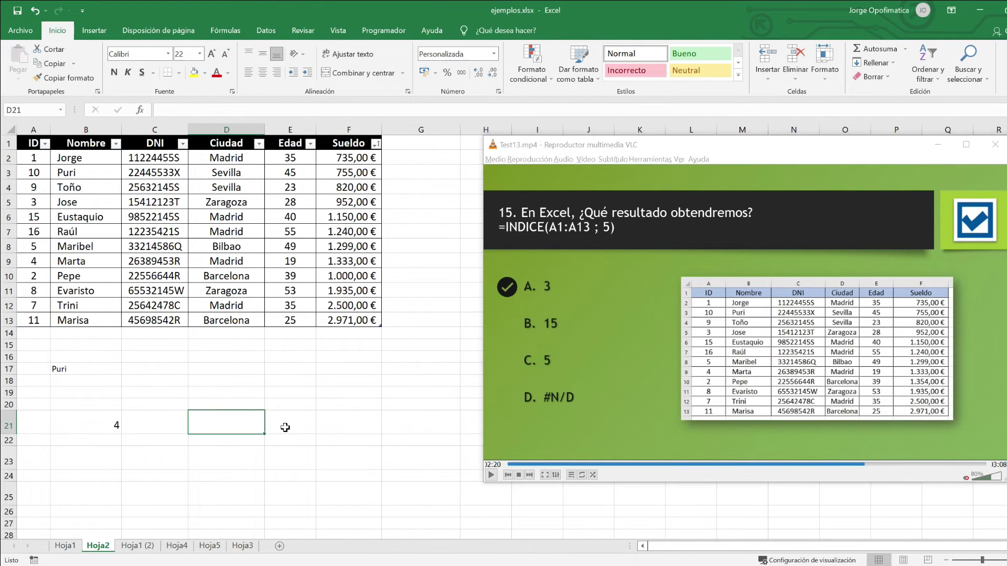
text(=)
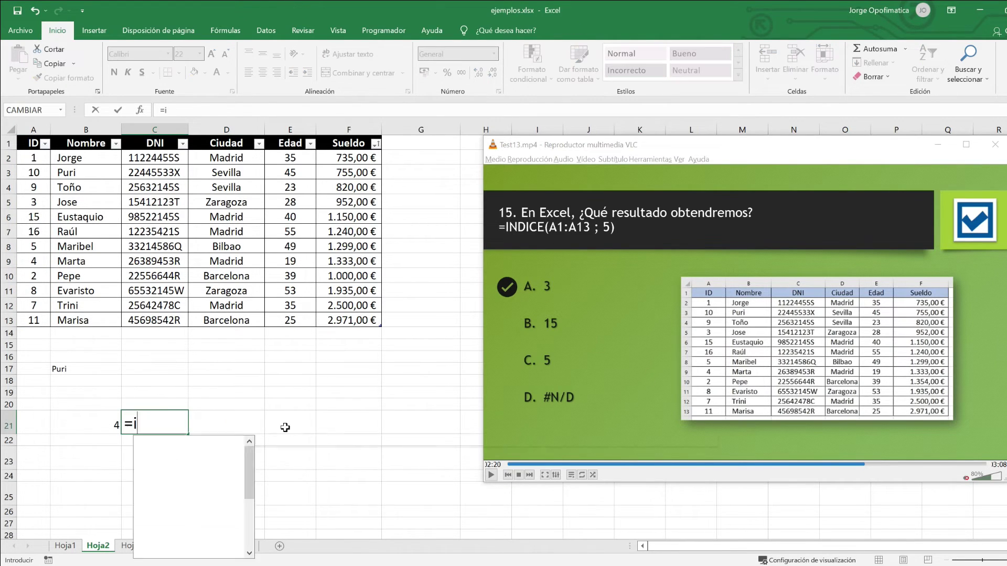
text(indice)
key(Tab)
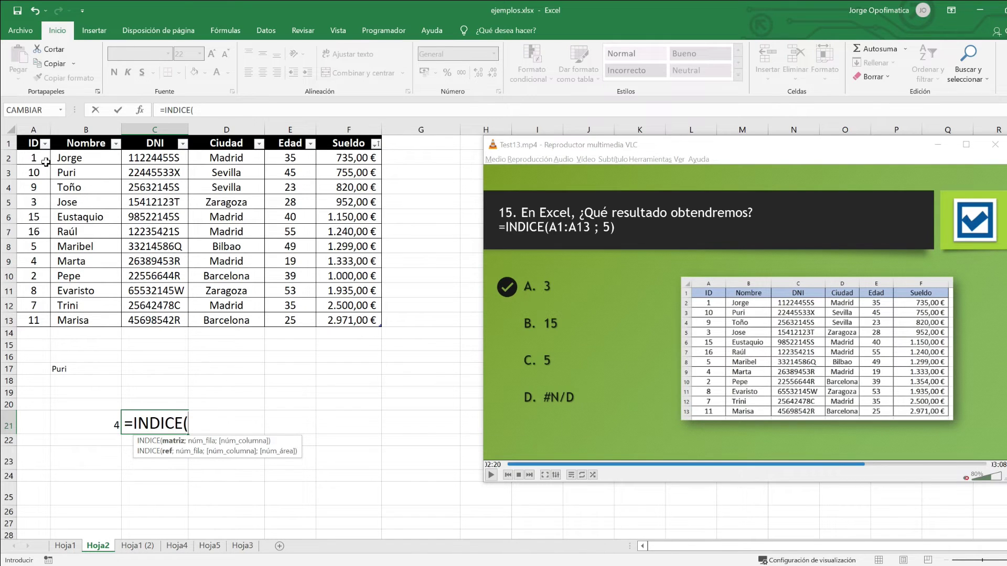
drag(32, 143, 27, 321)
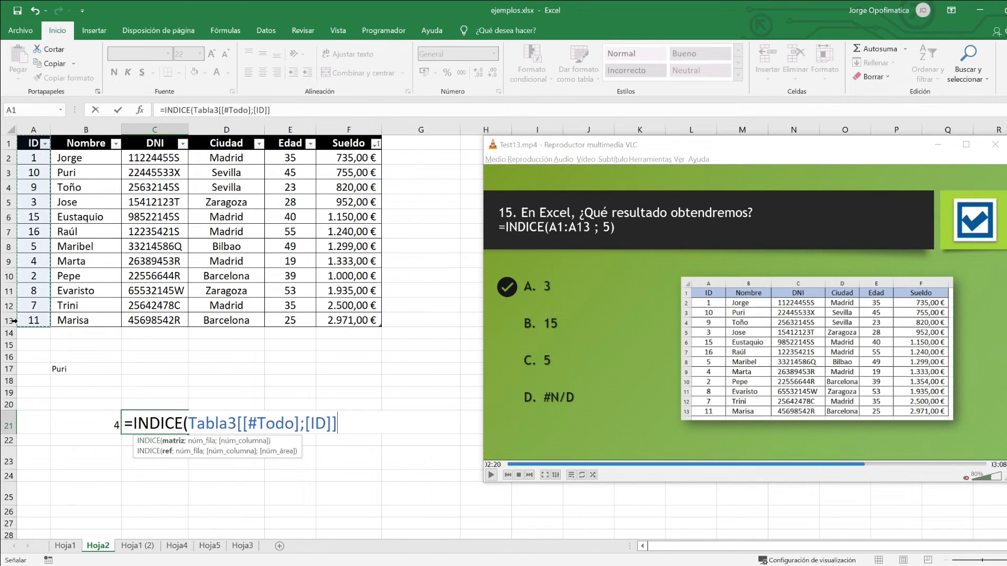
text(;)
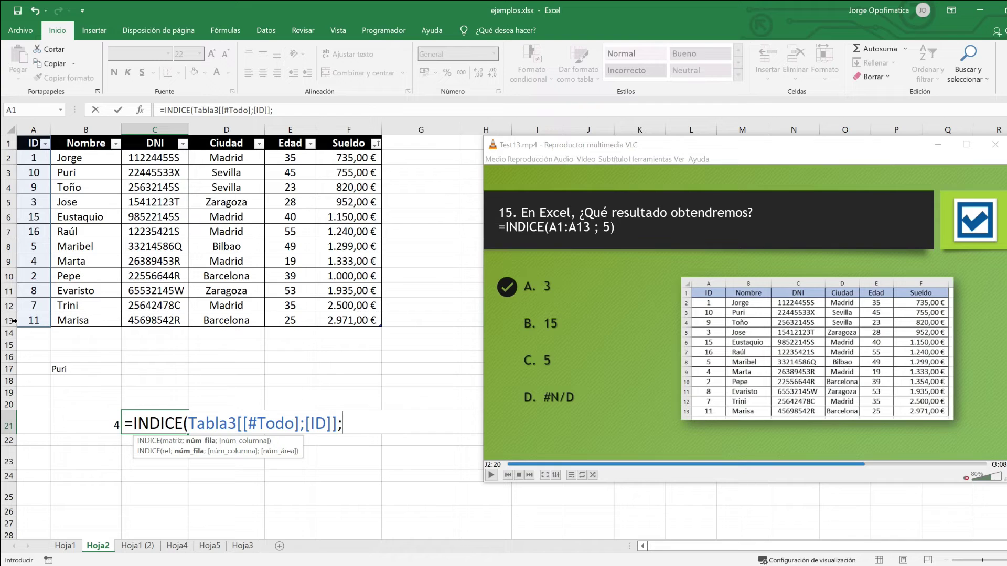
text(5)
key(ctrl+Return)
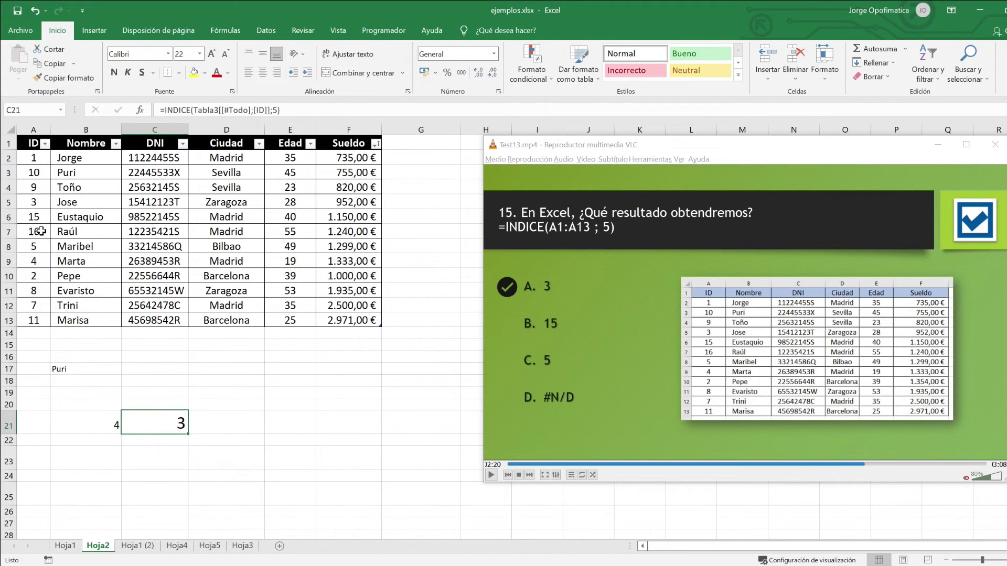
click(877, 464)
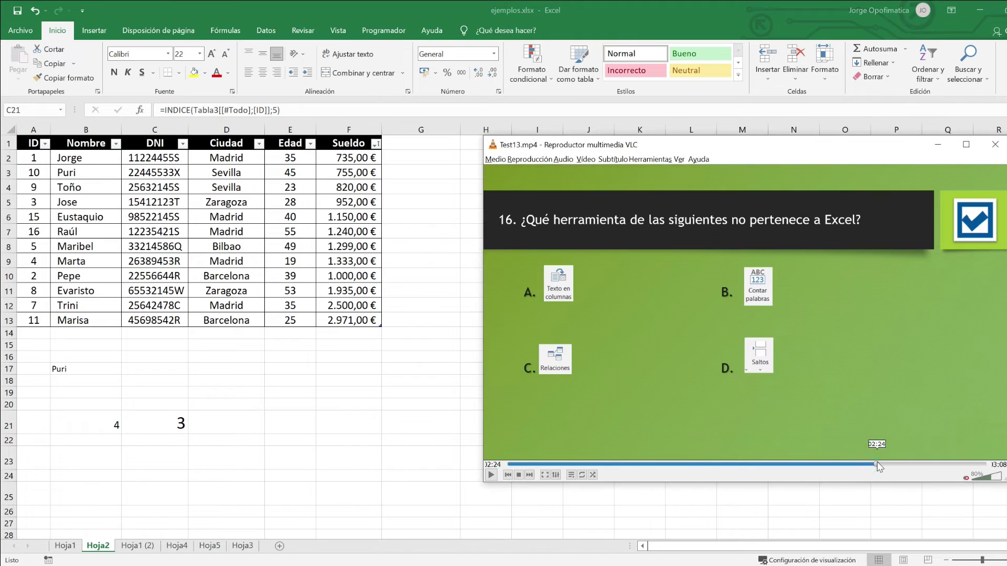
Look for Relaciones on Datos and Saltos on Disposición de página, then skip the video ahead
key(alt+Tab)
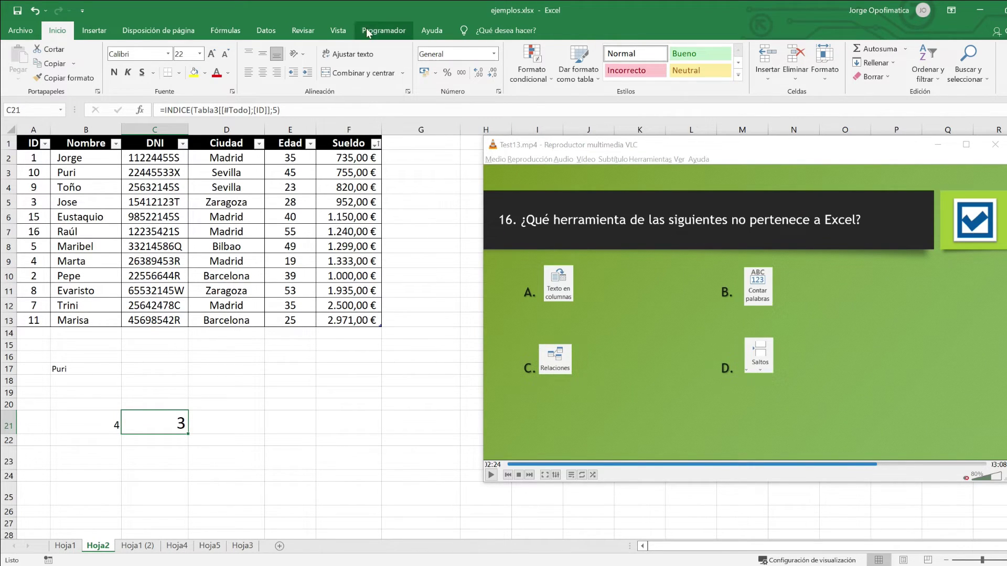
click(266, 31)
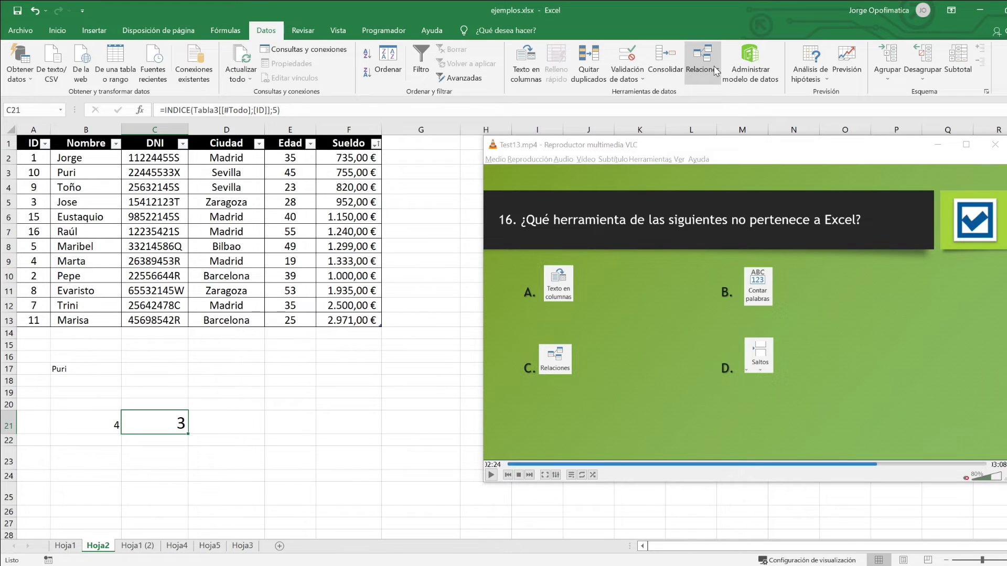
click(148, 31)
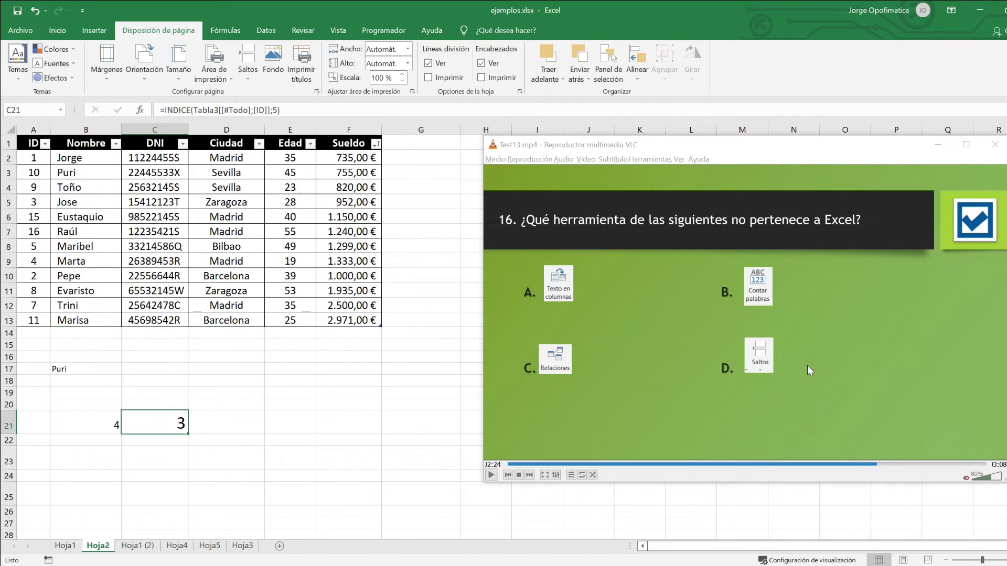
drag(879, 464, 894, 465)
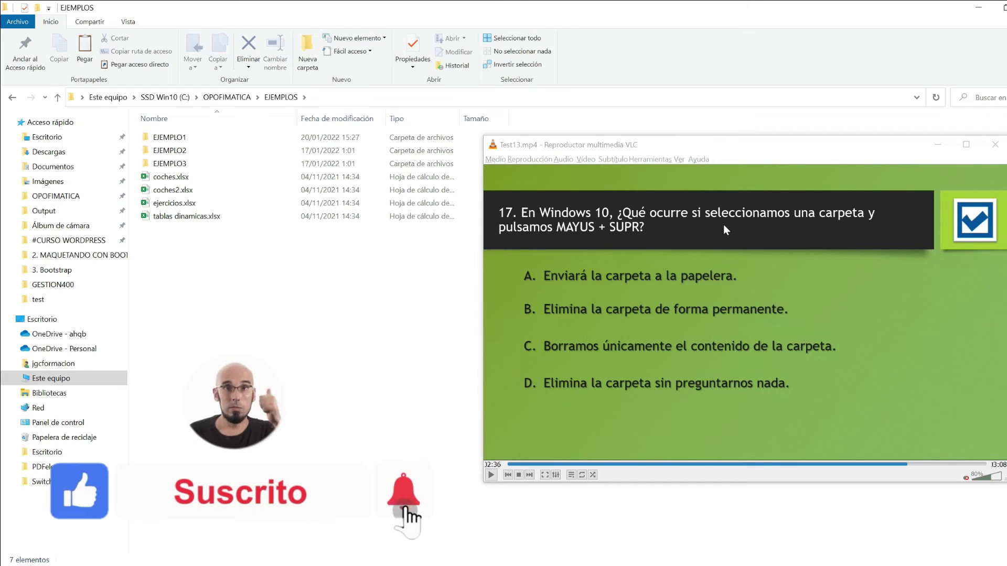
Select the EJEMPLO3 folder in EJEMPLOS and advance the video to reveal answer B
click(170, 164)
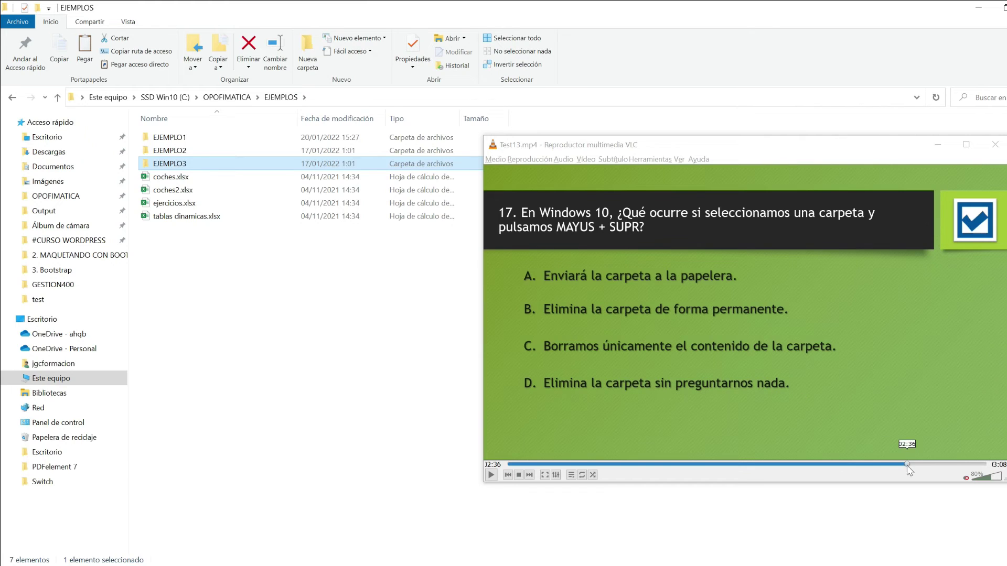
click(908, 465)
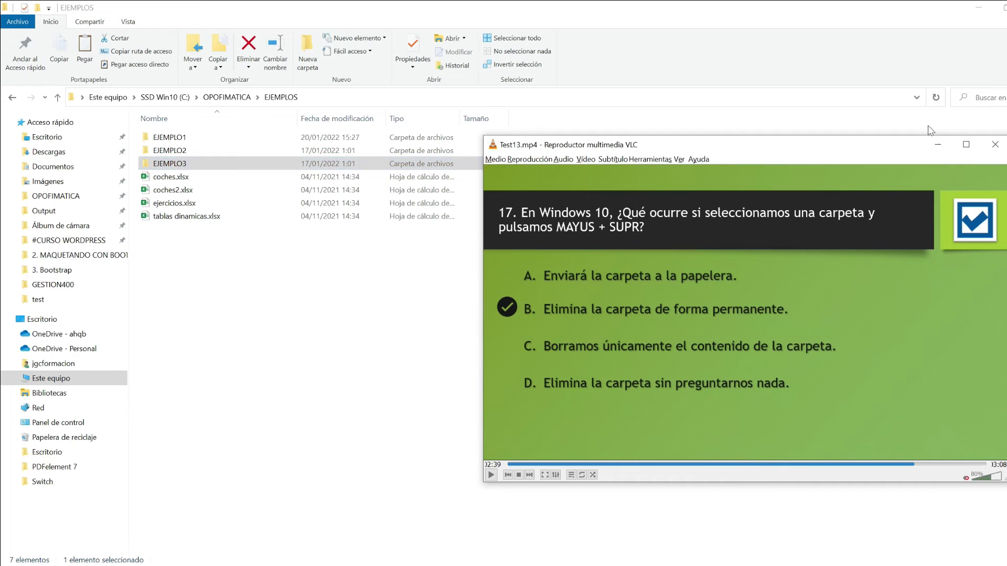
click(183, 164)
Permanently delete the EJEMPLO3 folder with Shift+Delete, confirming with Sí
click(178, 162)
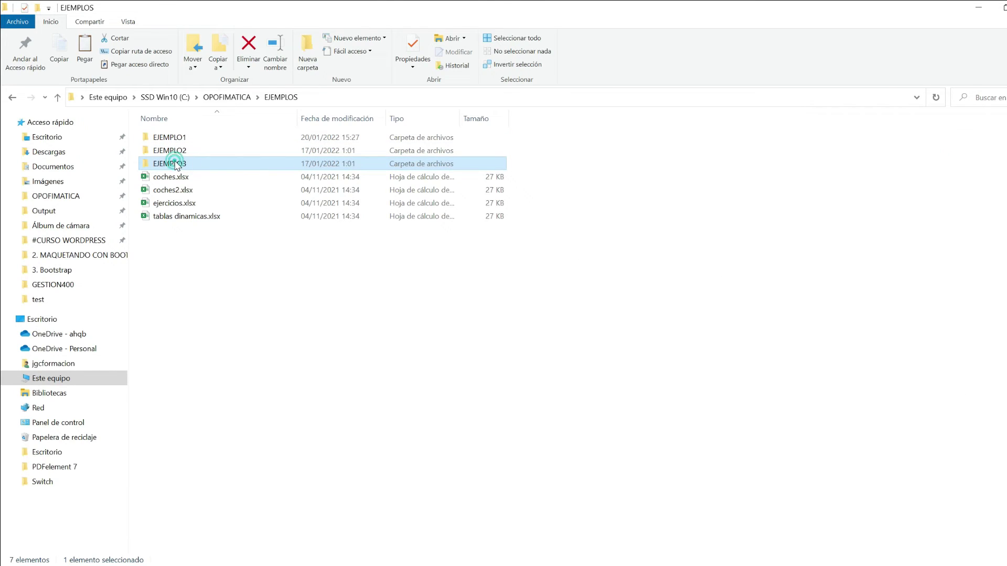
click(218, 251)
click(181, 165)
key(shift+Delete)
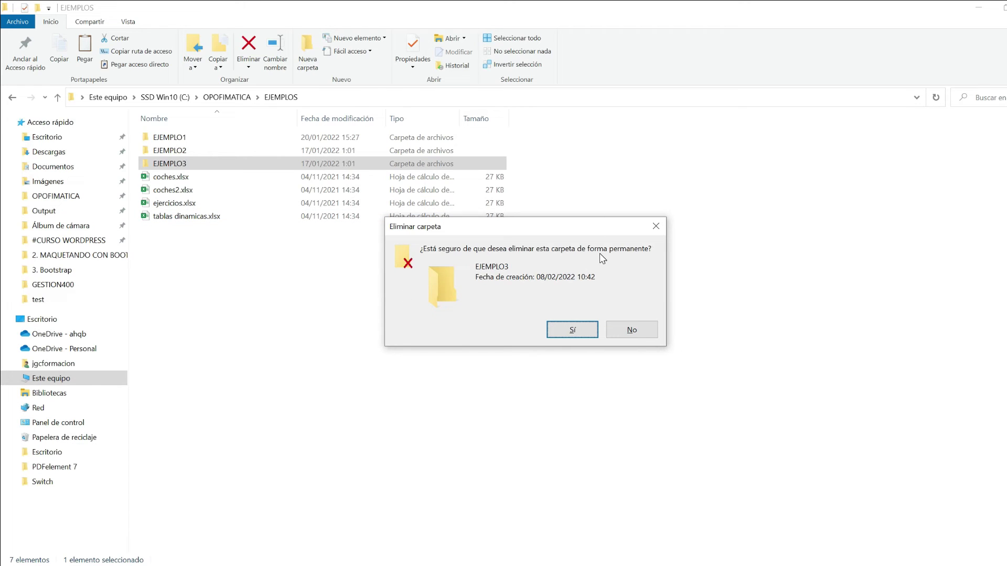
click(586, 330)
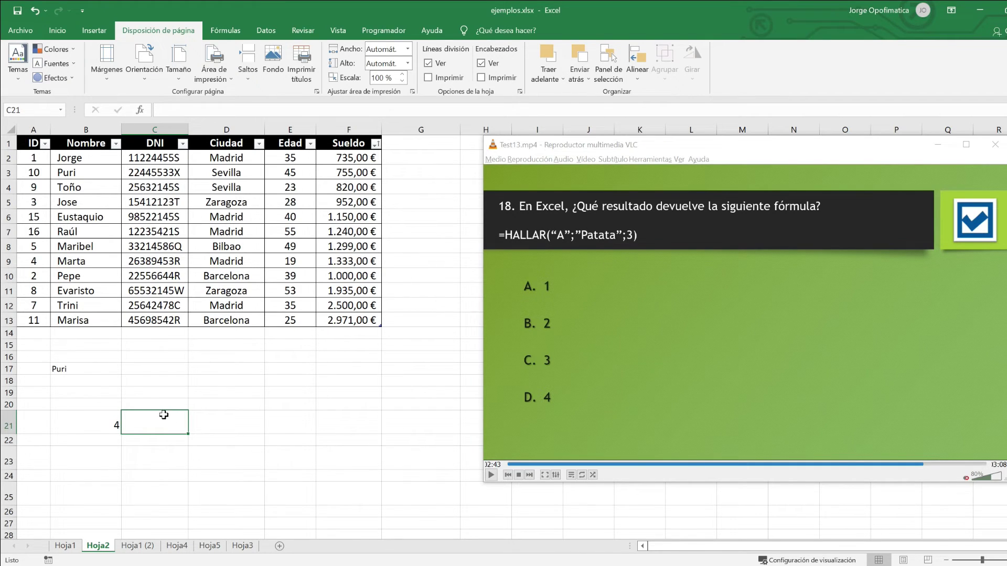
Enter =HALLAR("A";"Patata") in C21 and highlight the searched A and the letters of Patata
text(=)
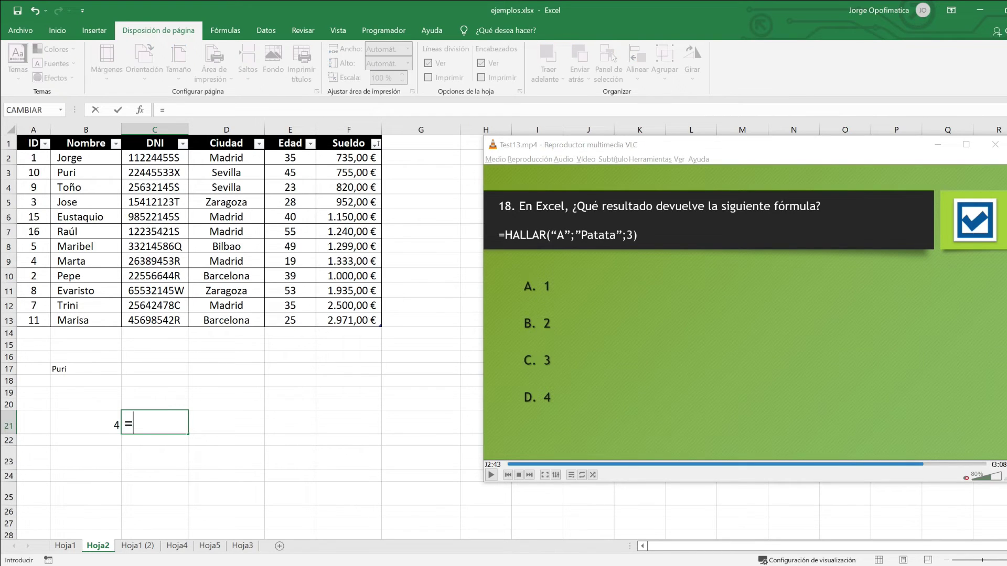
text(HAL)
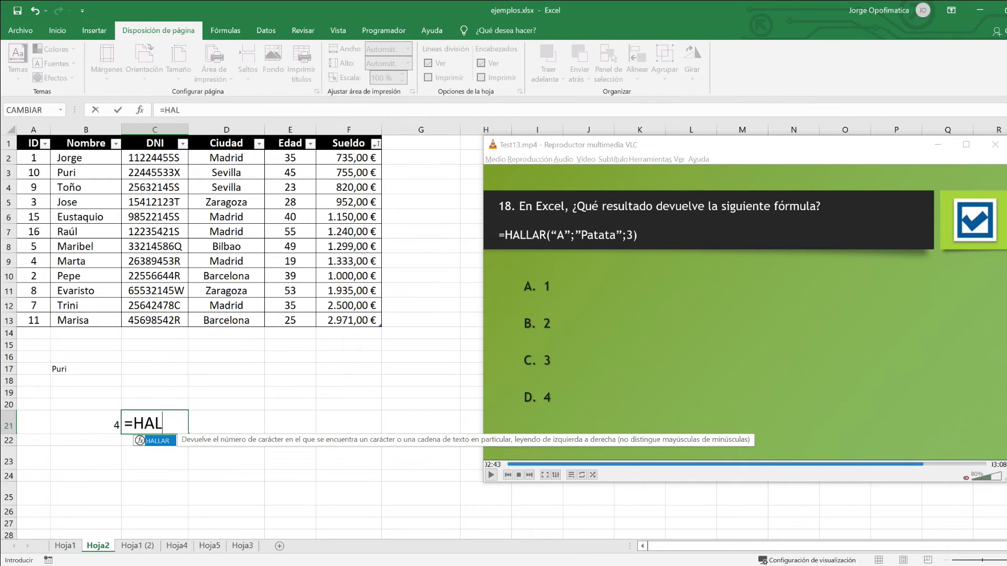
text(LAR()
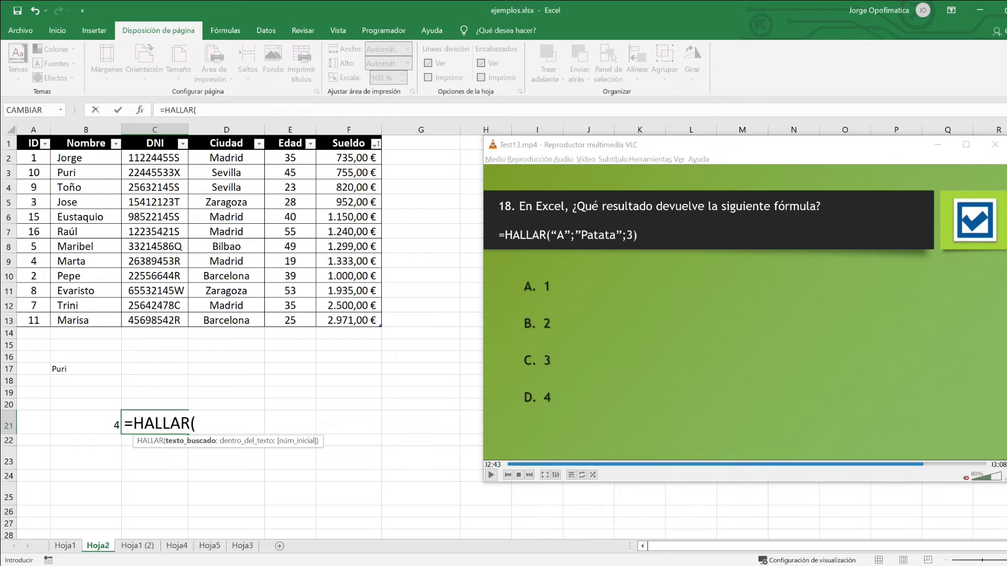
text("a)
key(BackSpace)
text(A")
text(;")
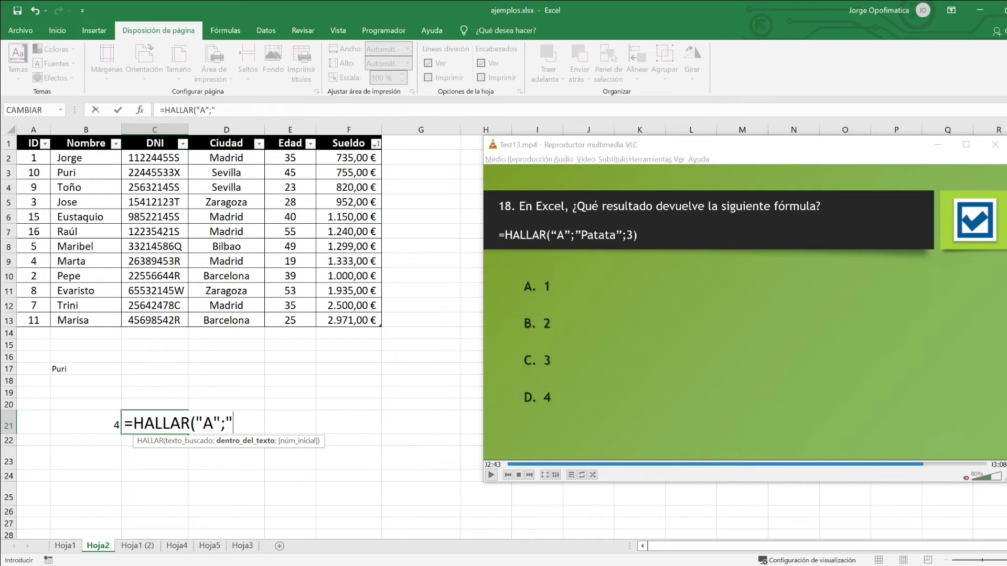
text(Patata)
text(")
text())
double_click(208, 423)
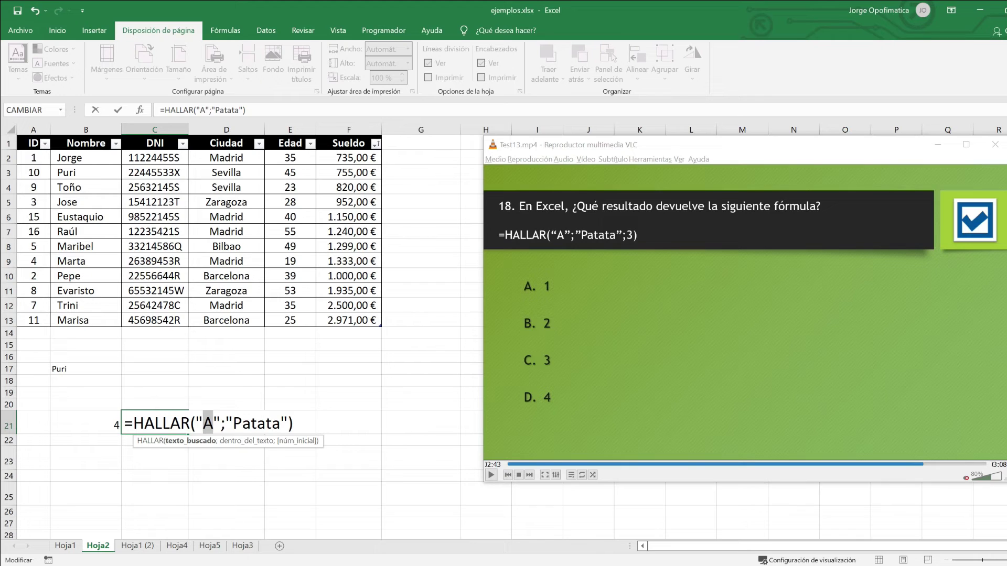
drag(233, 423, 242, 423)
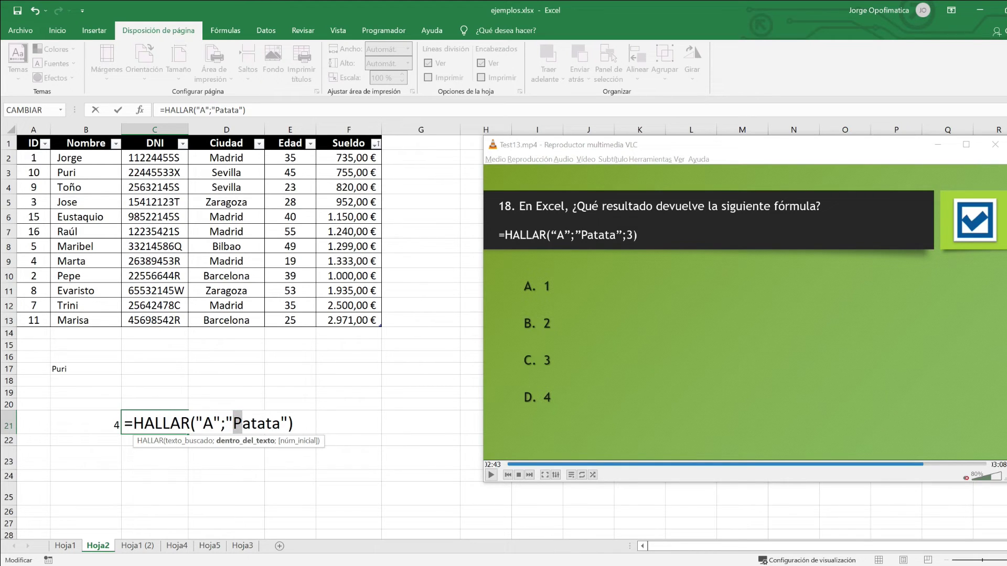
drag(242, 423, 251, 423)
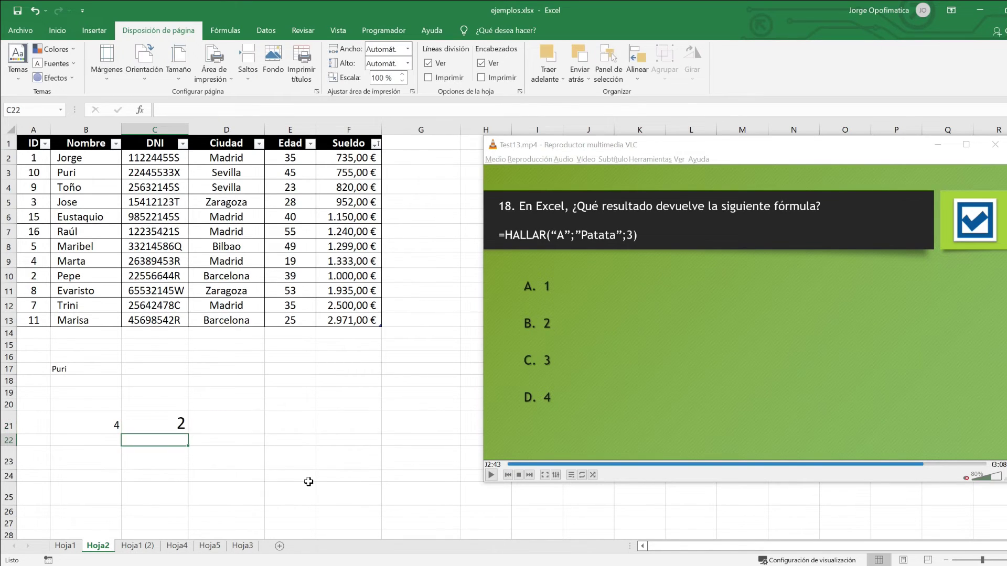
Edit C21 to add a start position of 3, making it =HALLAR("A";"Patata";3)
key(Return)
double_click(179, 421)
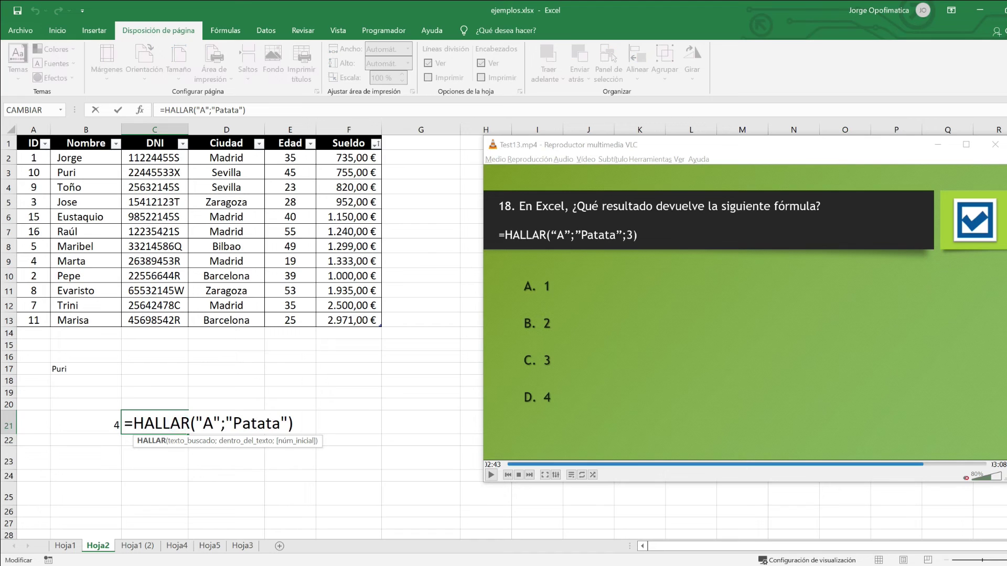
double_click(208, 423)
drag(242, 424, 283, 424)
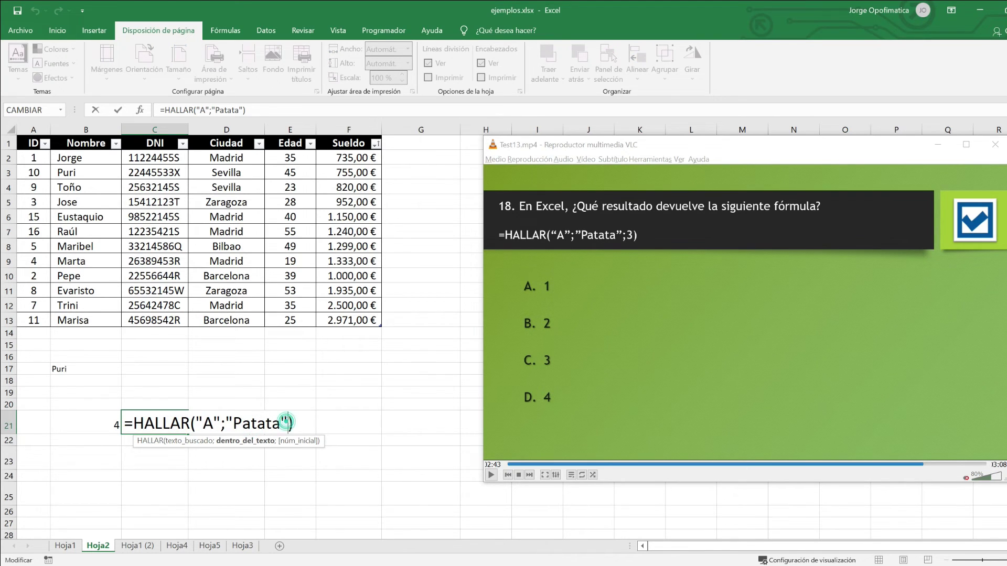
click(287, 423)
text(;)
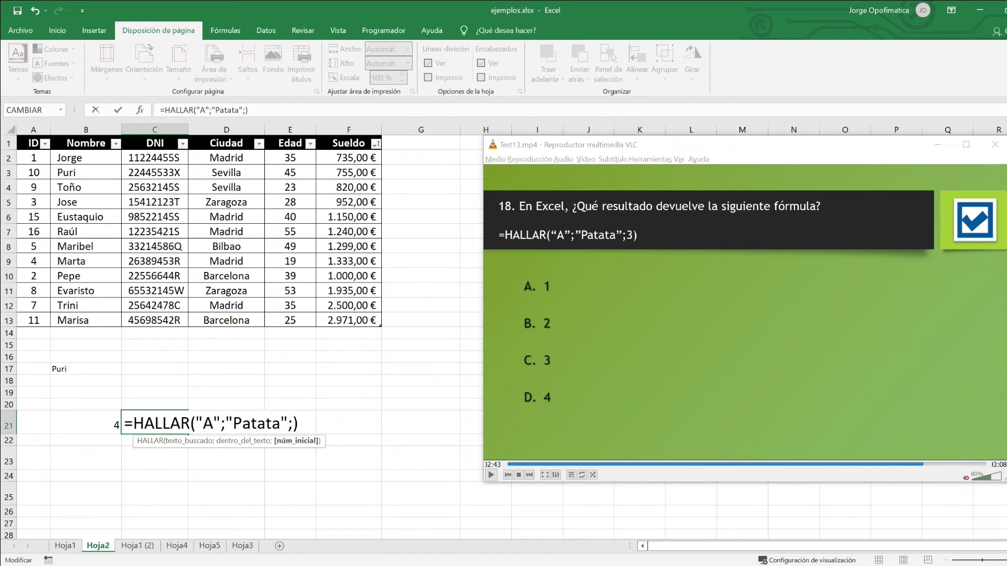
text(3)
Highlight the searched A and the characters of Patata to show the a at position 4
click(213, 424)
key(shift+Left)
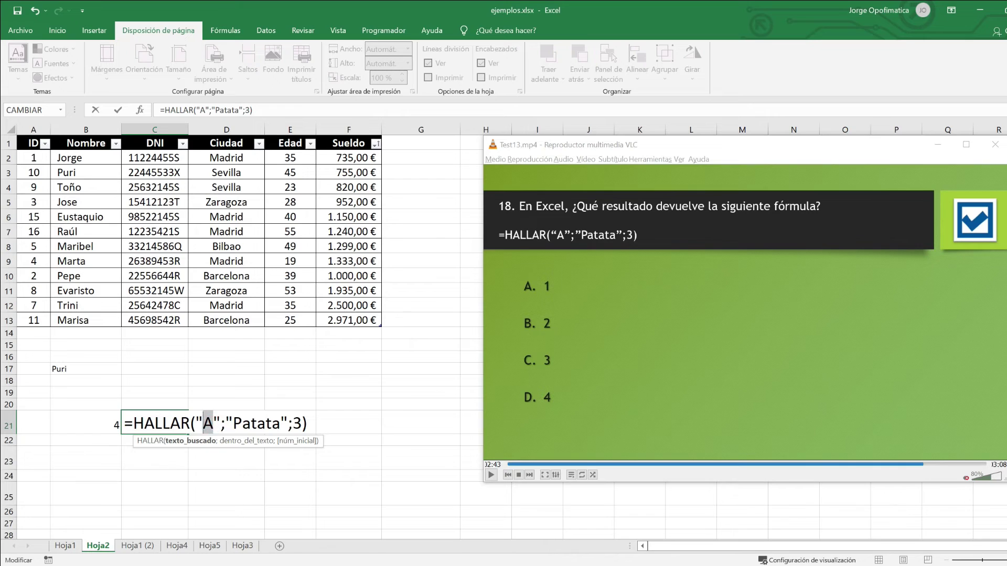
drag(233, 424, 243, 424)
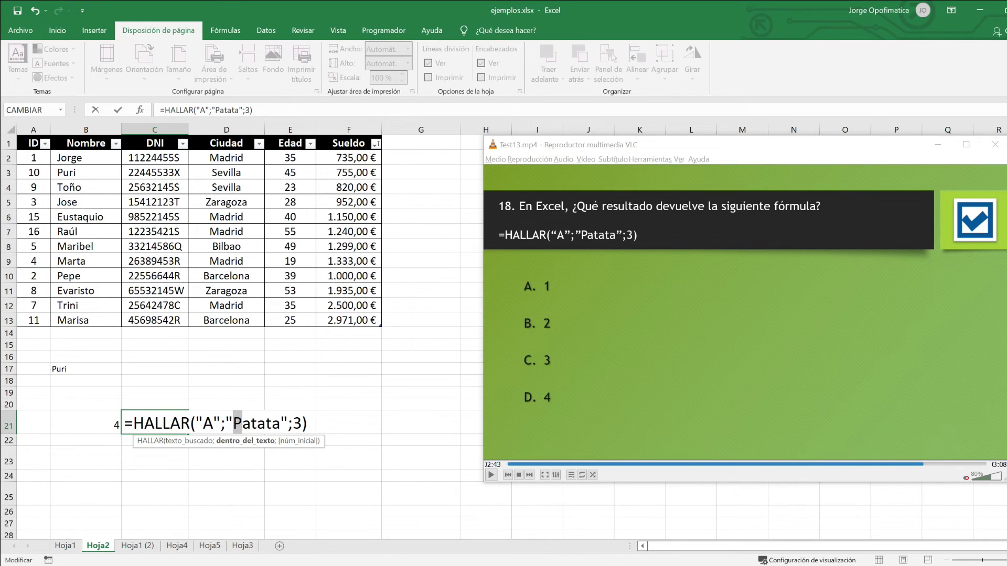
click(256, 423)
click(257, 423)
drag(257, 422, 281, 422)
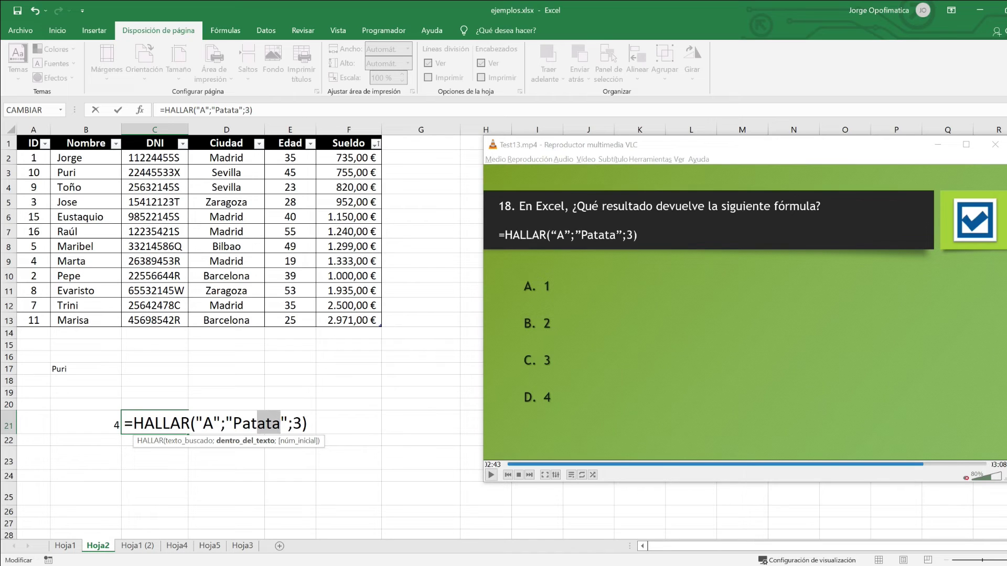
click(260, 424)
click(242, 424)
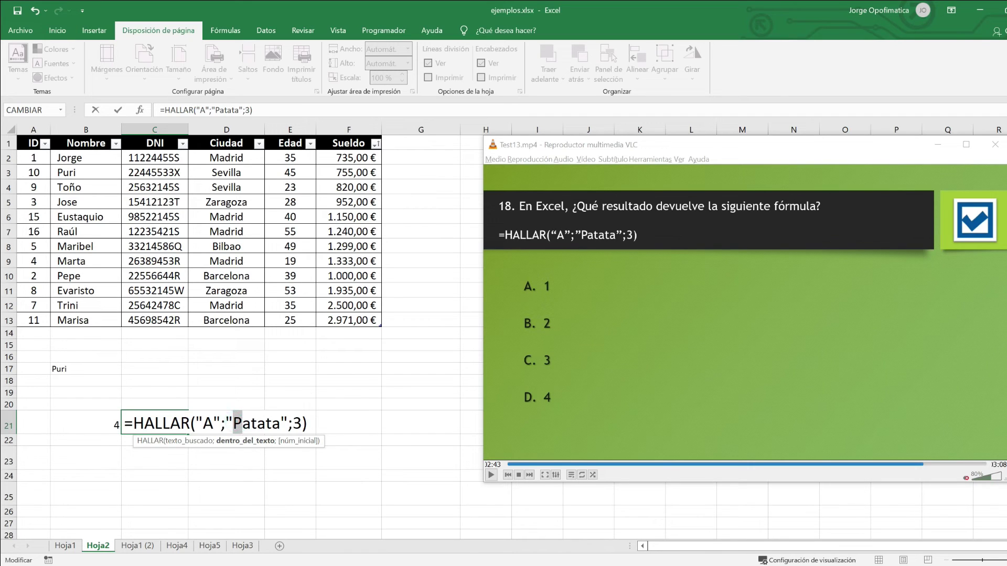
click(244, 423)
drag(257, 423, 265, 424)
key(Escape)
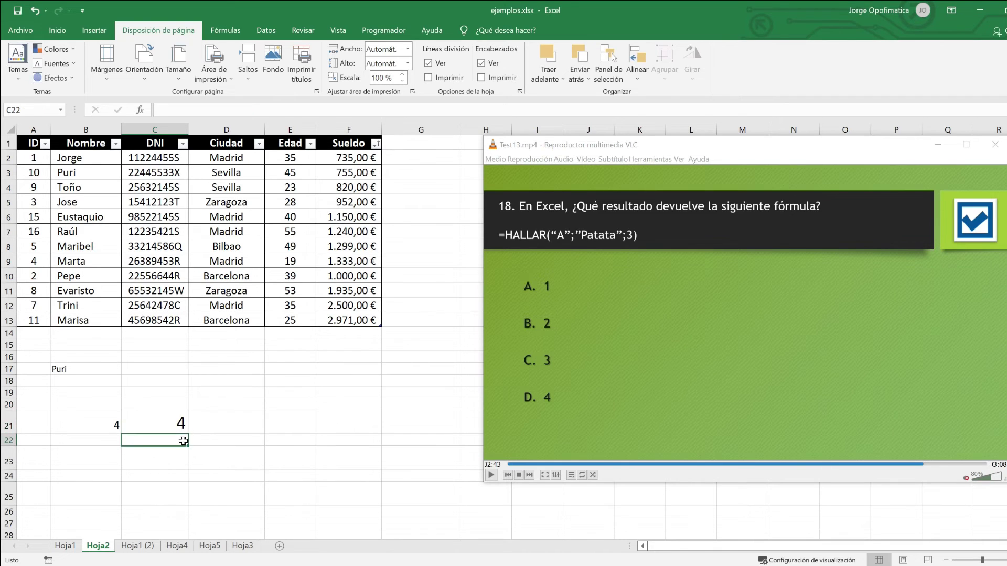
Review the C21 HALLAR formula, then advance the quiz video to question 19
double_click(171, 429)
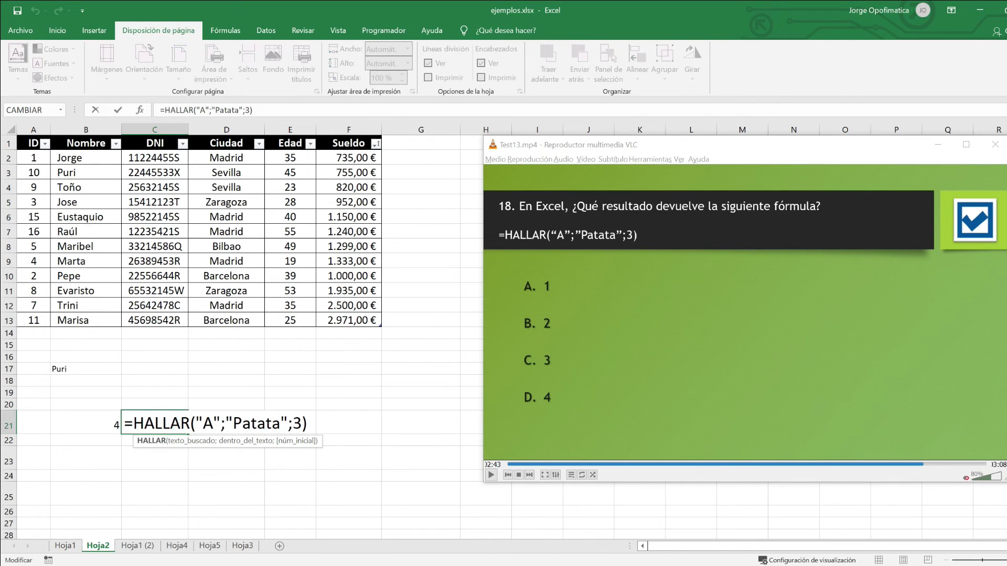
click(299, 441)
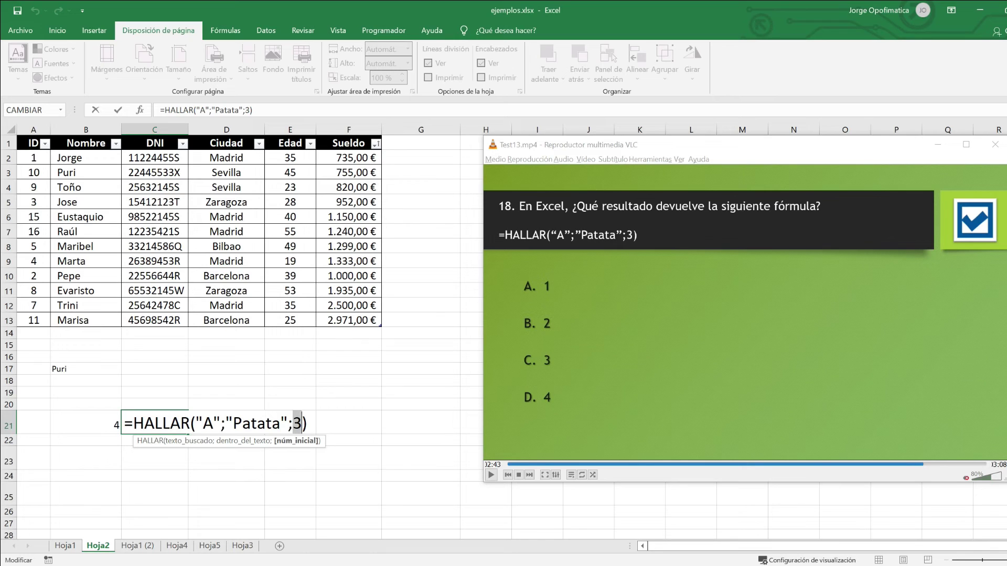
click(234, 423)
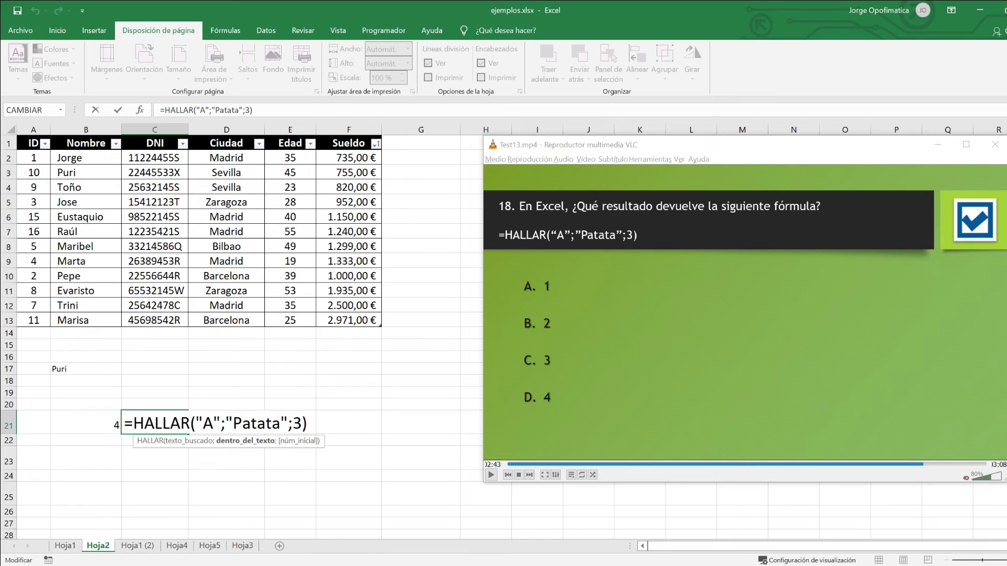
click(927, 464)
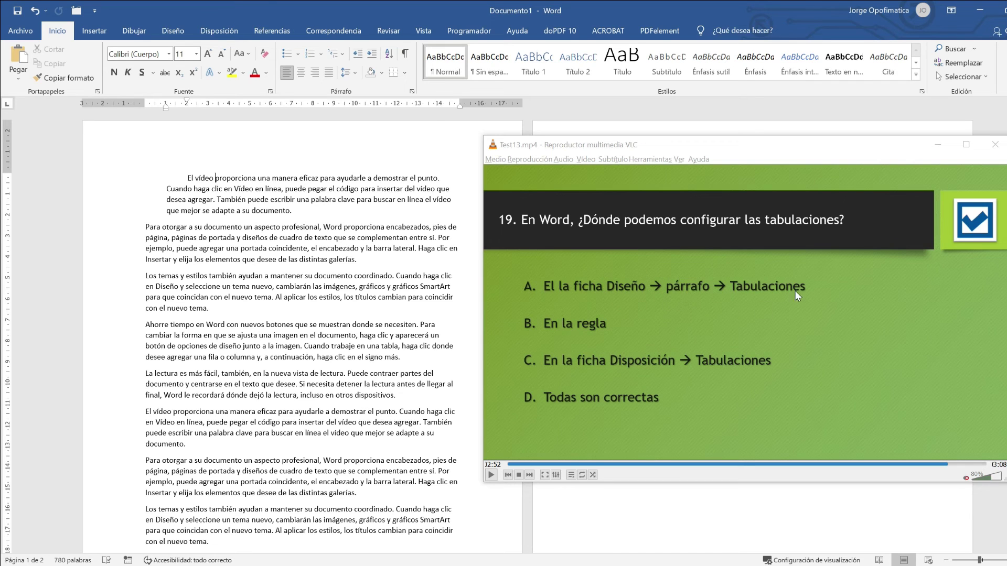
Look for tab settings on the Diseño tab and in the Párrafo dialog, then undo the last change
click(173, 31)
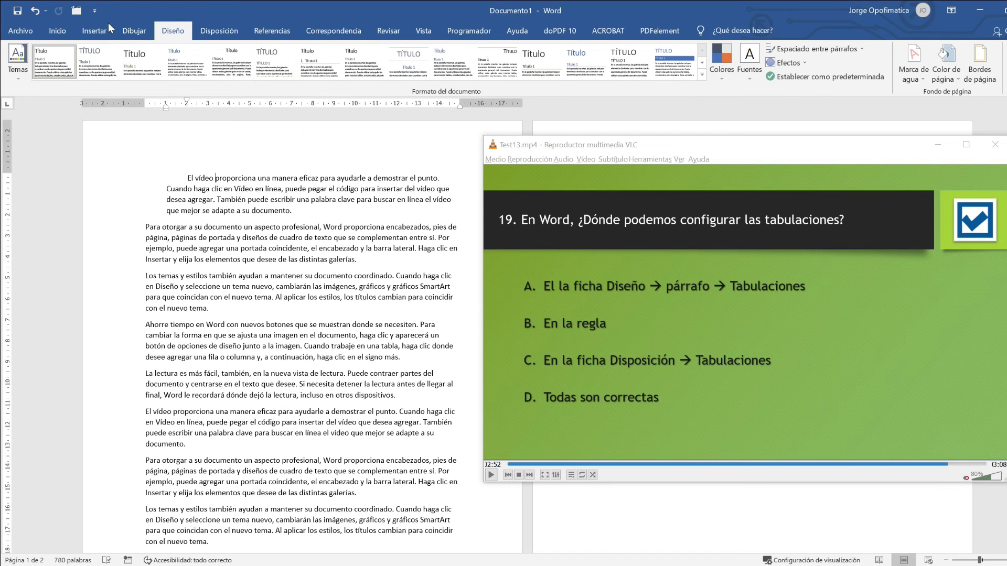
click(65, 29)
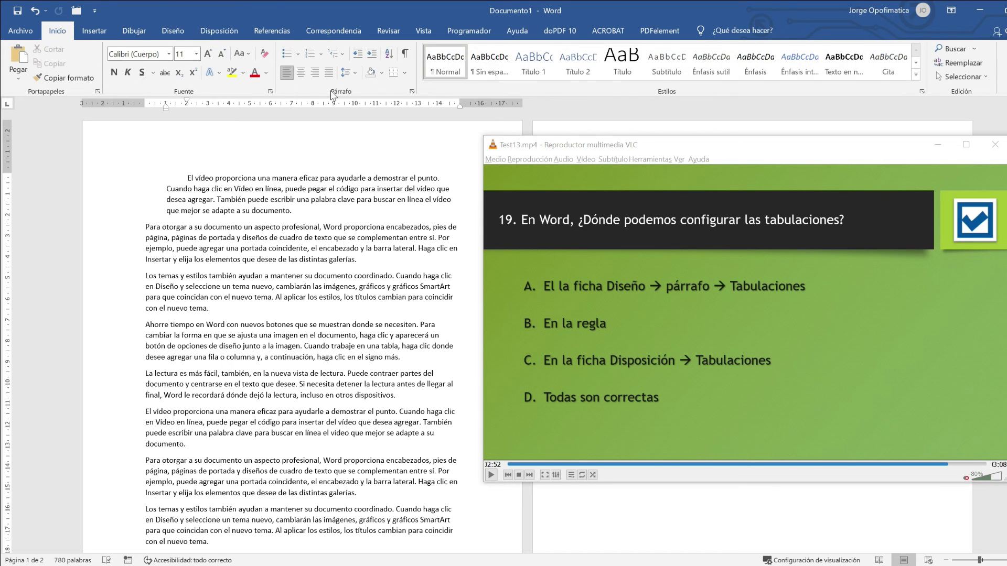
click(411, 91)
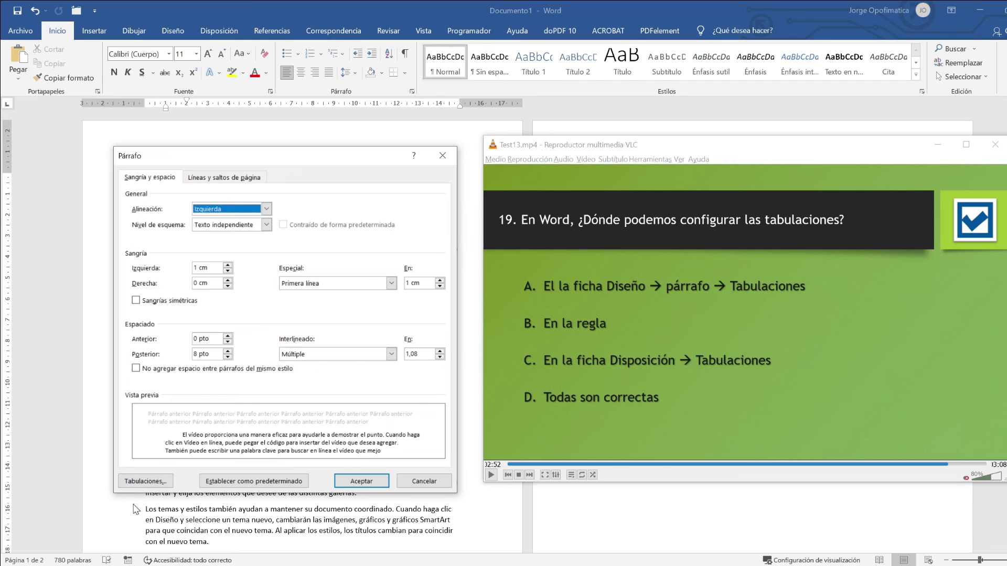
click(424, 481)
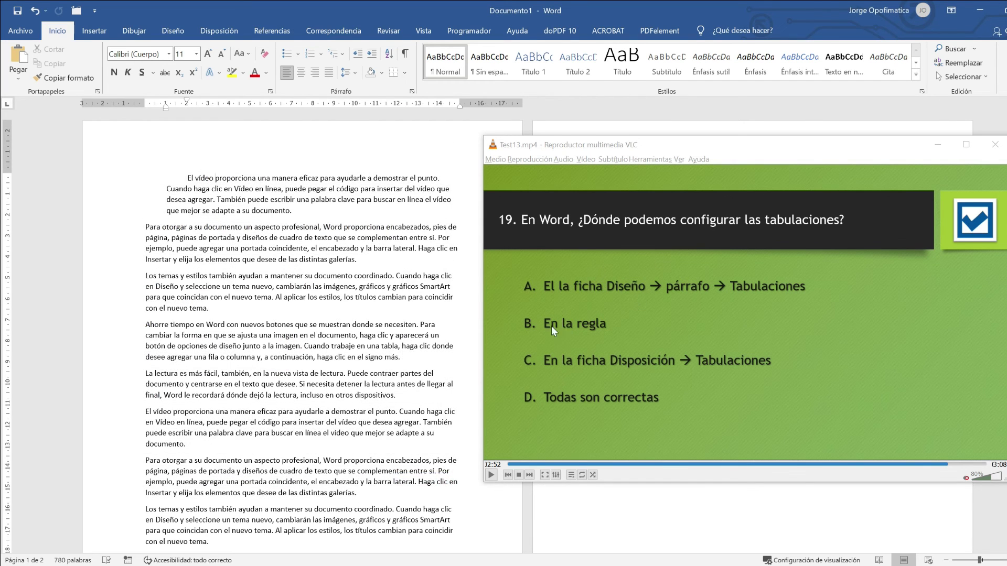
key(ctrl+z)
Add left tab stops at about 2, 5 and 10 cm on the ruler and reveal the quiz answer
click(197, 108)
click(256, 107)
click(356, 103)
click(219, 30)
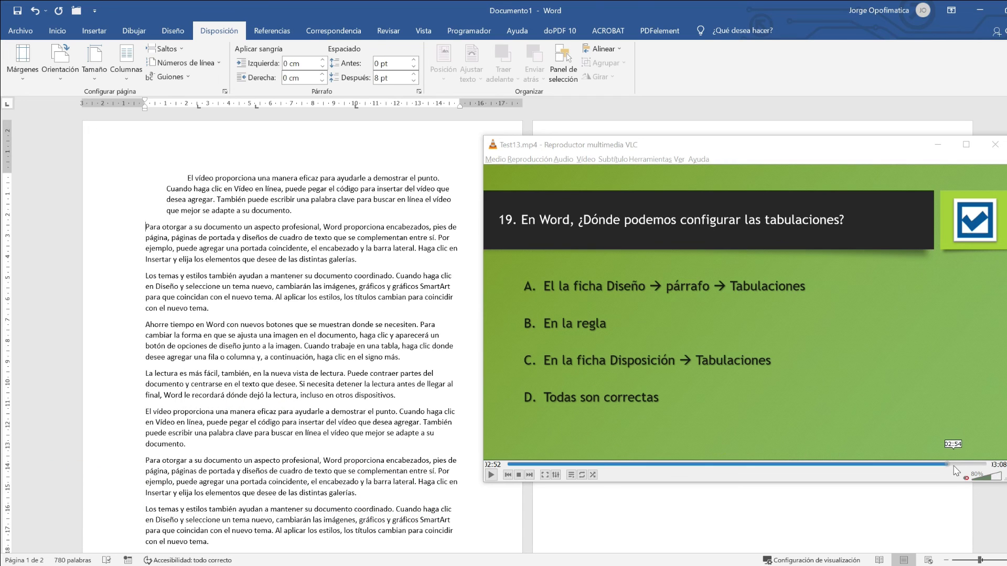
click(959, 465)
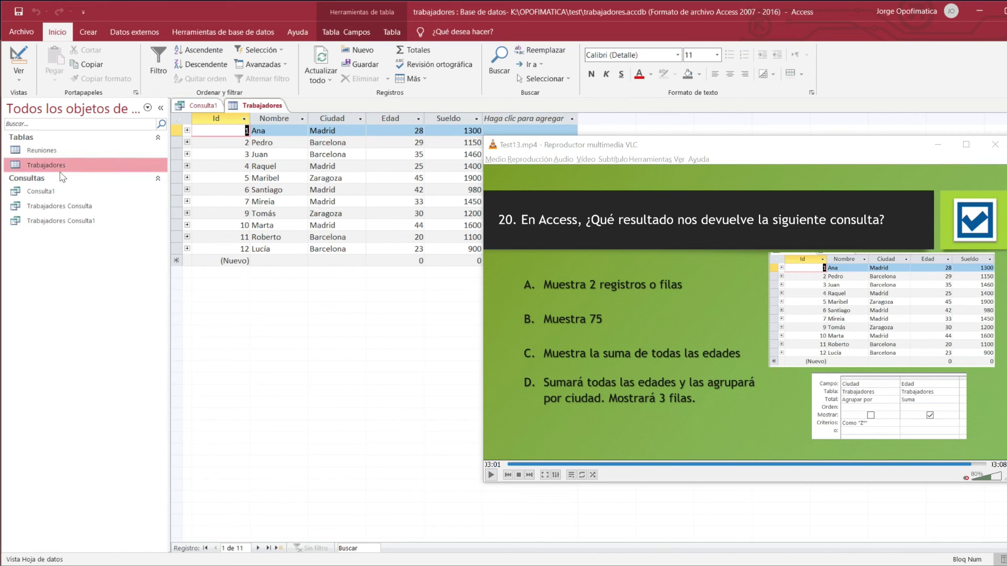
Start a new design-view query with the Trabajadores table and enlarge its field list
click(88, 32)
click(238, 64)
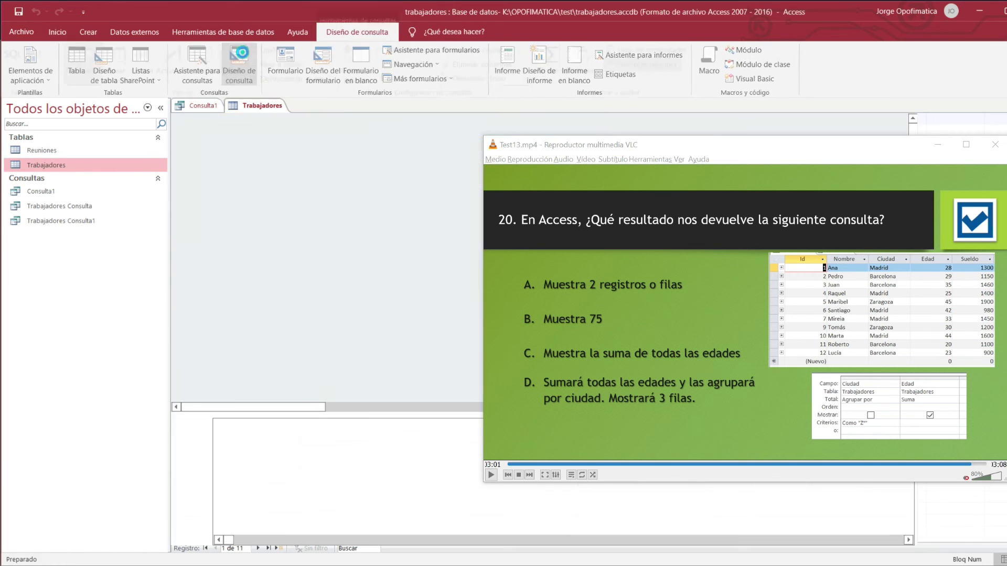
drag(438, 233, 268, 144)
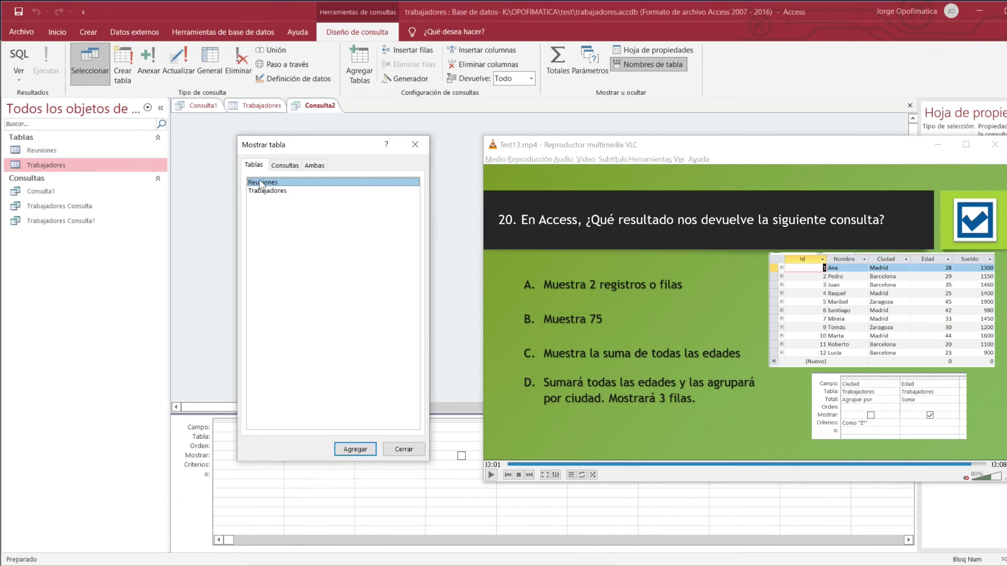
click(267, 191)
click(361, 448)
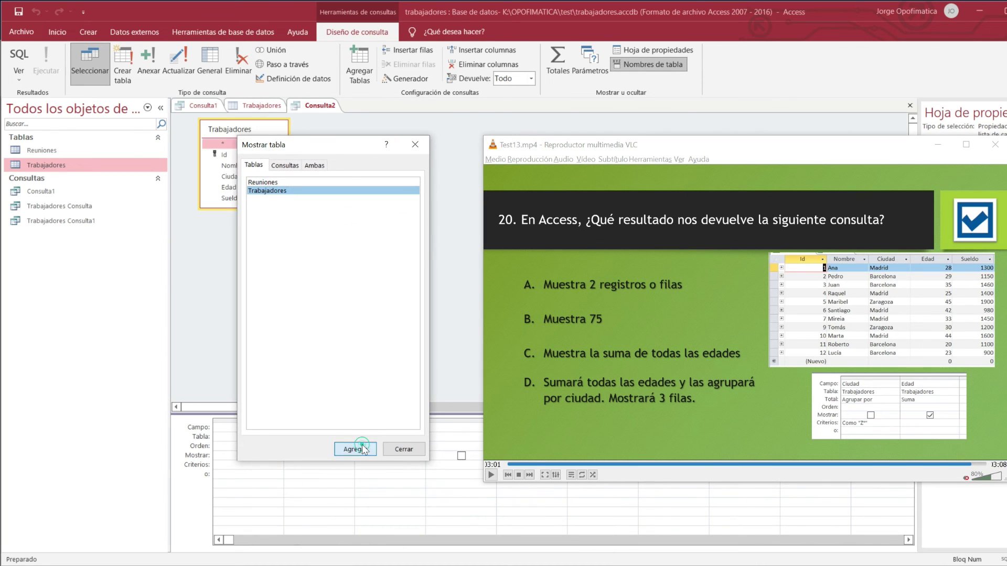
click(402, 450)
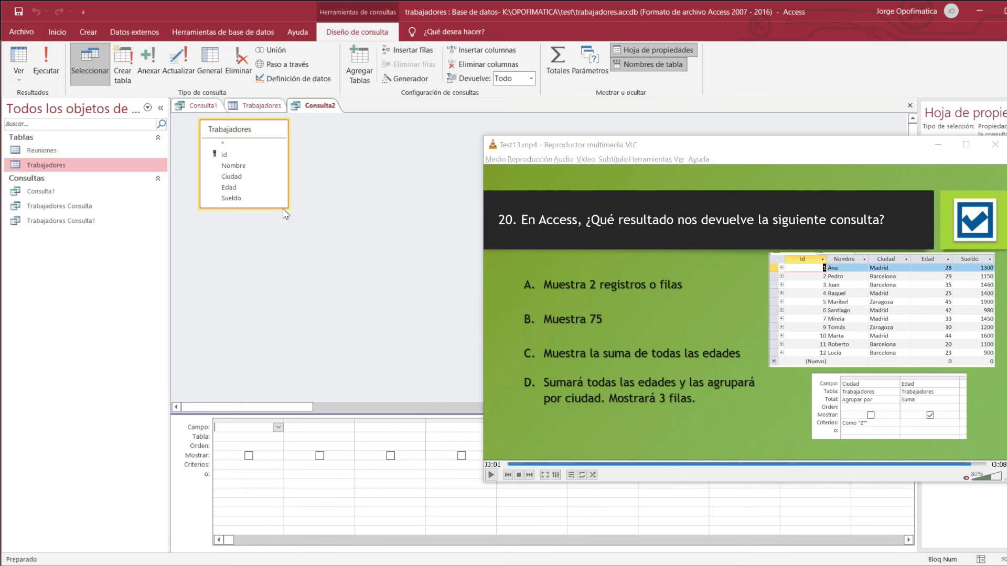
drag(284, 209, 283, 237)
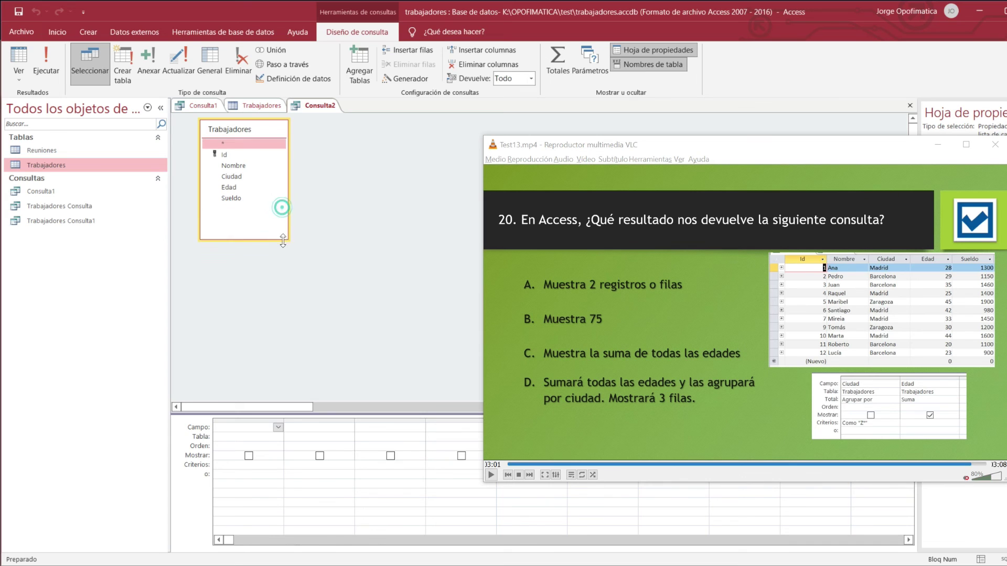
Add Ciudad and Edad to the grid, hide Ciudad, and turn on Totales
double_click(231, 177)
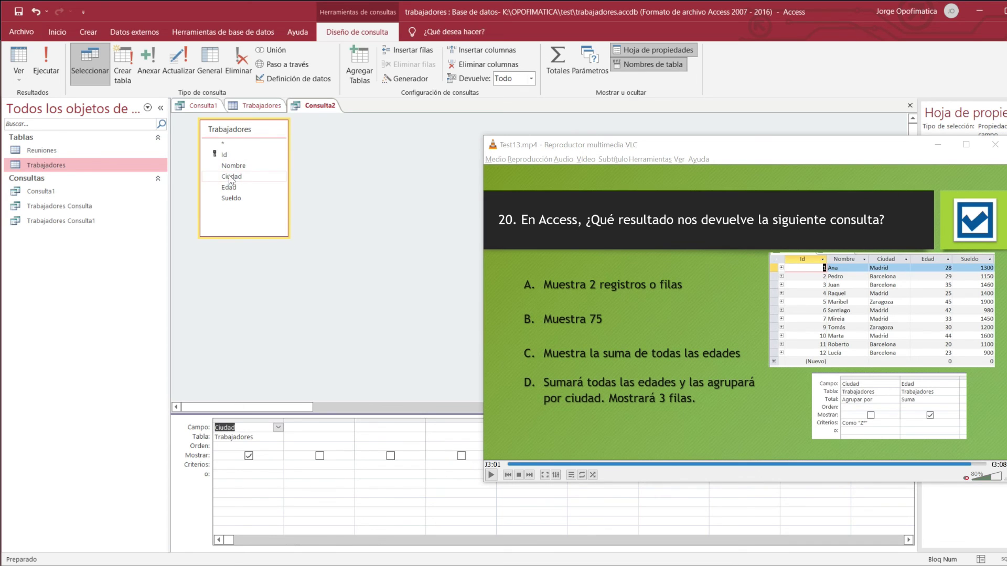
double_click(228, 187)
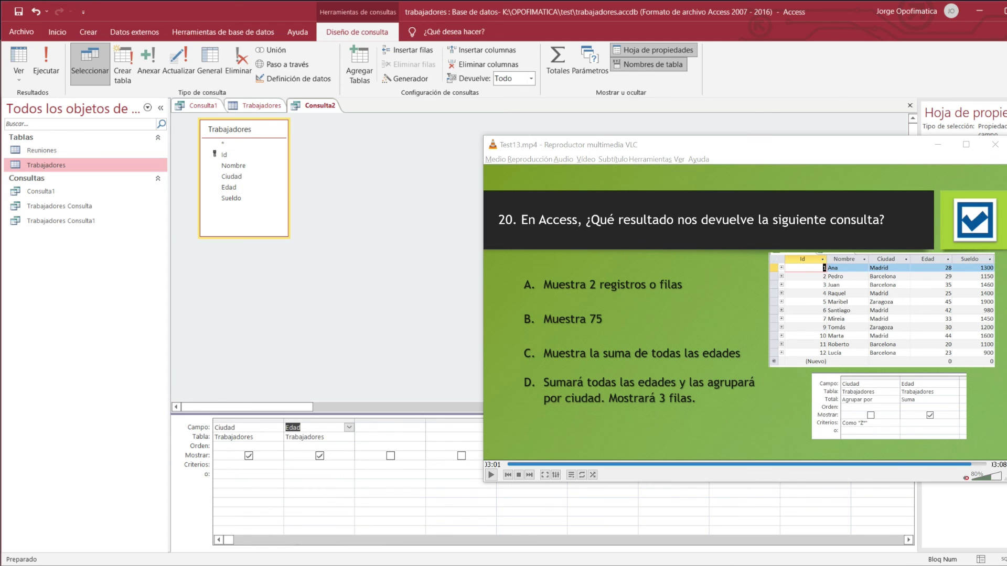
click(248, 455)
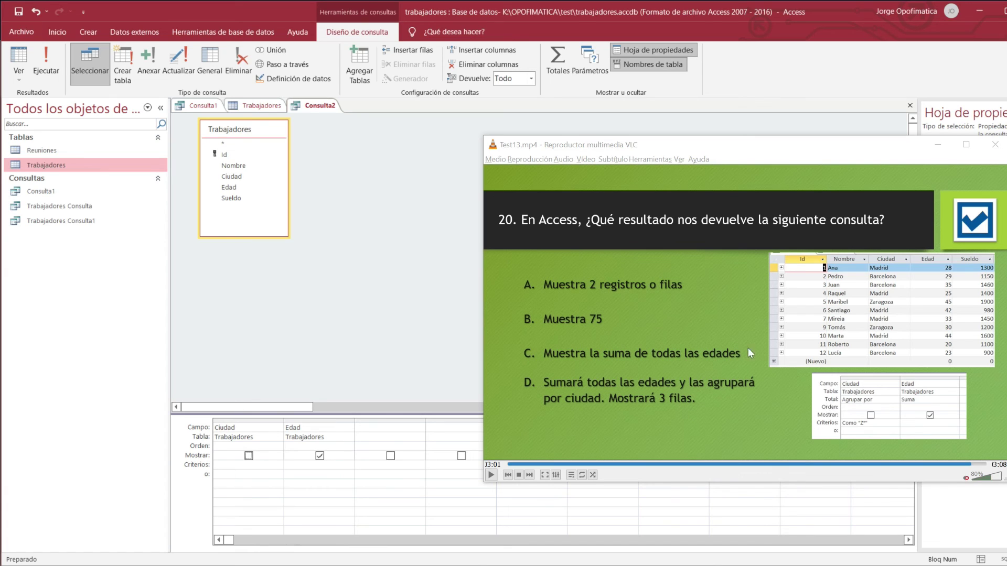
click(554, 63)
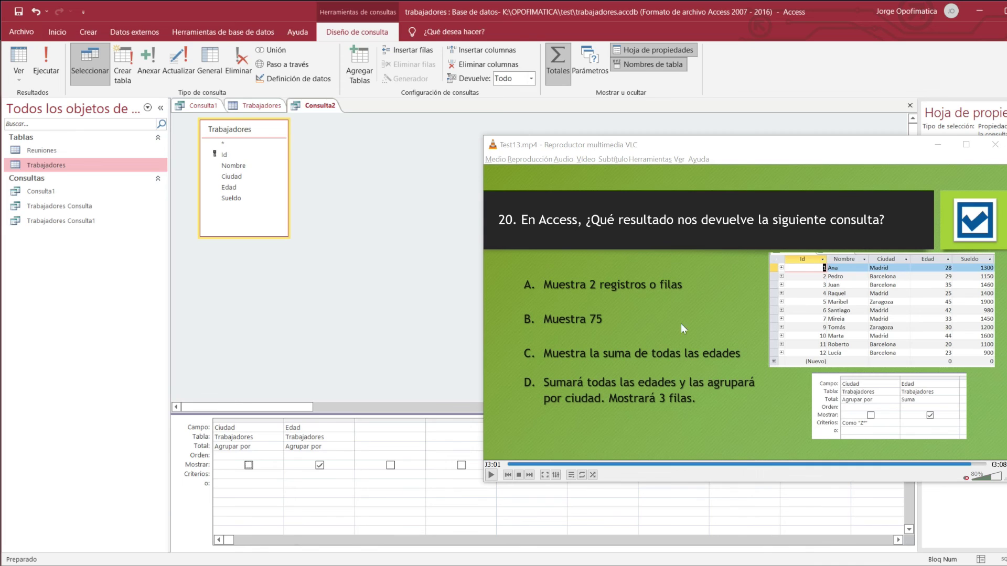
Change the Edad Total from Agrupar por to Suma
click(323, 446)
click(349, 447)
click(323, 462)
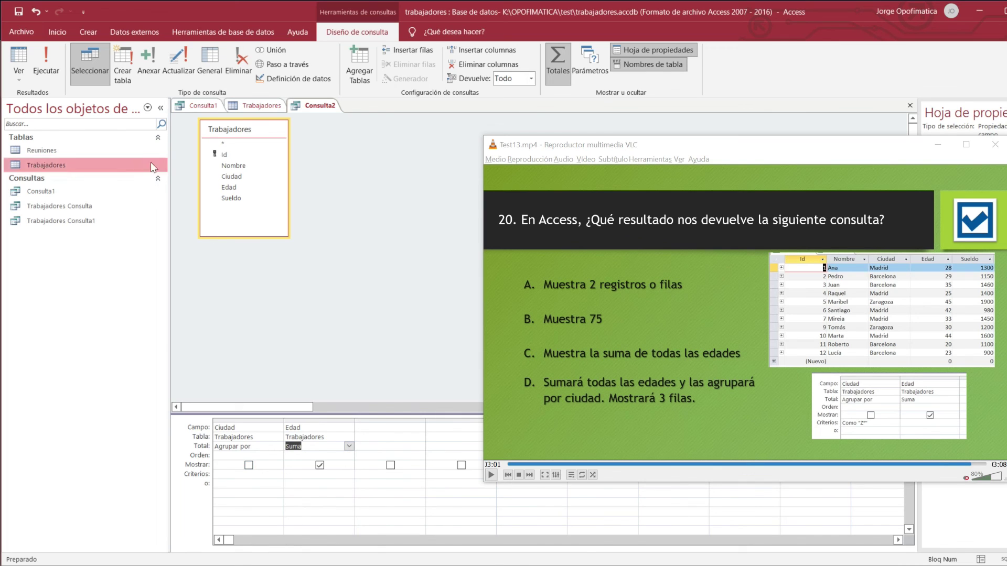
Run the query twice to see the sums 107, 172 and 75, returning to design view
click(46, 60)
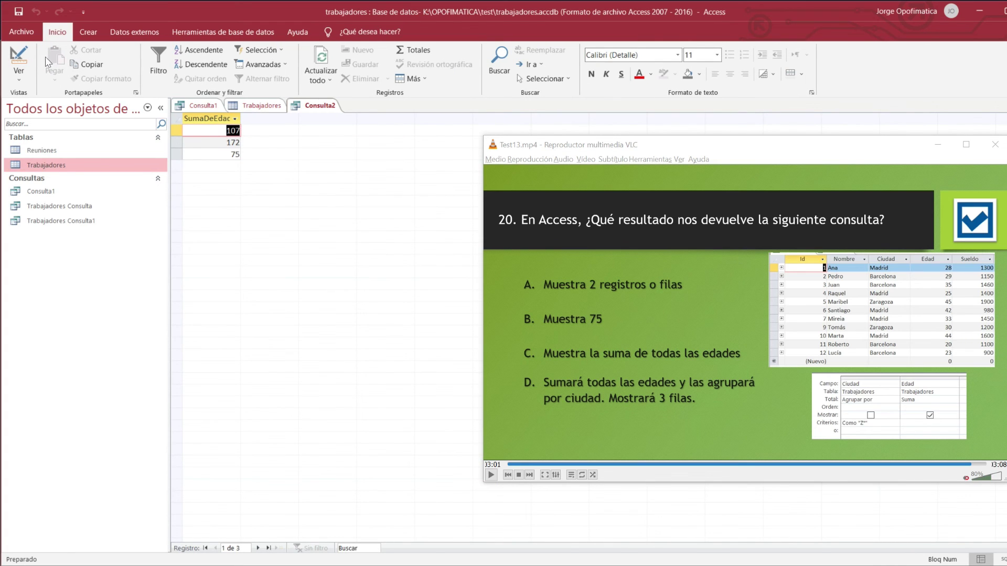
click(19, 58)
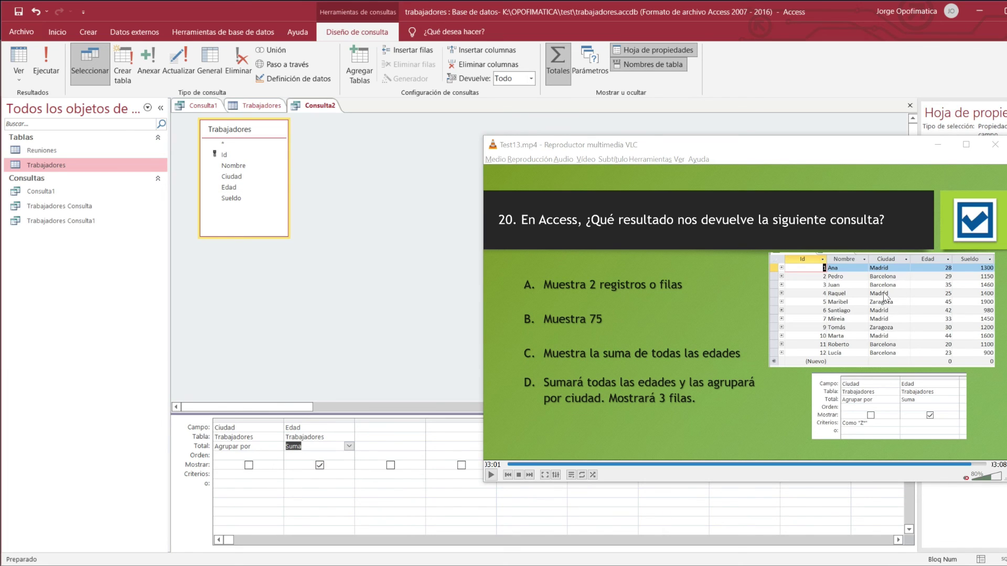
click(47, 63)
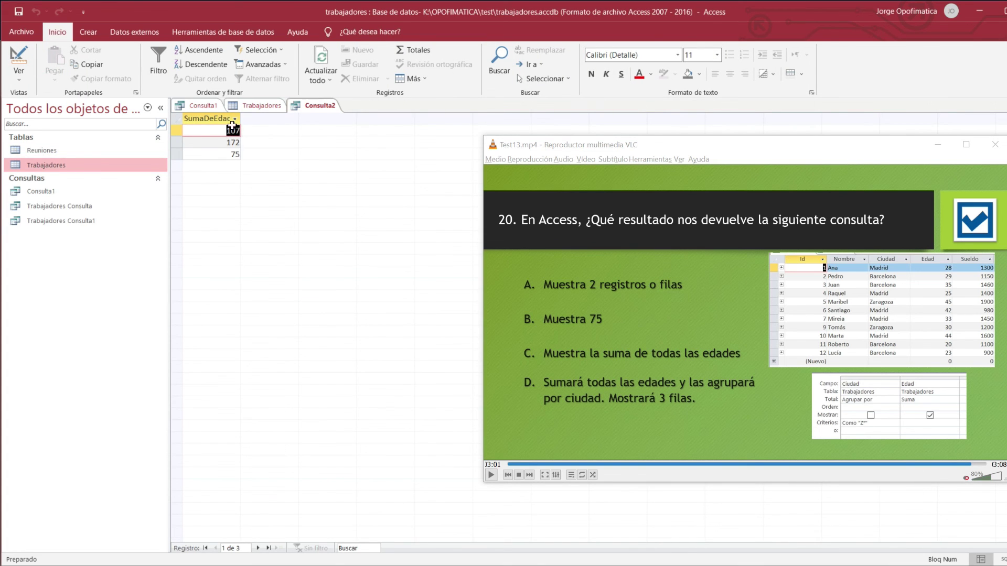
click(19, 57)
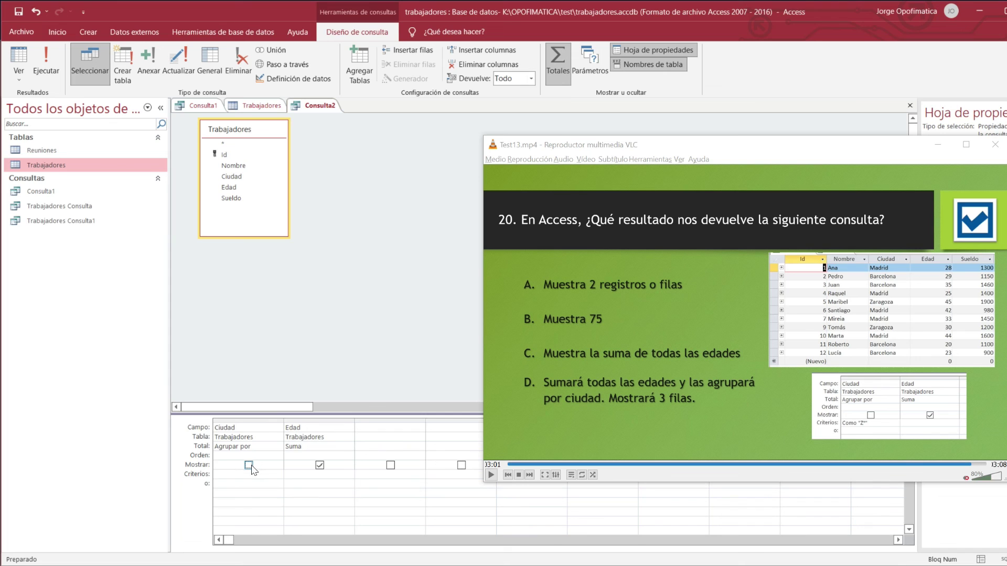
Run the query, then show Ciudad to see sums per city: Barcelona 107, Madrid 172, Zaragoza 75
key(ctrl+period)
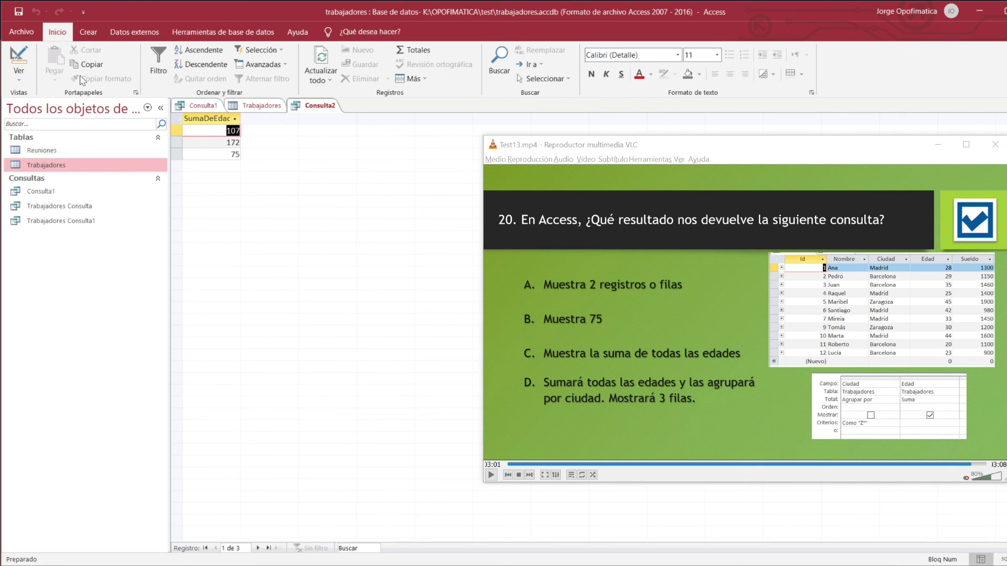
click(19, 61)
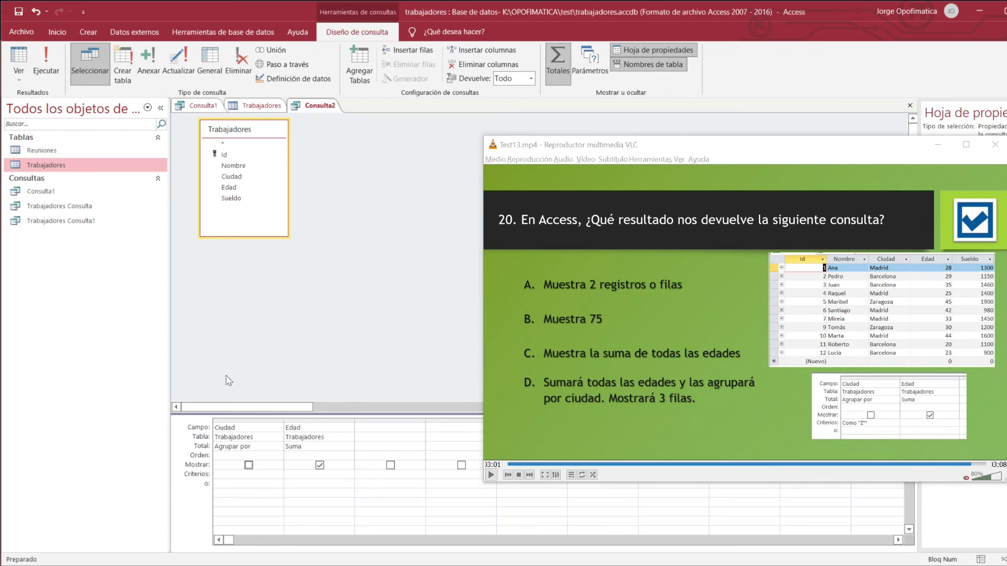
click(248, 465)
click(19, 60)
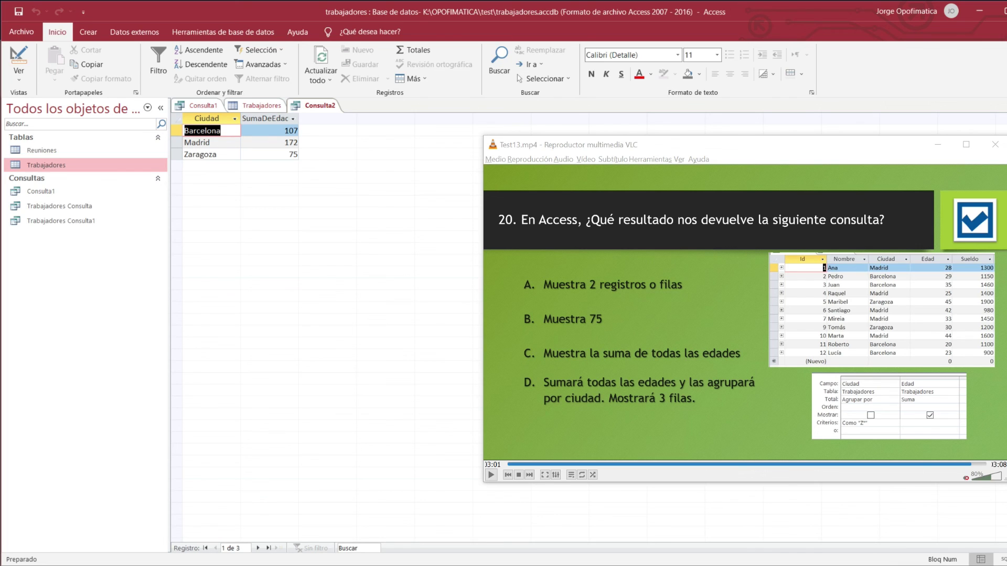
Back in design view, hide Ciudad again and begin a criterion in its Criterios cell
click(30, 64)
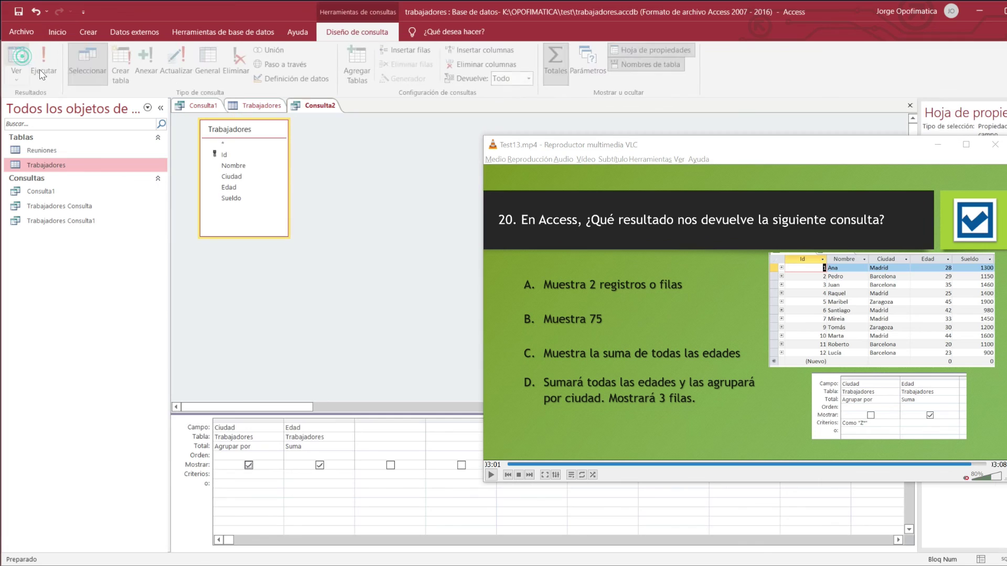
click(250, 465)
click(248, 475)
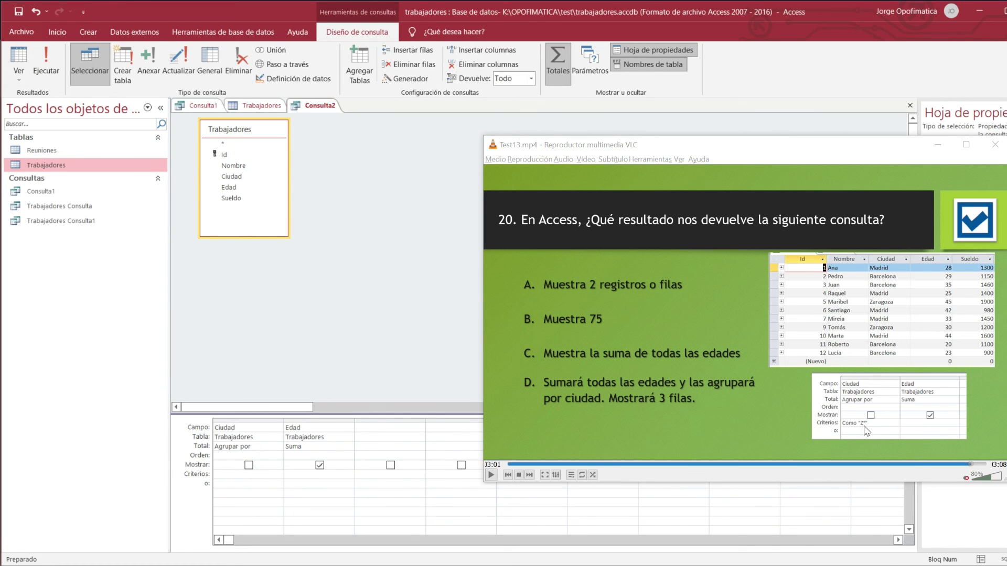
Enter the Ciudad criterion Como "Z*", show Ciudad, and run the query
text(C)
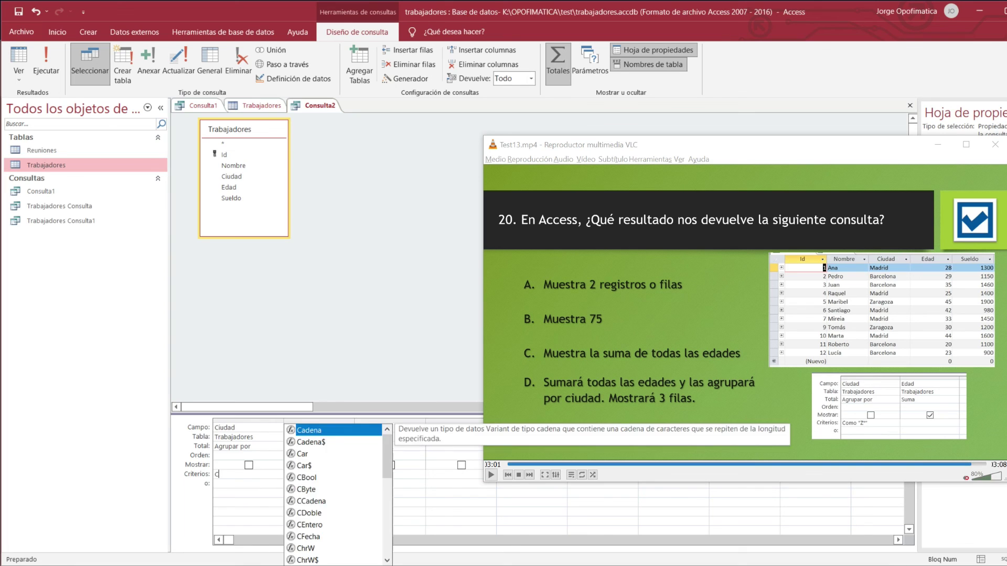
text(omo "Z*)
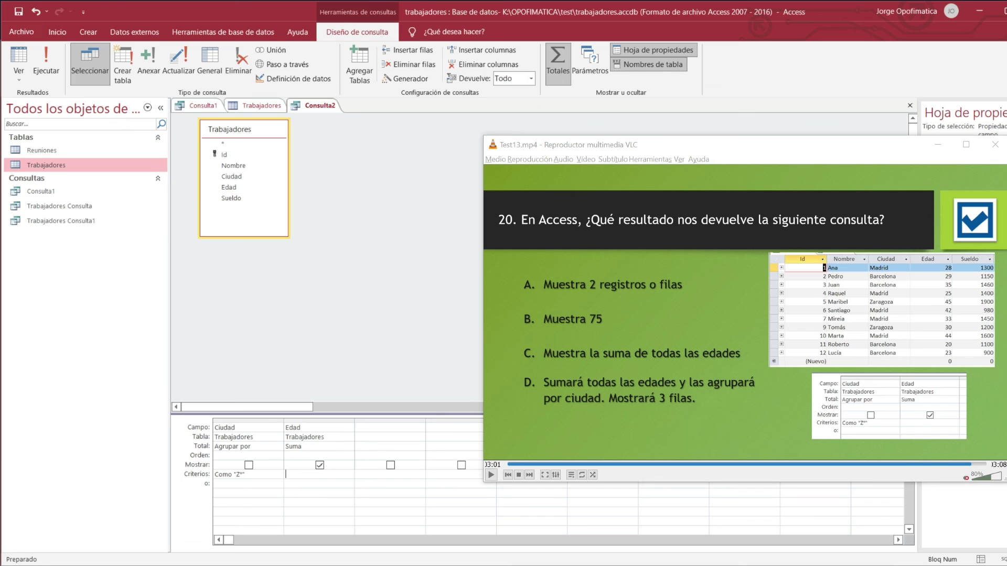
click(249, 465)
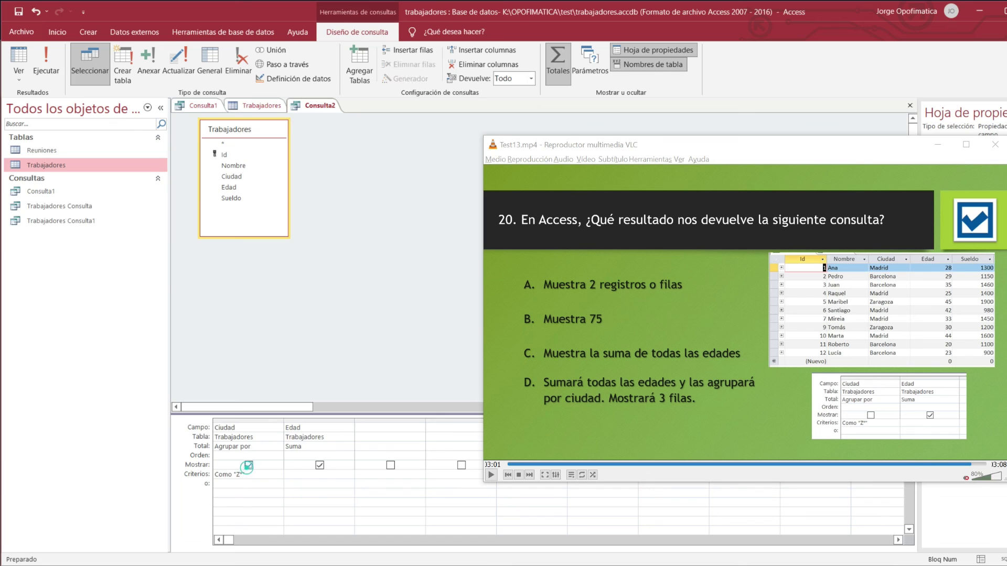
click(46, 62)
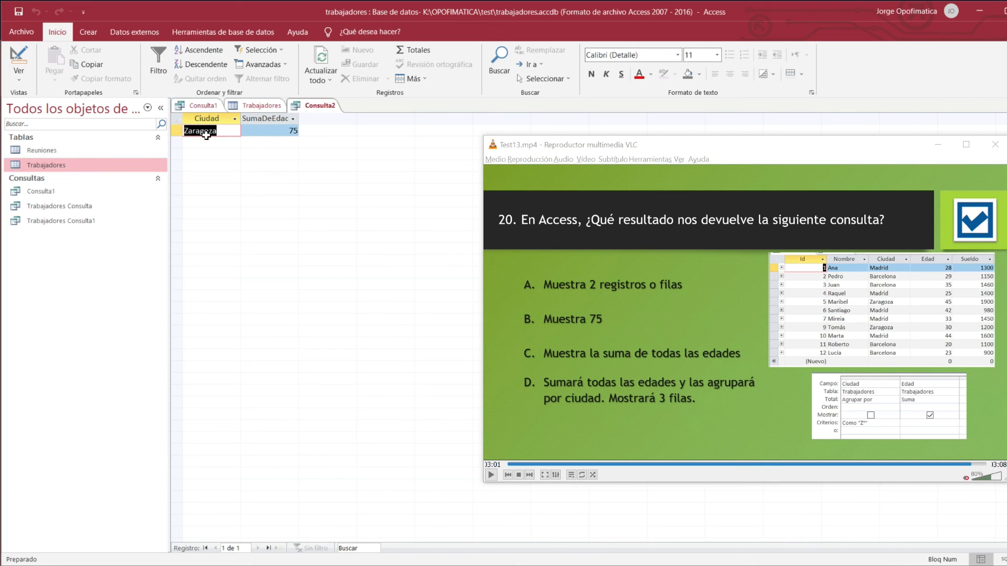
Rerun with Ciudad hidden to confirm the single sum 75 (answer B), then resume the quiz video
click(30, 62)
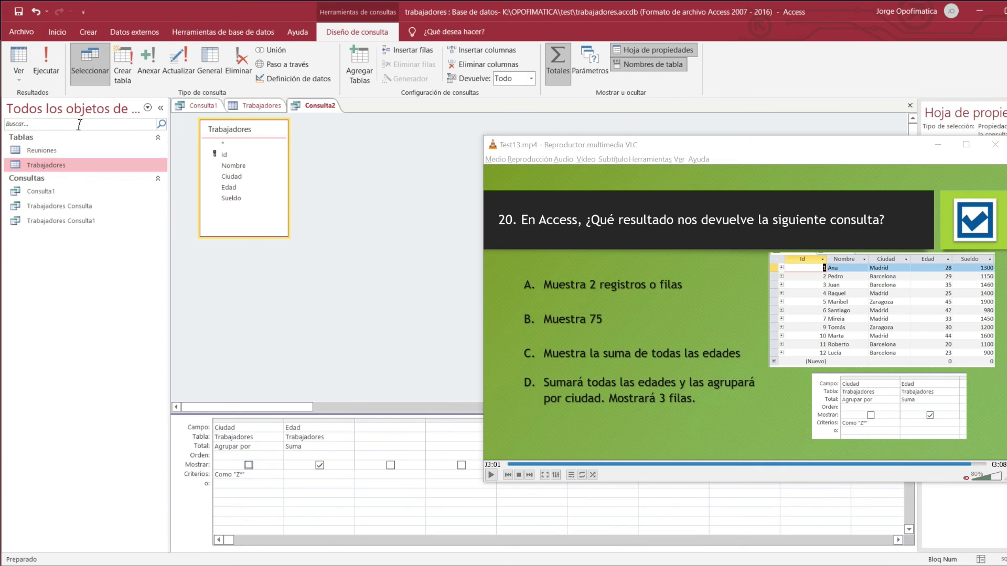
click(46, 62)
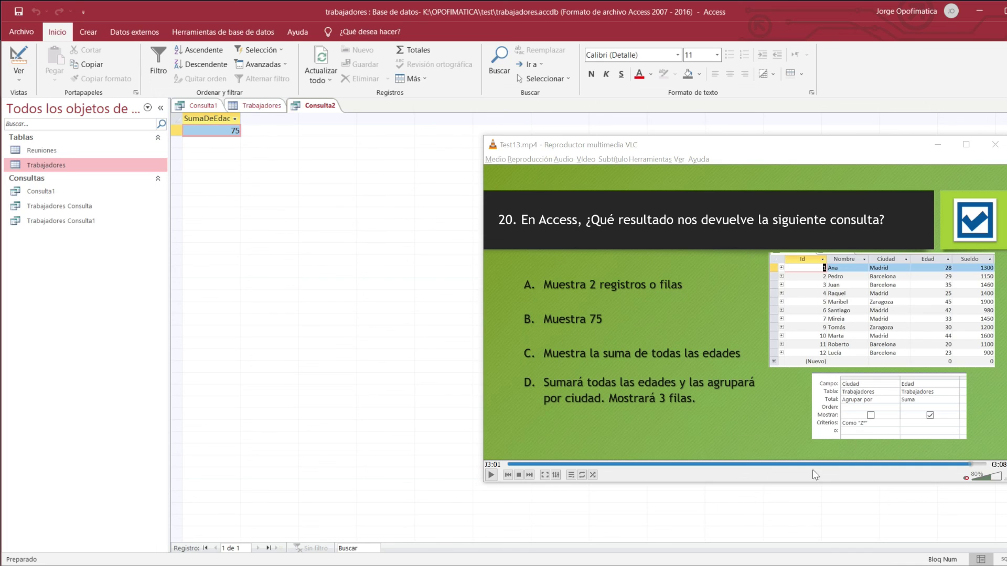
click(970, 464)
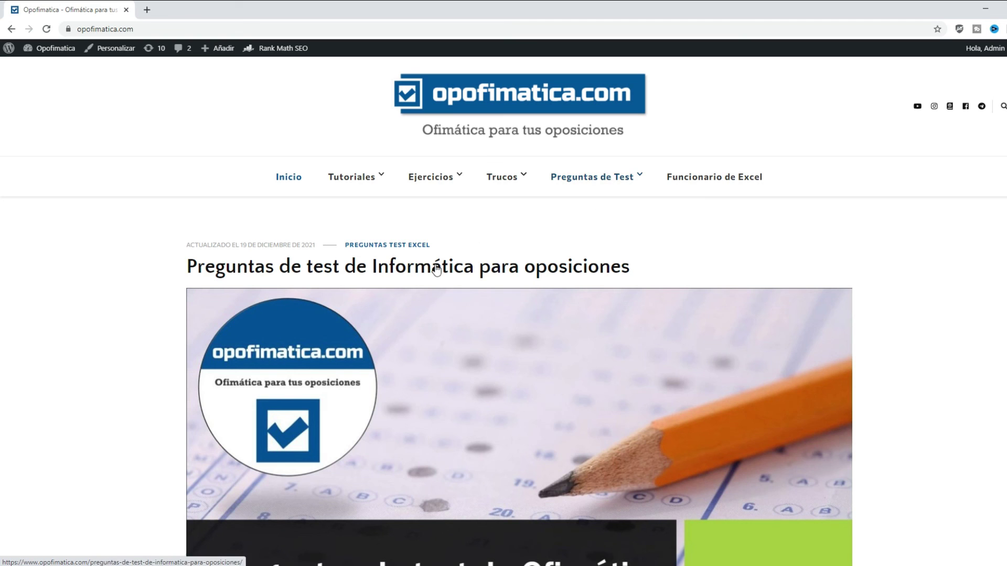
Open the 'Preguntas de test de Informática para oposiciones' article and scroll through its test videos
click(373, 268)
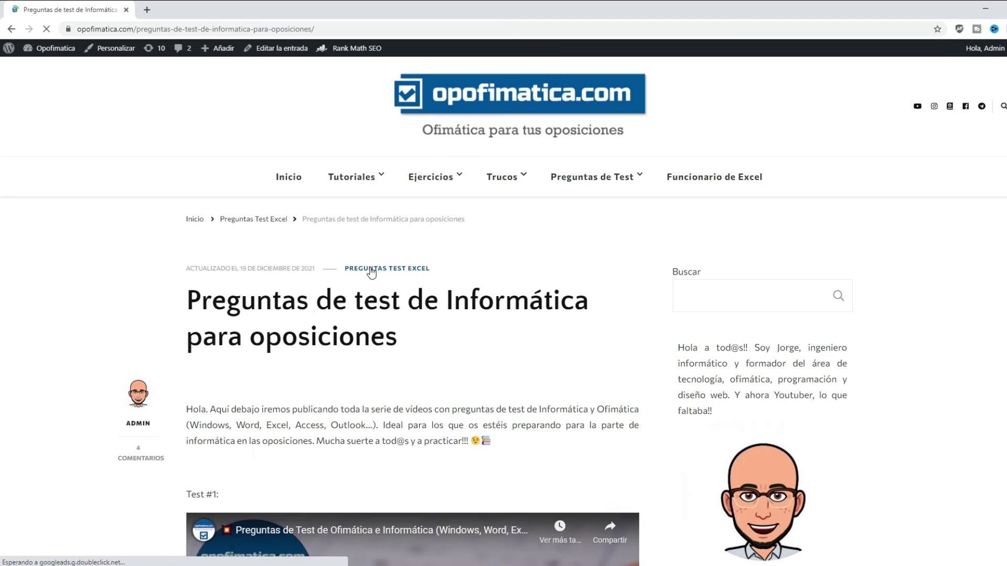
scroll(371, 271, down, 3)
scroll(372, 271, down, 2)
scroll(372, 272, down, 2)
scroll(372, 272, down, 6)
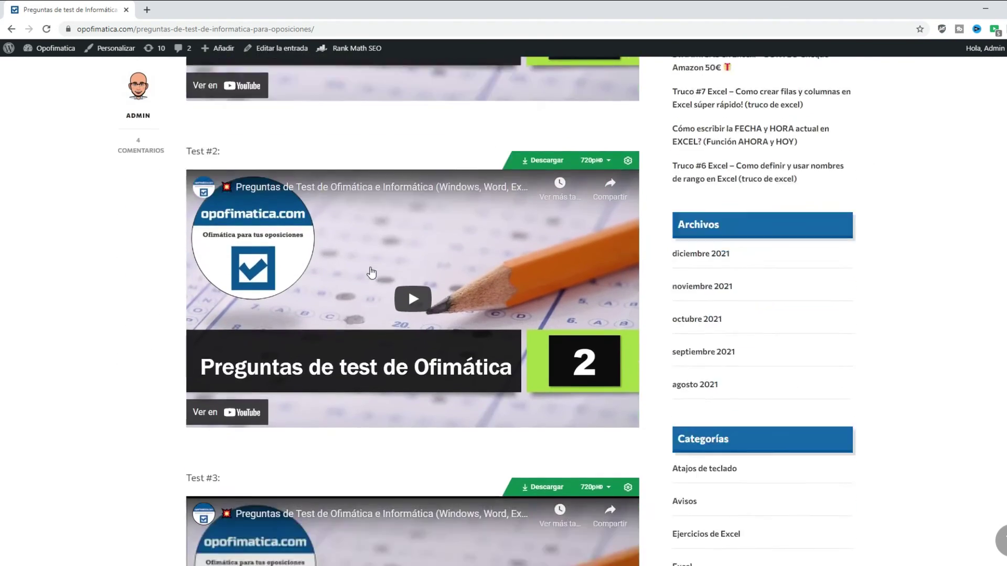
scroll(371, 272, down, 4)
scroll(372, 272, down, 3)
scroll(371, 272, down, 3)
scroll(372, 272, down, 3)
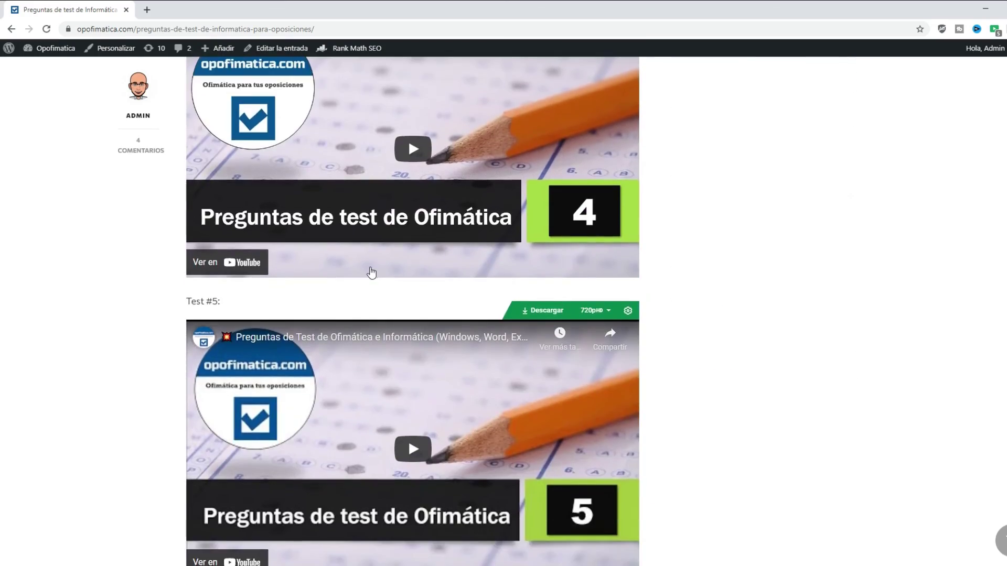
scroll(371, 272, down, 2)
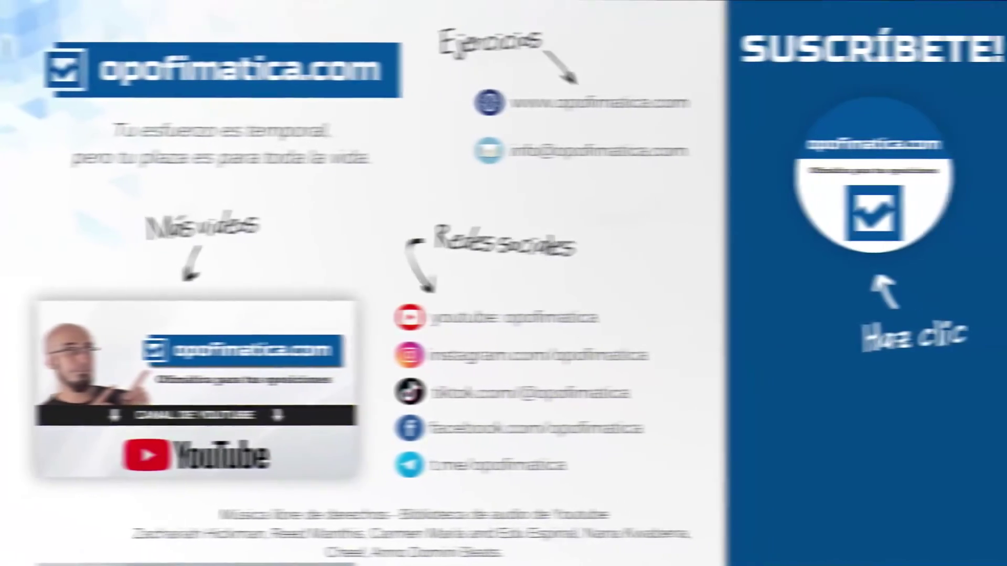